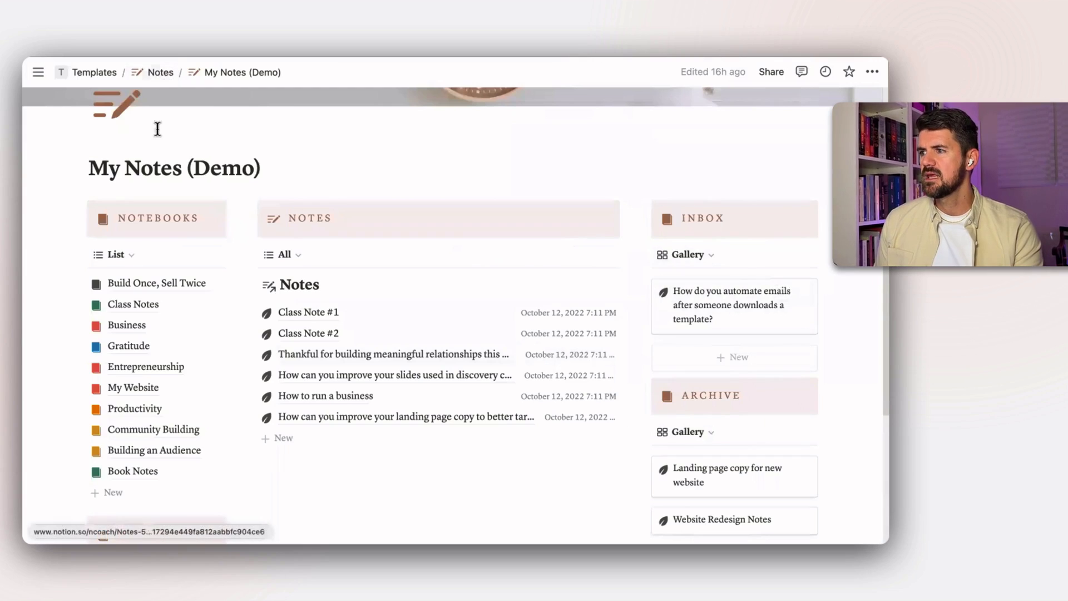
Step: Open the Notes database from the Databases section of the My Notes (Demo) page
scroll(167, 269, down, 5)
scroll(166, 269, up, 6)
scroll(164, 267, down, 3)
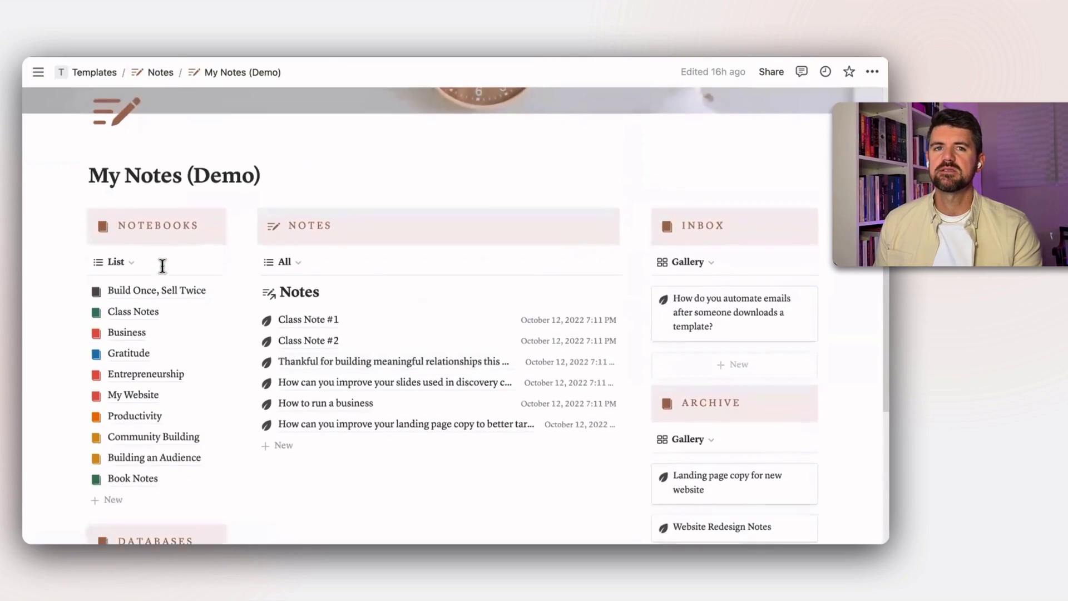
scroll(167, 269, up, 2)
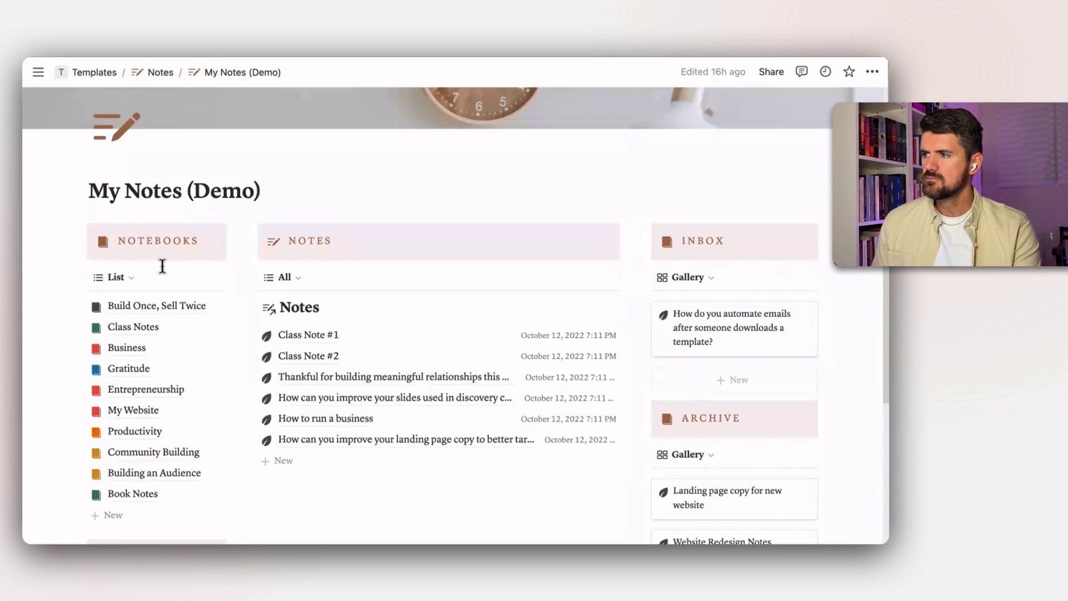
scroll(163, 267, down, 5)
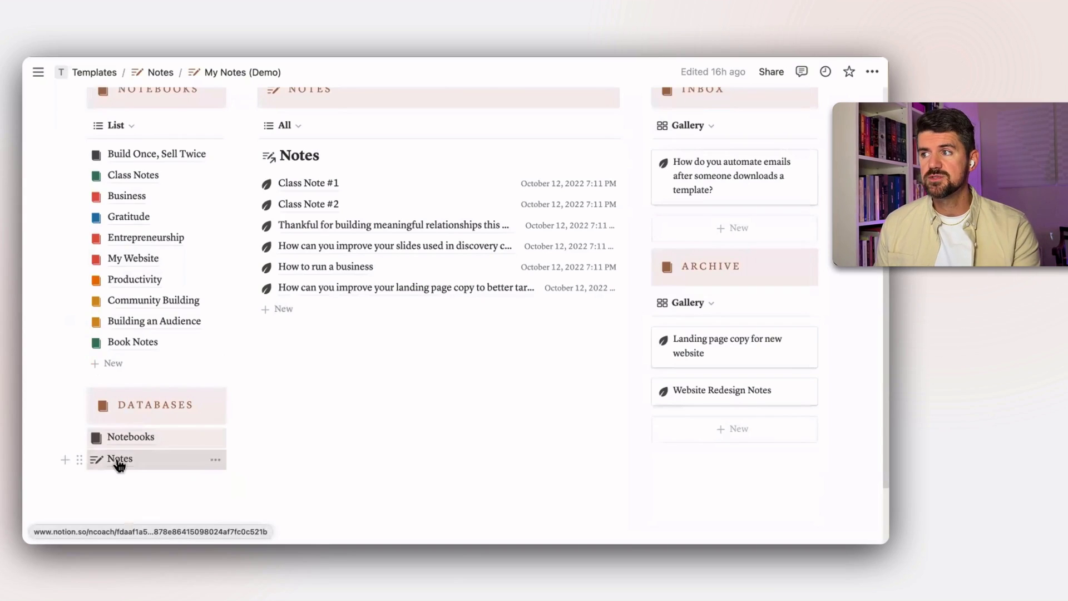
click(120, 461)
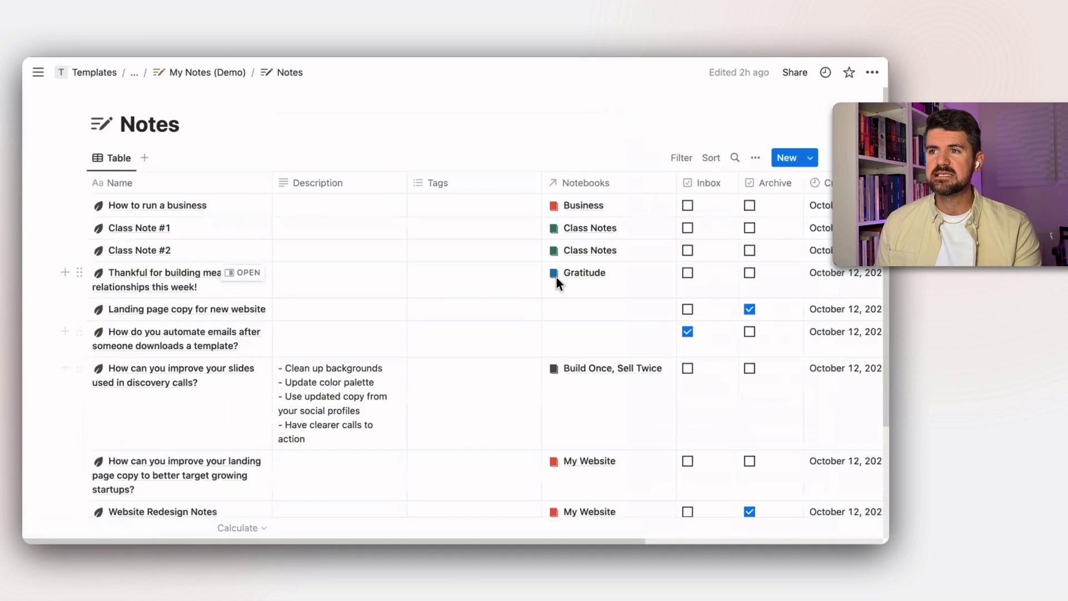
Step: Examine the Notes database's properties, from Description and Tags through Notebooks, Inbox, Archive, Created time and Last edited time
scroll(627, 303, down, 2)
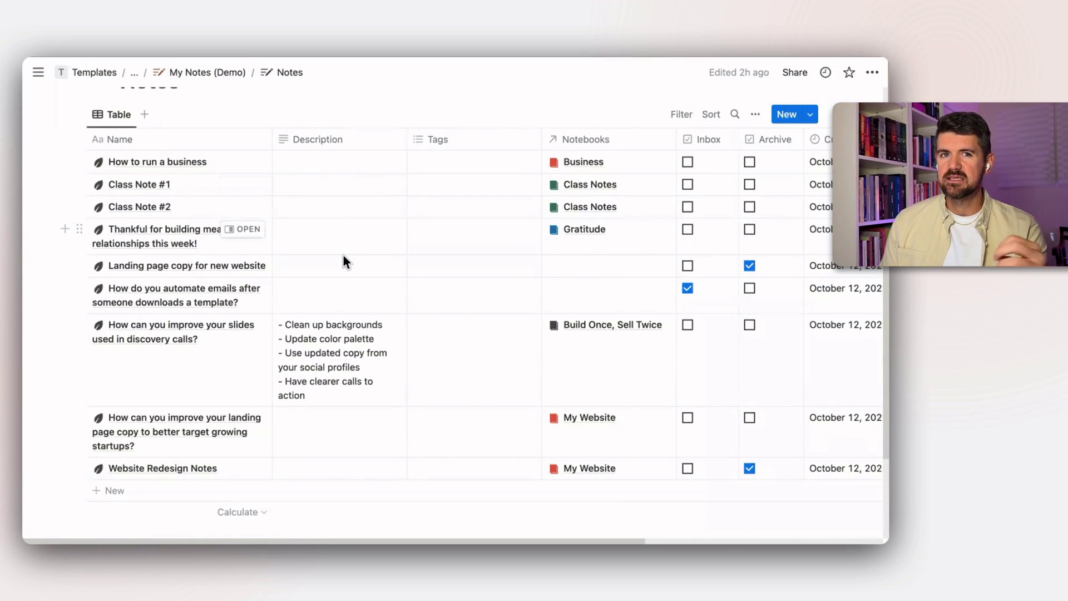
click(469, 161)
key(Escape)
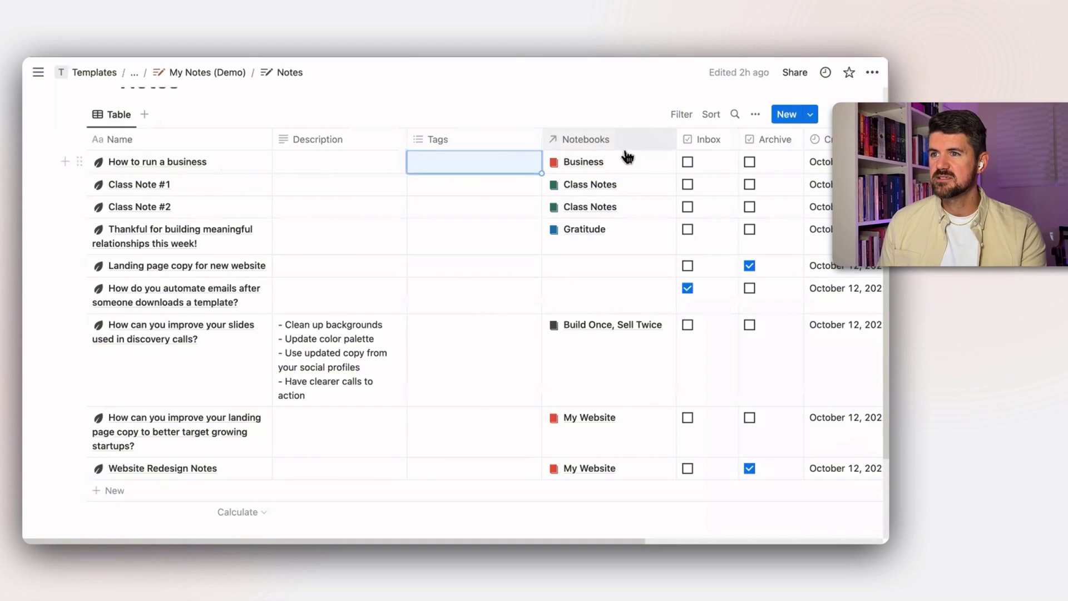
scroll(626, 178, right, 3)
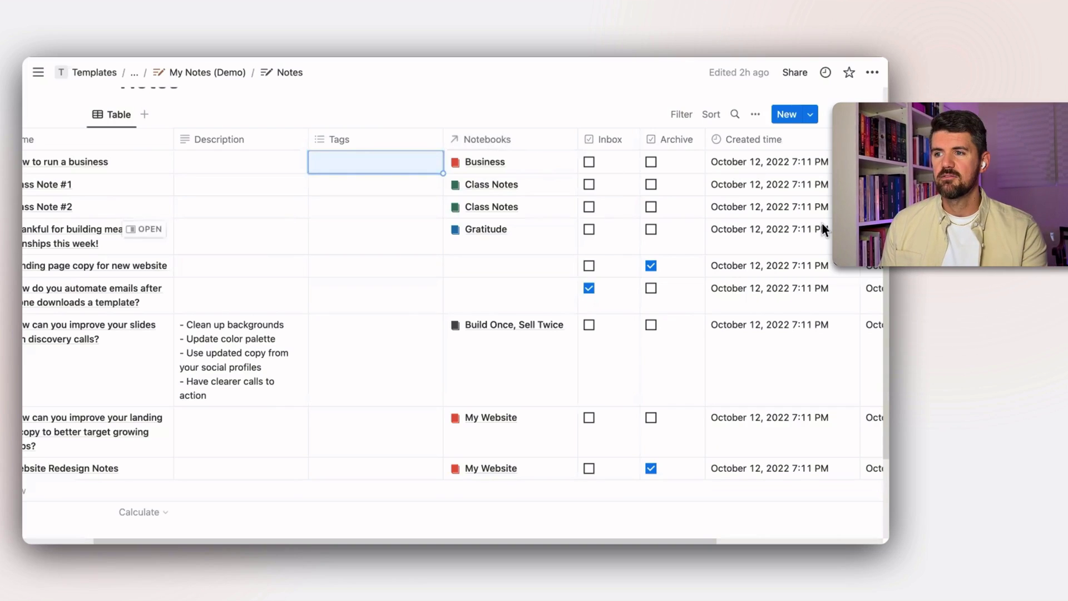
scroll(638, 536, down, 3)
drag(638, 535, 753, 533)
scroll(769, 469, up, 4)
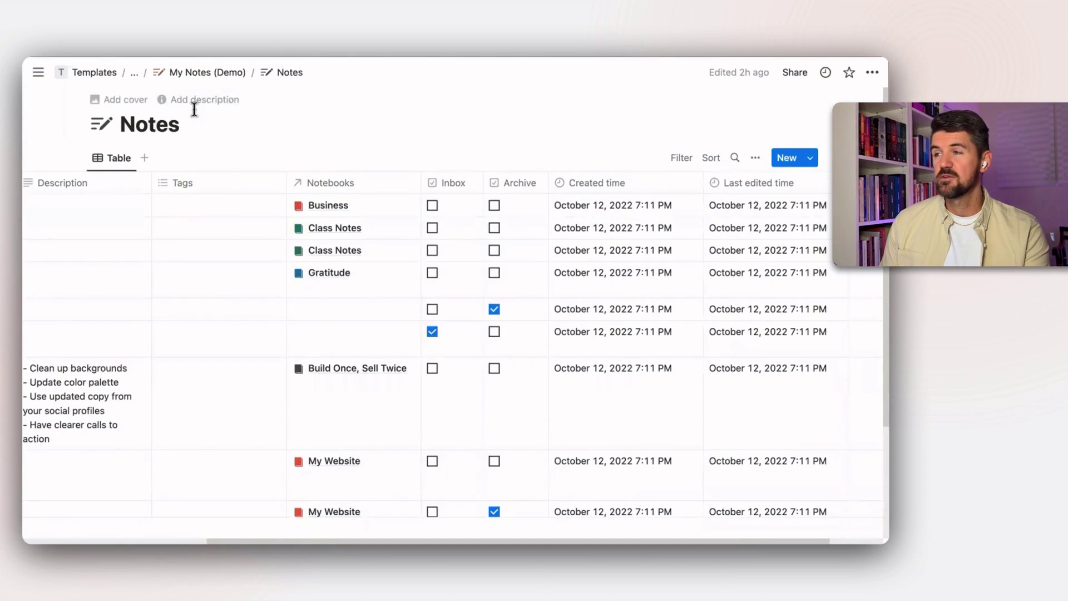
scroll(365, 268, left, 5)
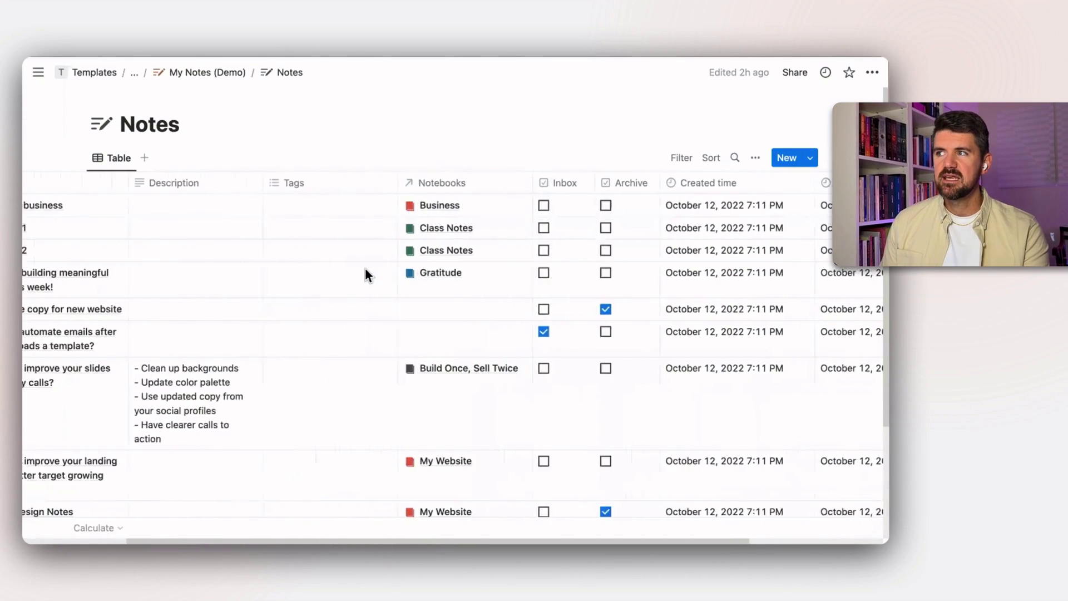
Step: Return to the My Notes (Demo) page and open the Notebooks database
click(205, 73)
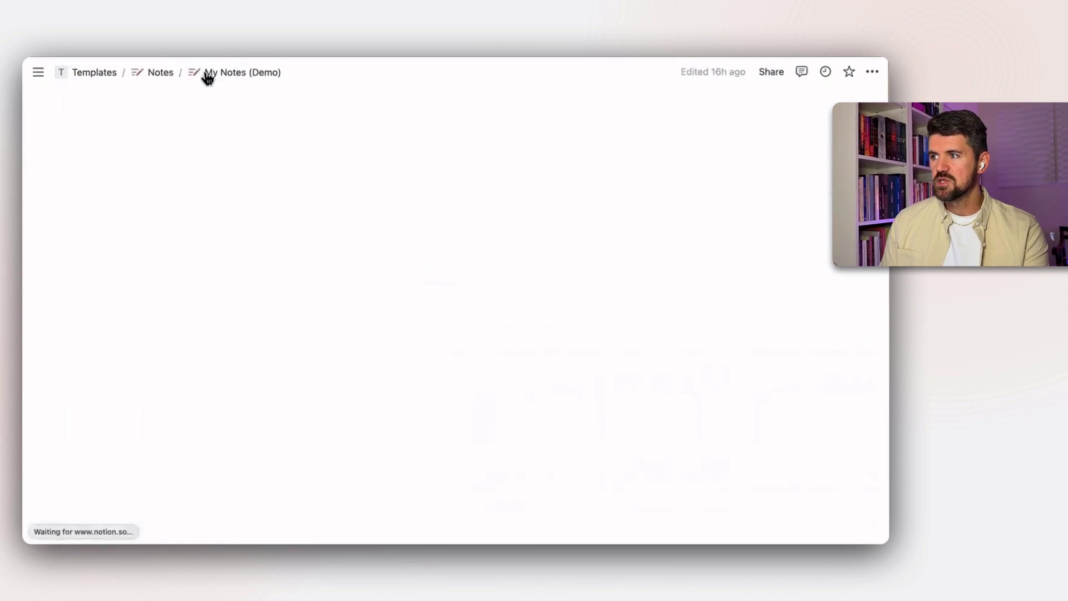
scroll(195, 372, down, 5)
scroll(195, 372, down, 3)
click(126, 335)
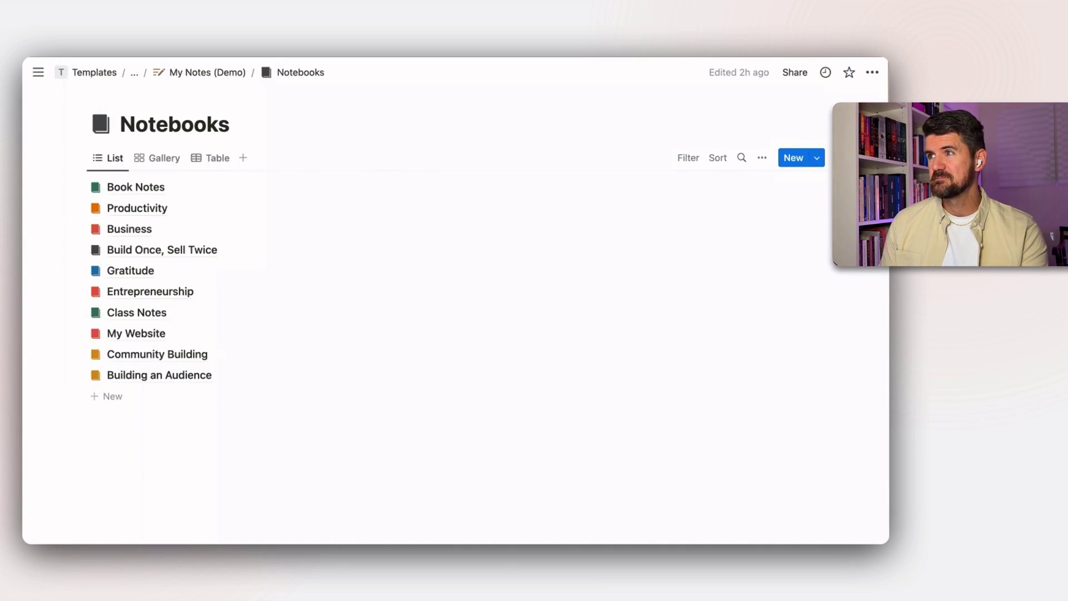
Step: Open the Build Once, Sell Twice notebook from the My Notes (Demo) page and show its notes as a List
click(218, 73)
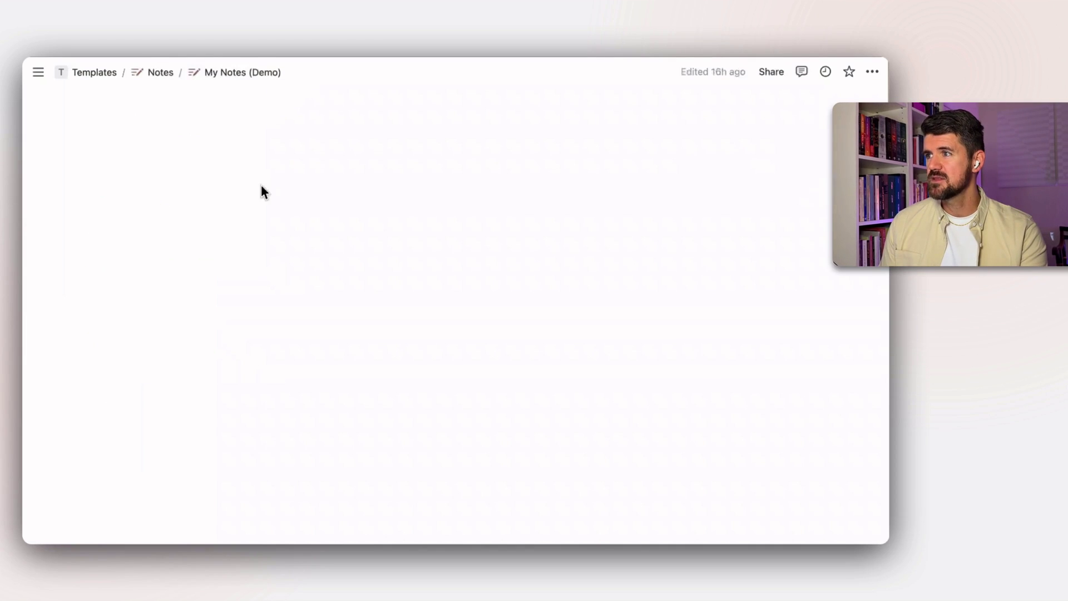
scroll(312, 274, down, 3)
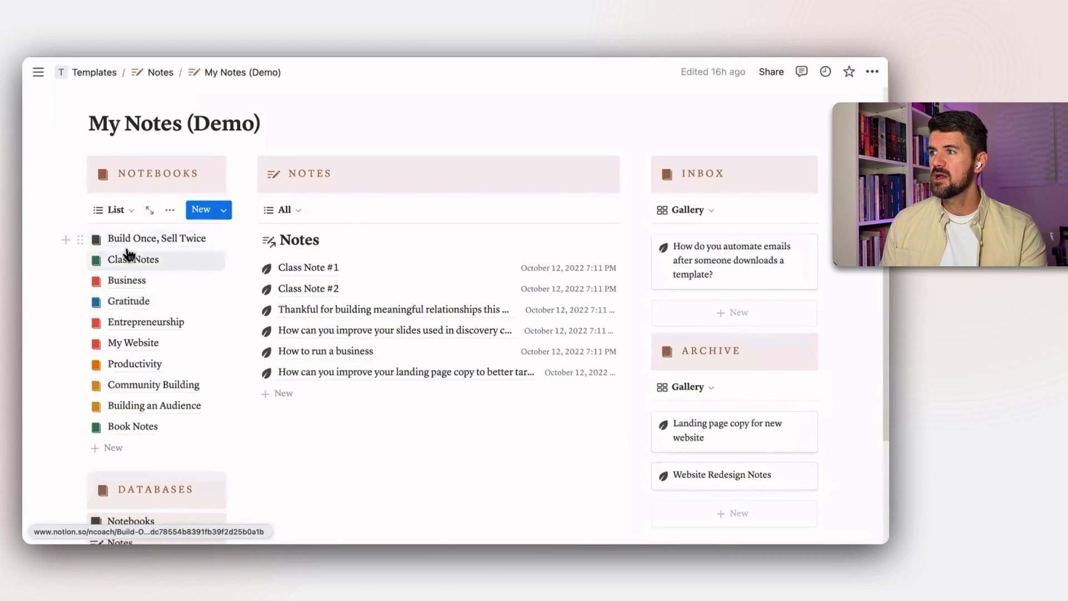
click(131, 238)
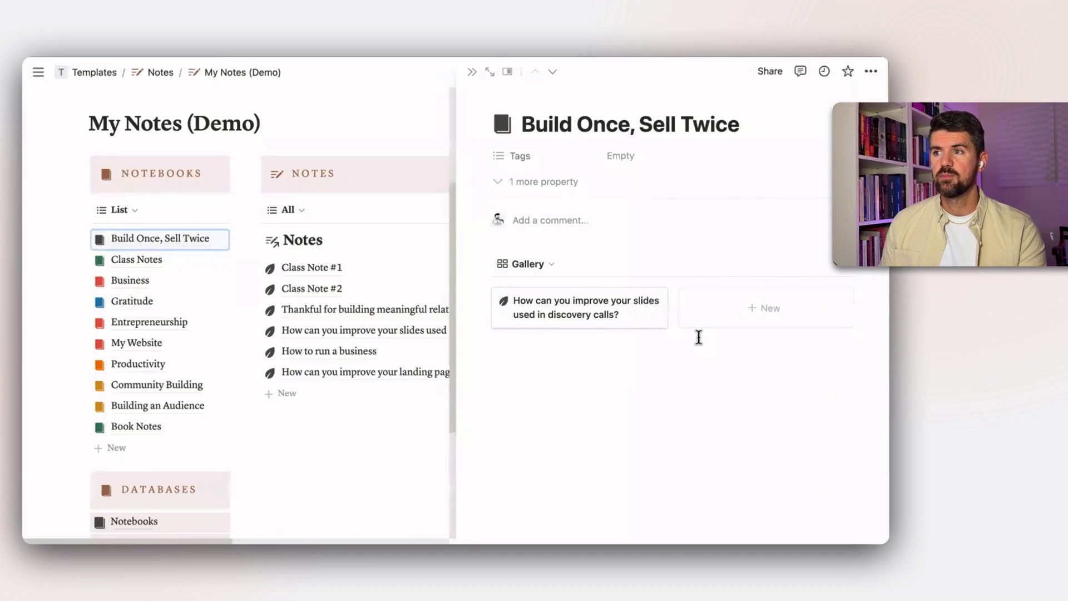
click(539, 268)
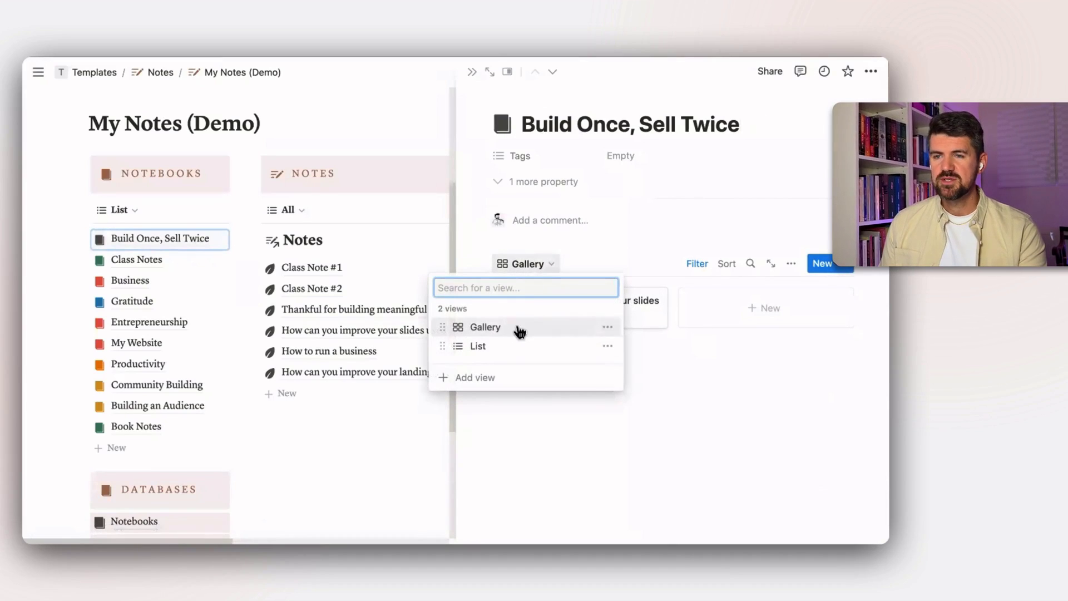
click(488, 346)
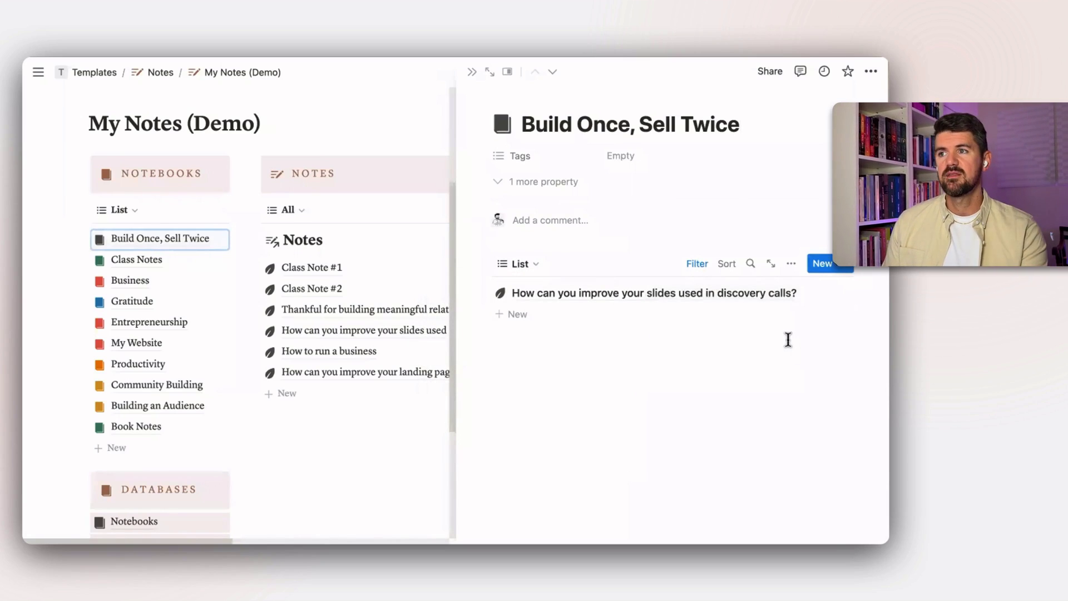
Step: Open the note about improving discovery call slides, check its linked notebook and return to the page
click(758, 290)
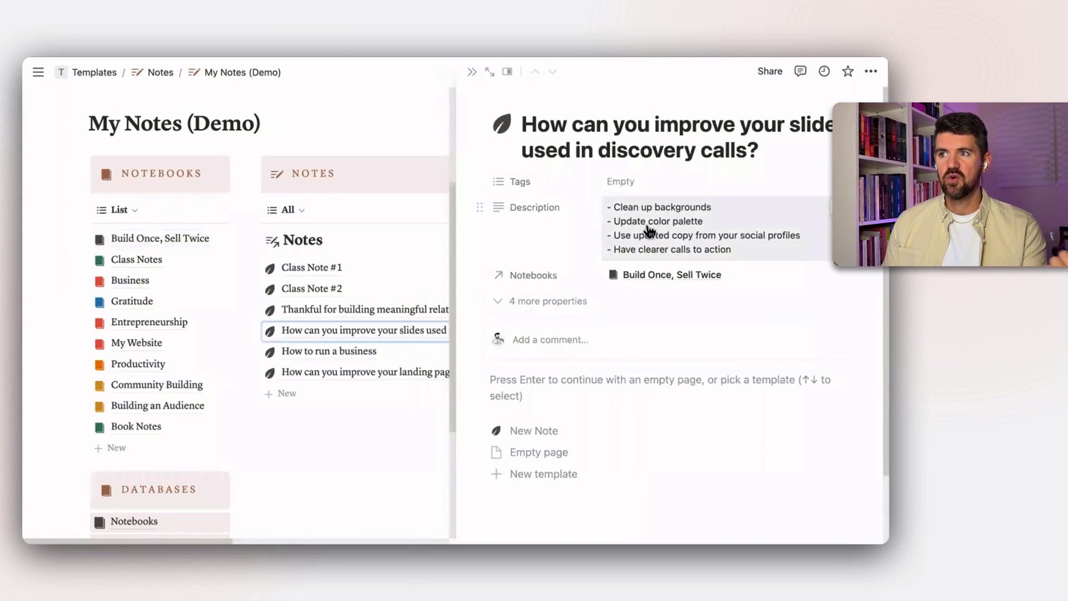
click(646, 276)
key(Escape)
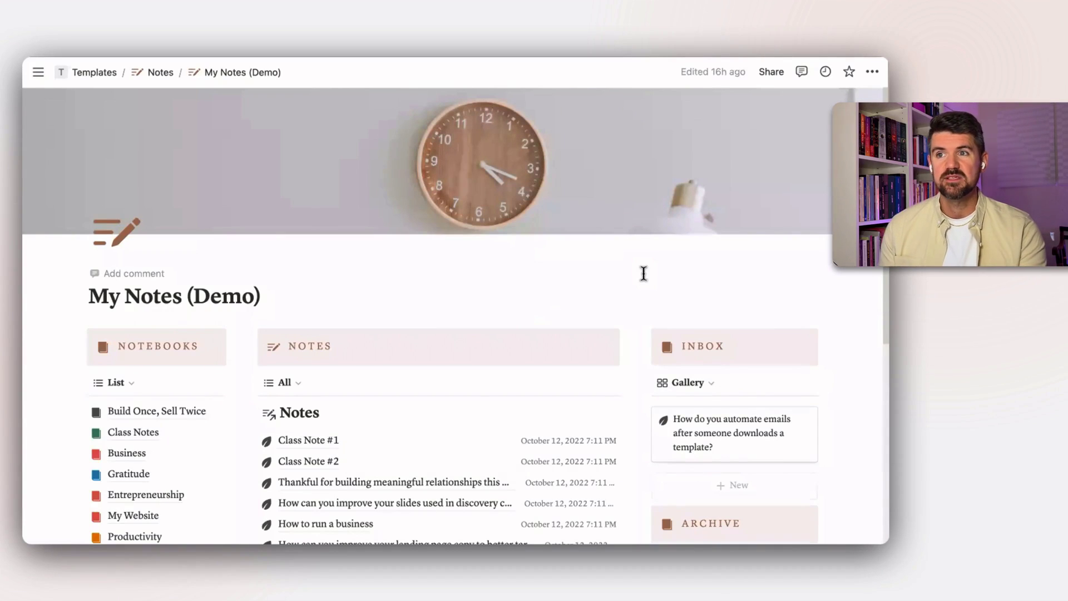
Step: Show the filters of the Notes list and inspect all properties of the Inbox note about automating emails
scroll(436, 469, down, 3)
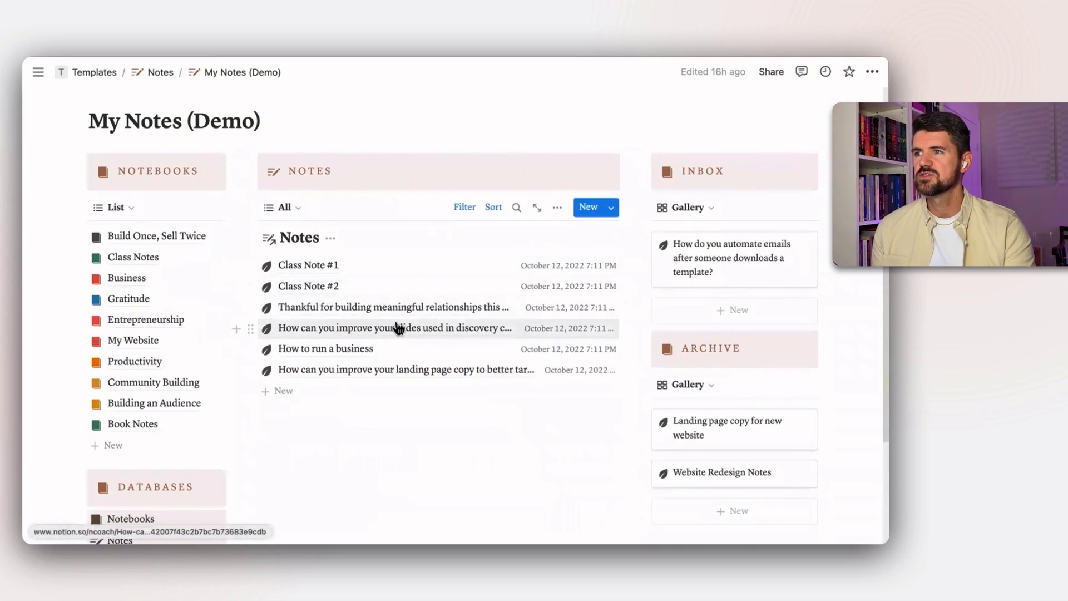
click(466, 210)
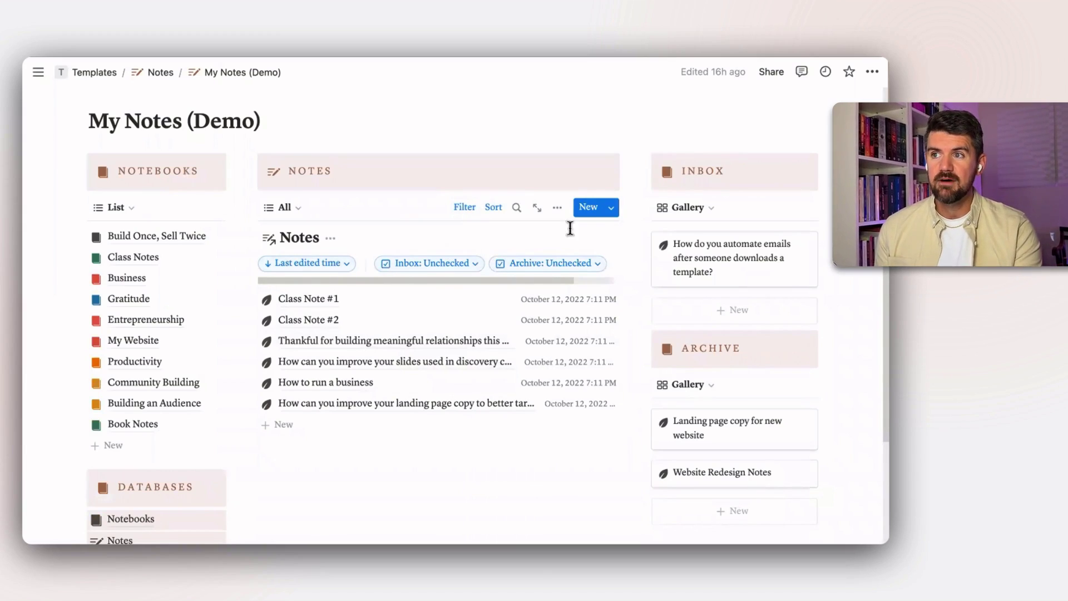
click(755, 273)
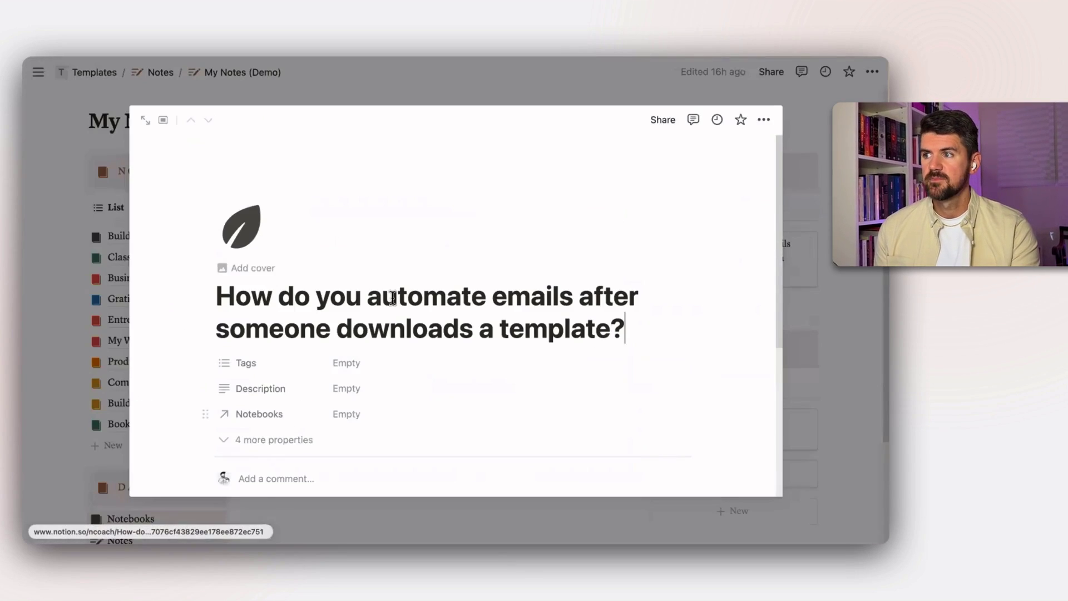
click(250, 442)
scroll(484, 448, down, 2)
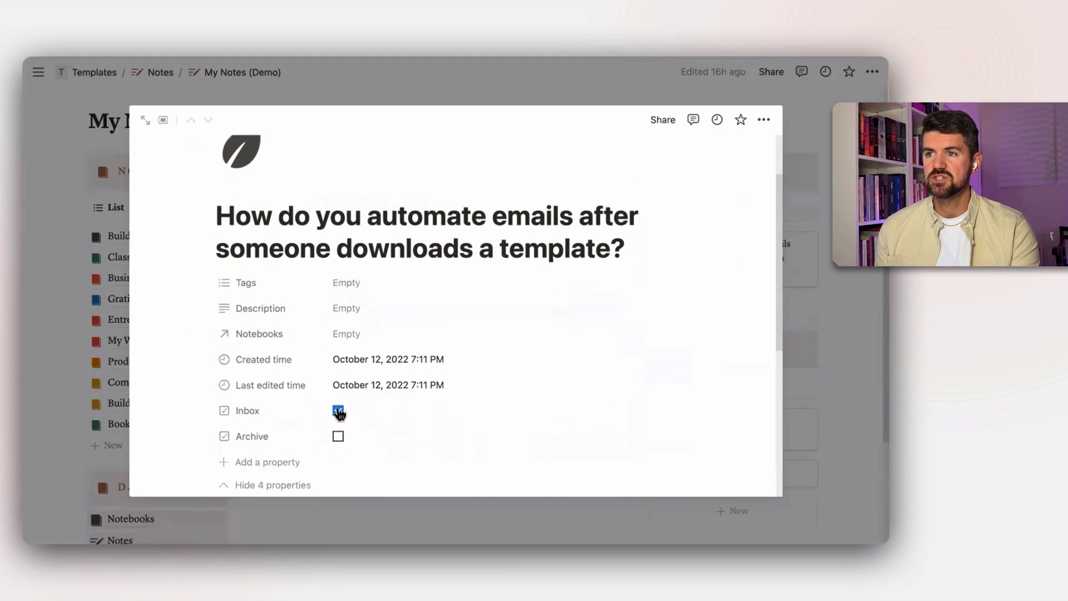
click(812, 279)
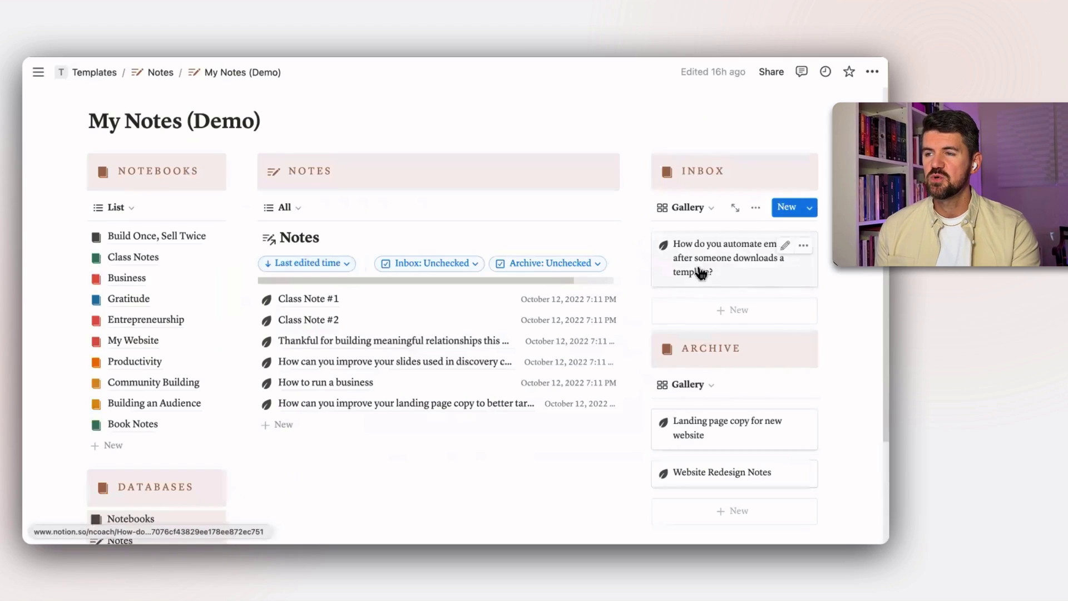
Step: Move the email automation note from Inbox into the Notes list keeping the sorting, check its properties, and move it back to Inbox
drag(712, 265, 408, 301)
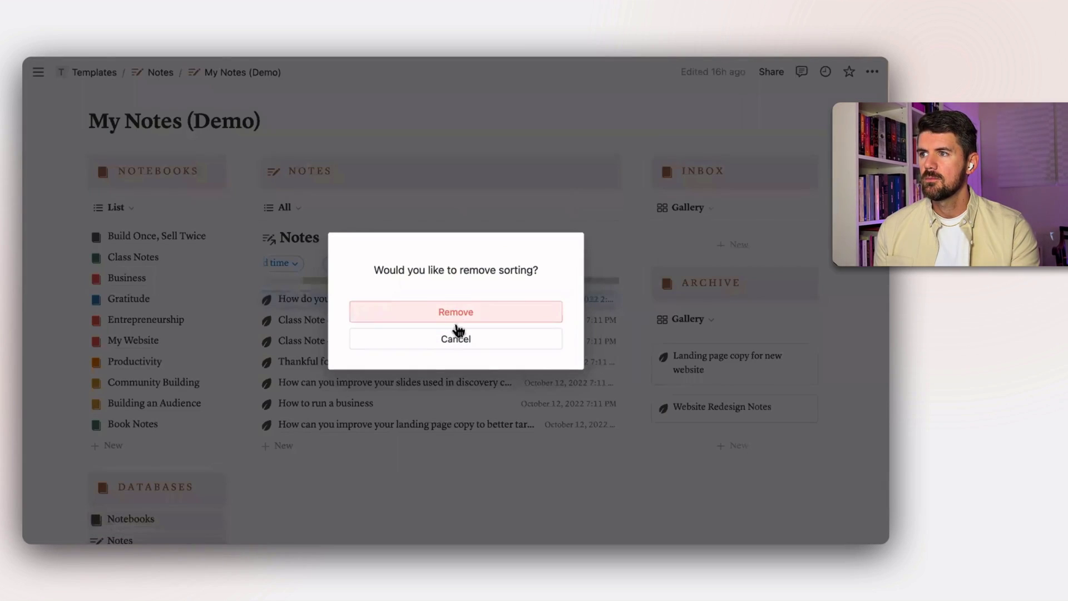
click(453, 341)
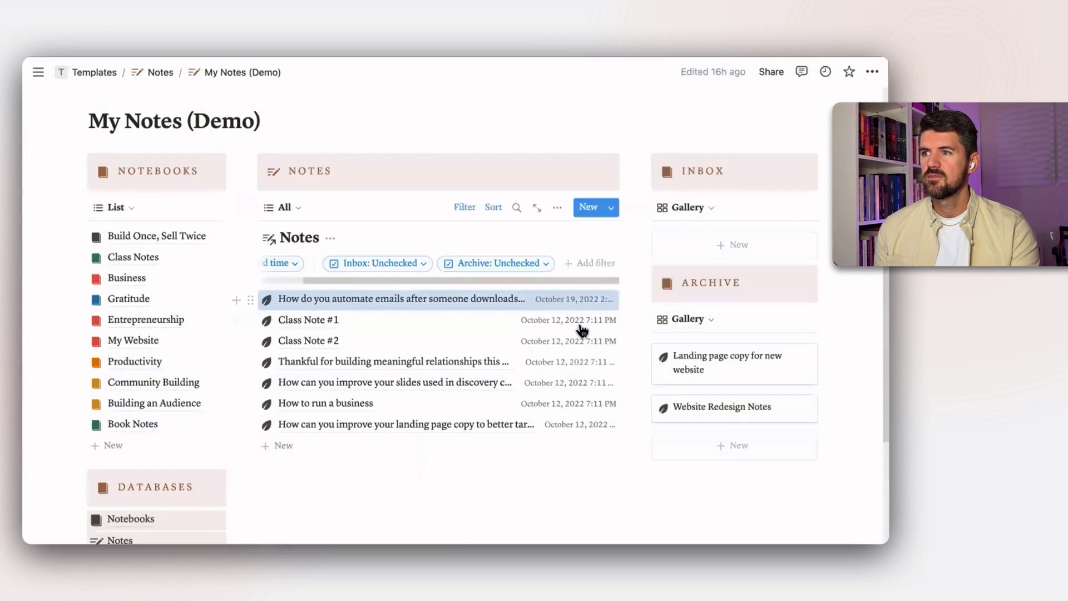
click(579, 303)
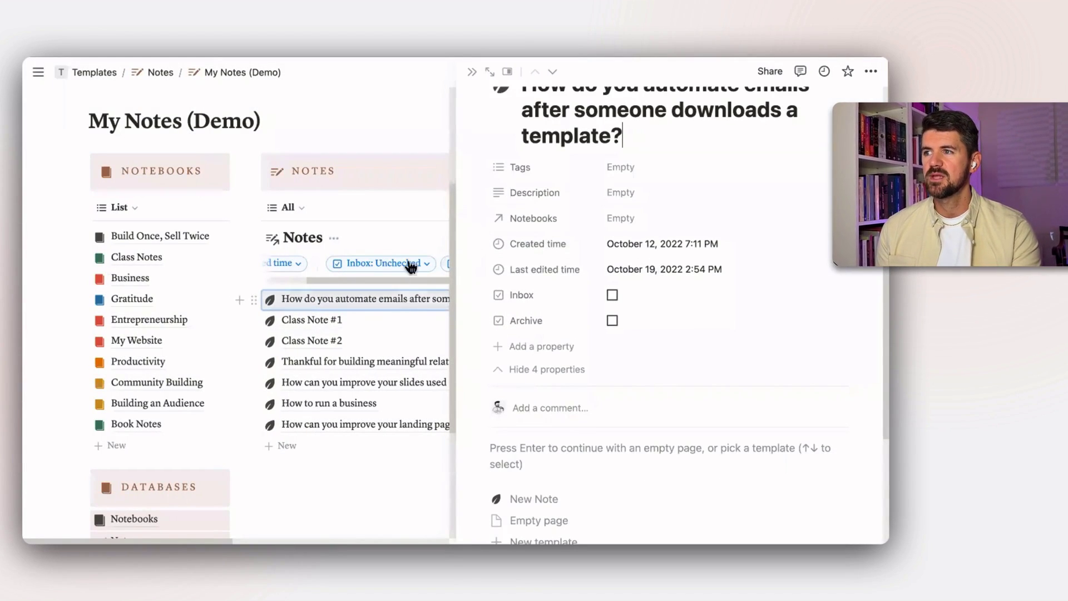
click(410, 241)
drag(389, 298, 745, 241)
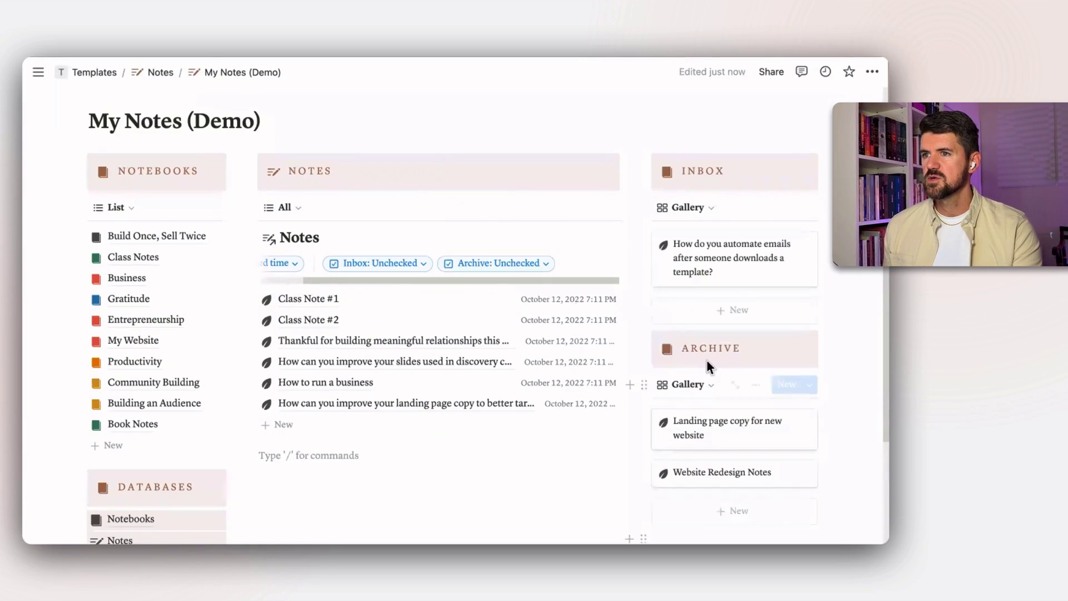
Step: Archive the email automation note by clearing its Inbox checkbox and ticking its Archive checkbox
click(746, 261)
scroll(457, 428, down, 3)
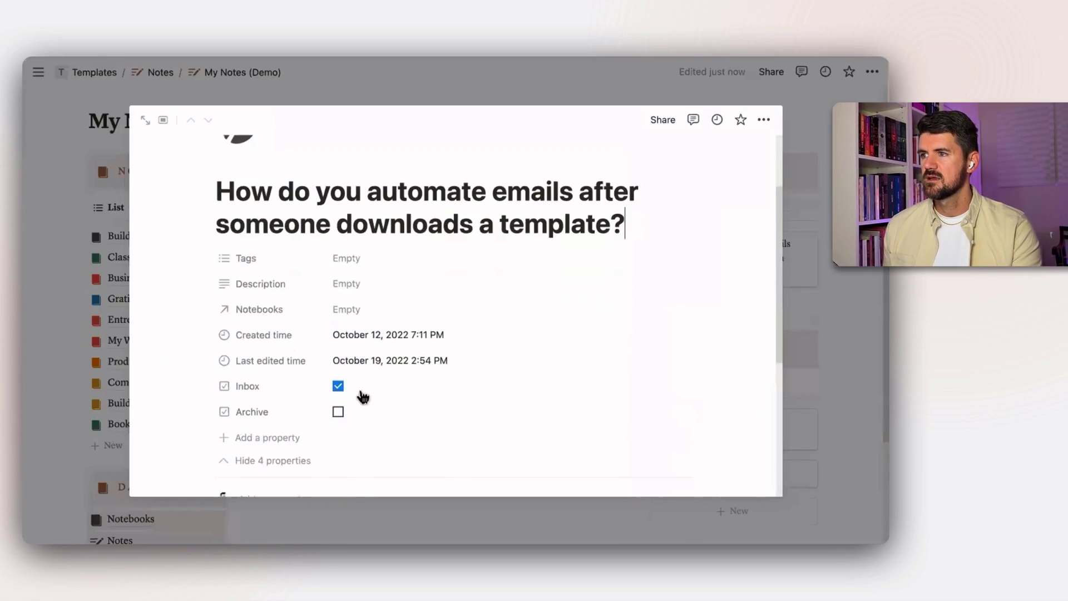
click(338, 386)
click(338, 412)
click(863, 362)
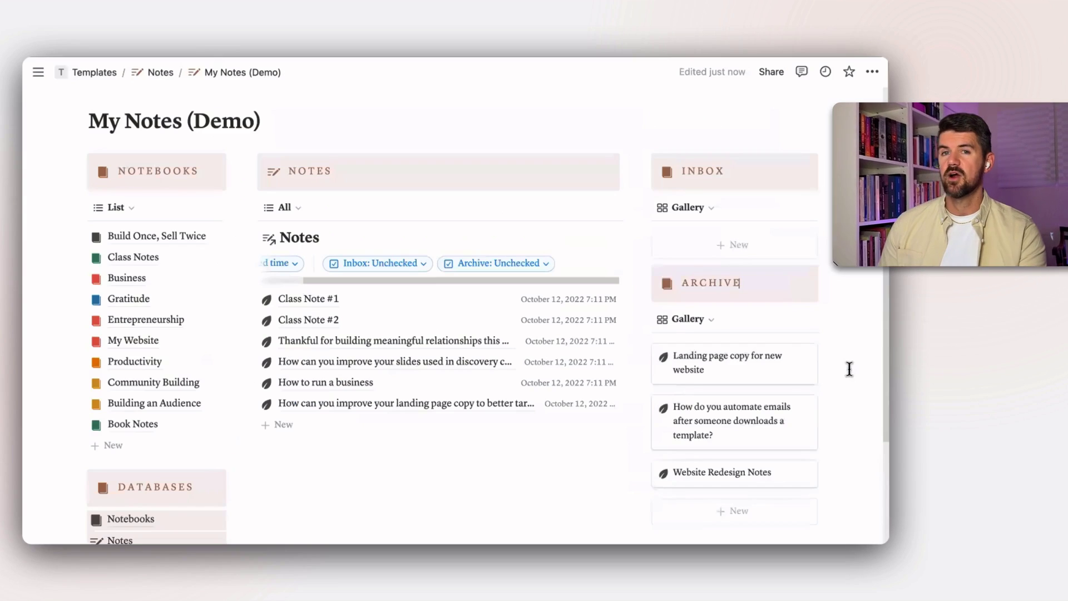
Step: Insert a divider below the Databases section at the end of the page
scroll(847, 430, up, 3)
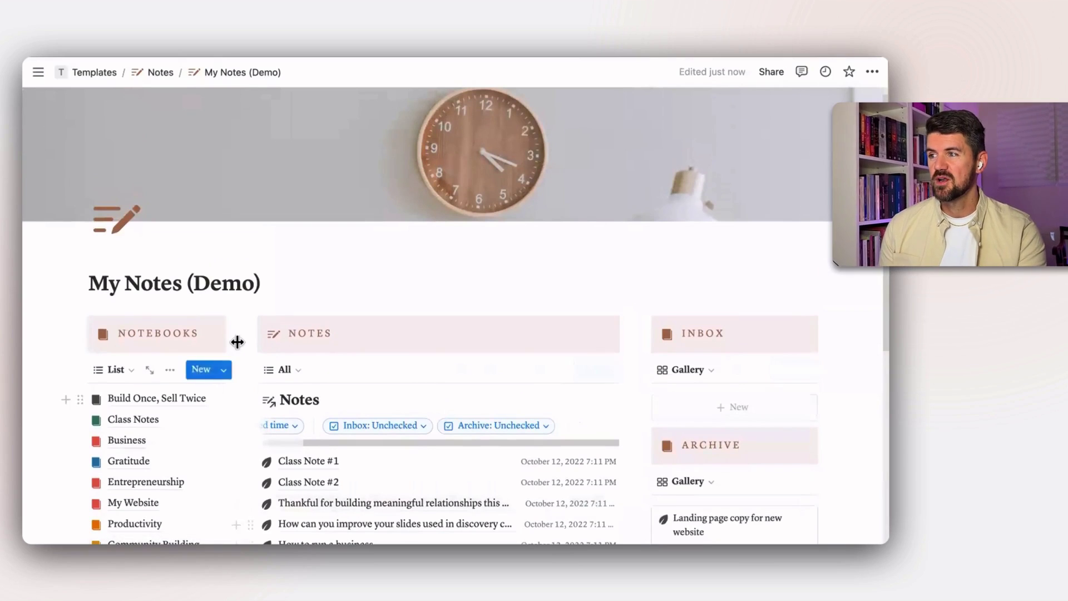
scroll(243, 341, down, 6)
click(249, 470)
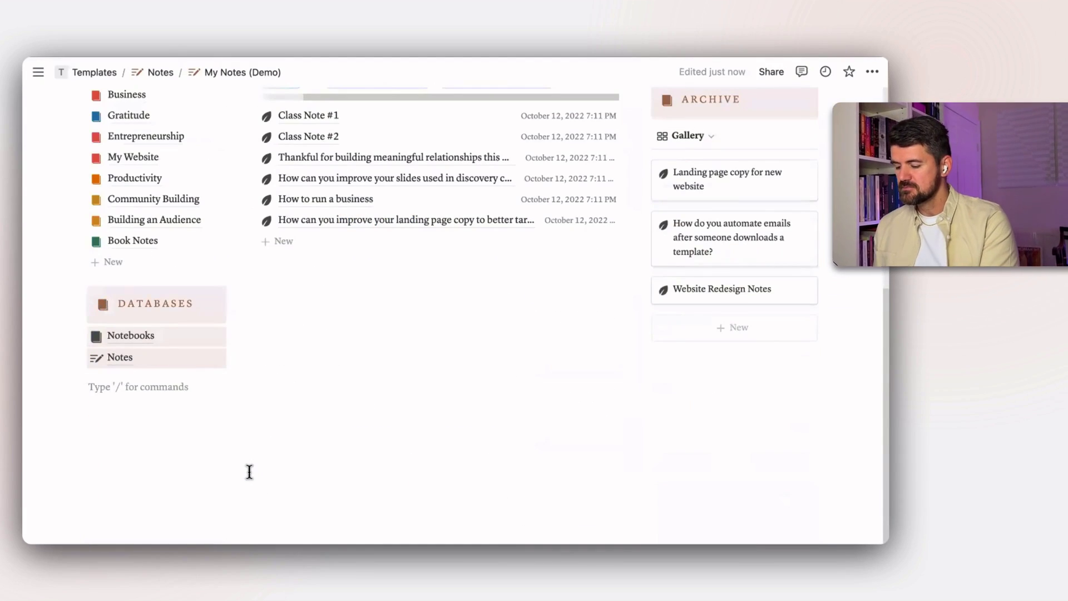
text(/div)
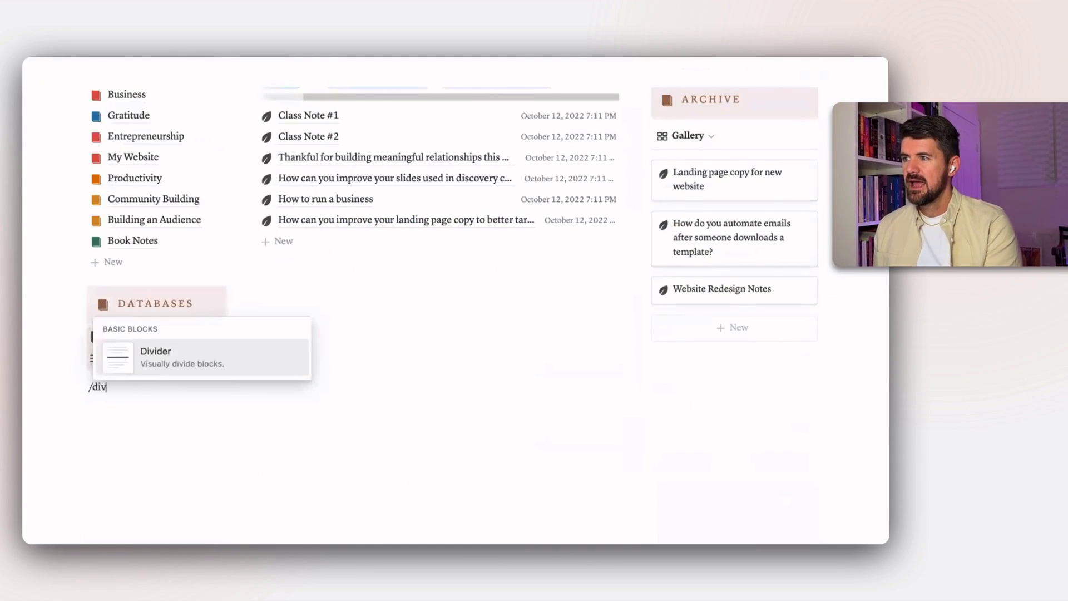
key(Return)
scroll(204, 386, down, 2)
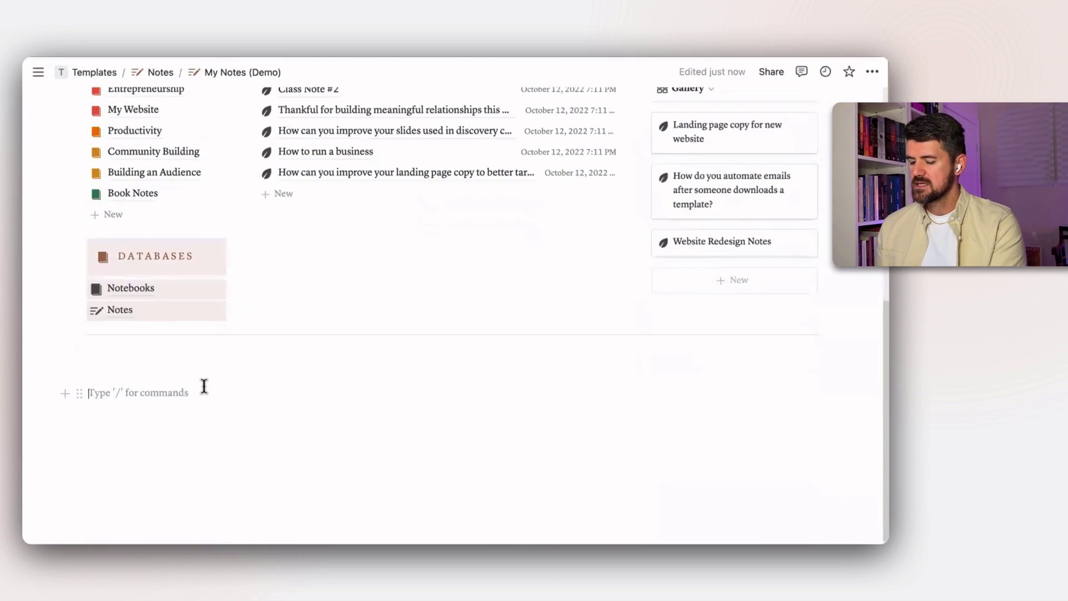
Step: Add a Toggle heading 2 titled "Capture" below the divider
text(/tog)
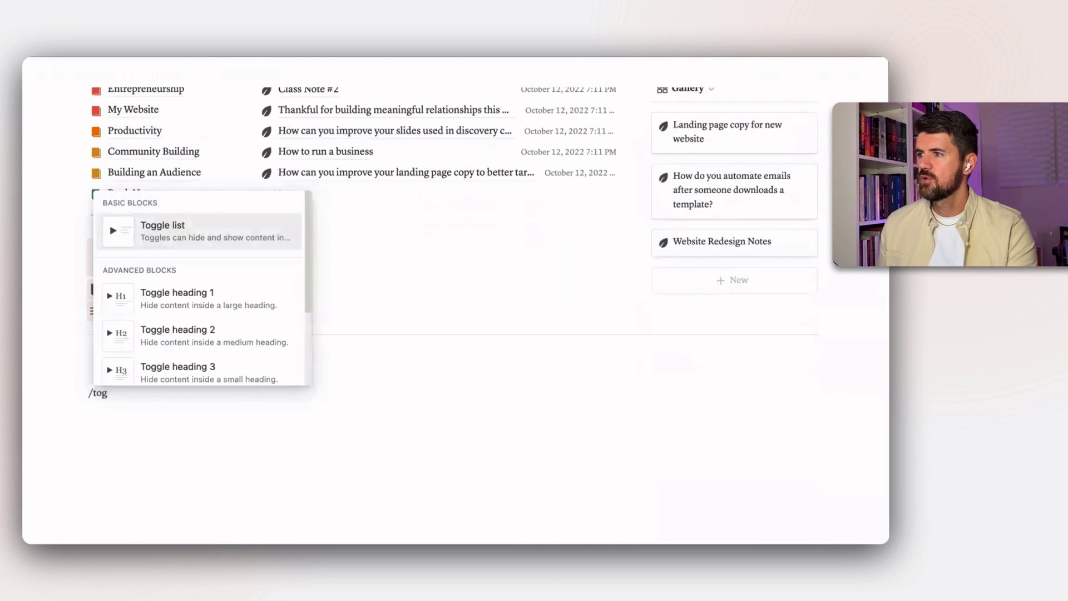
click(230, 333)
text(Co)
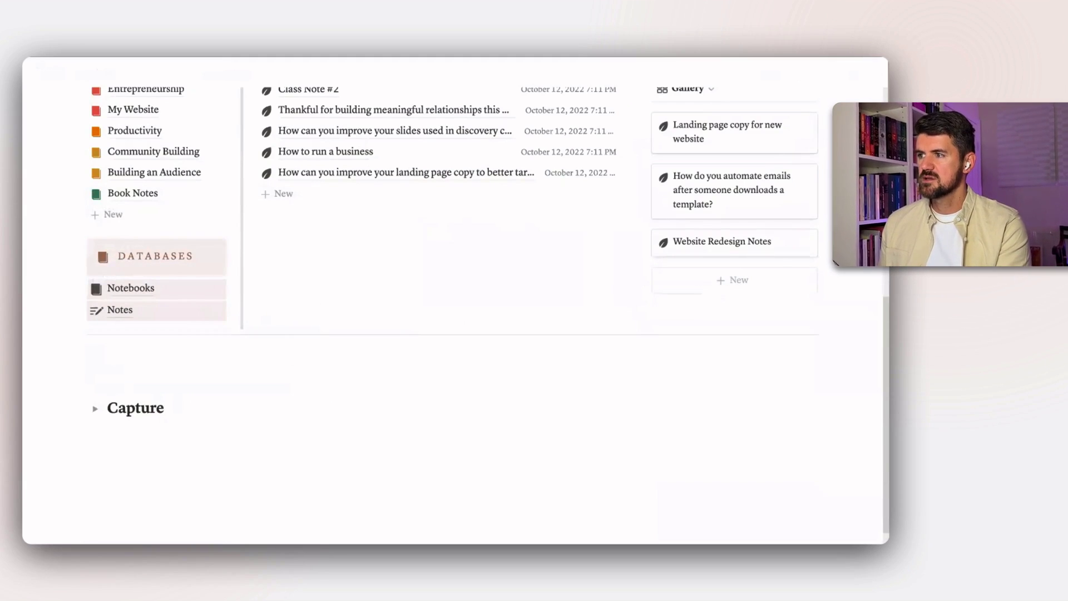
Step: Duplicate the Capture toggle heading three times
key(super+d)
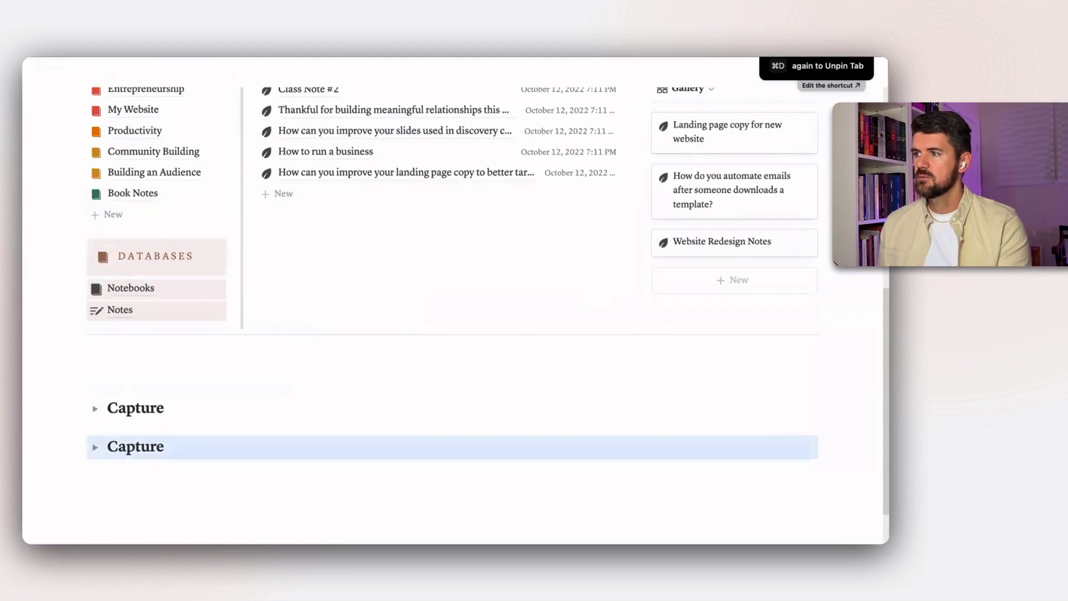
key(super+d)
key(super+d)
Step: Rename the three duplicated toggle headings Organize, Distill and Express, in that order
double_click(146, 415)
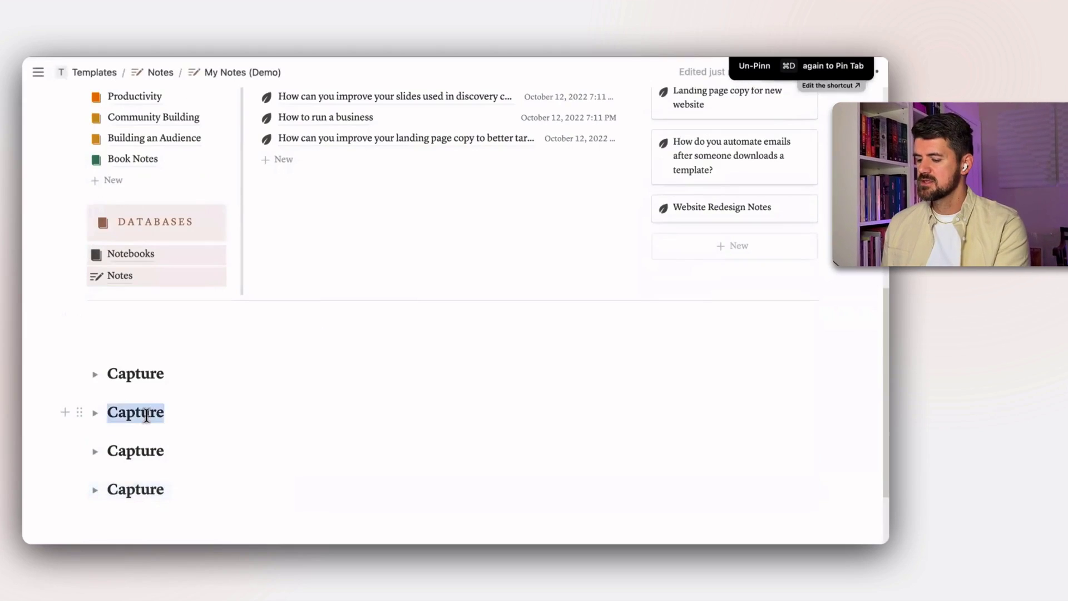
text(Organiz)
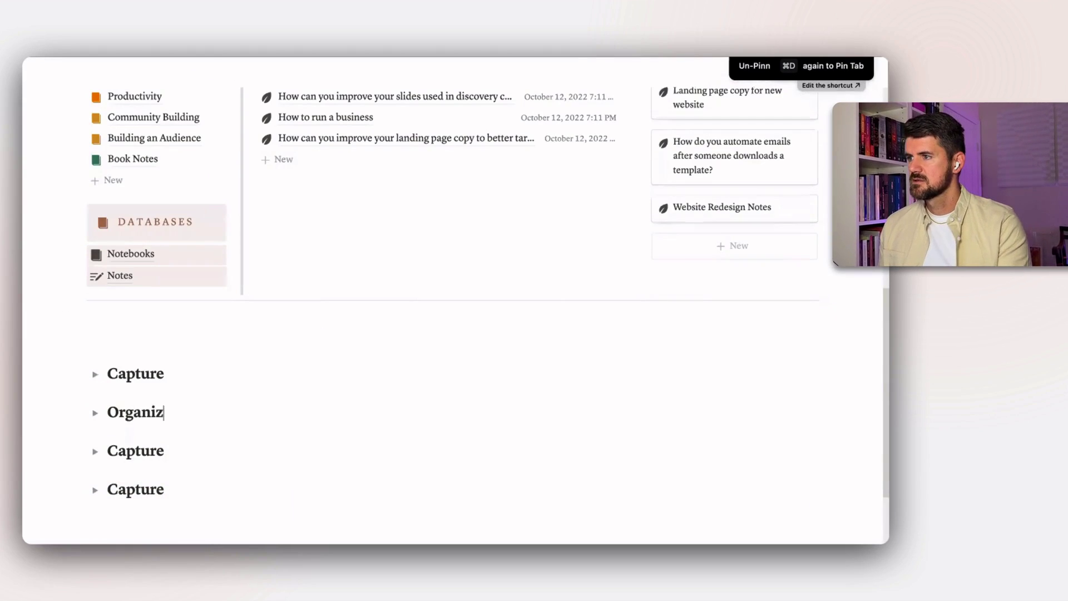
text(e)
double_click(135, 451)
text(D)
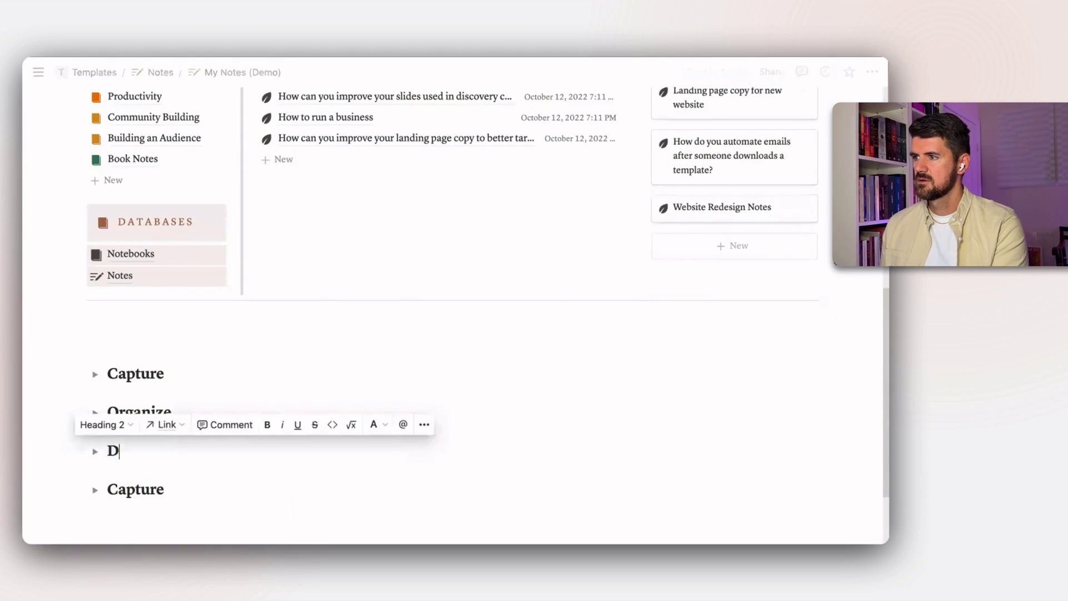
text(istill)
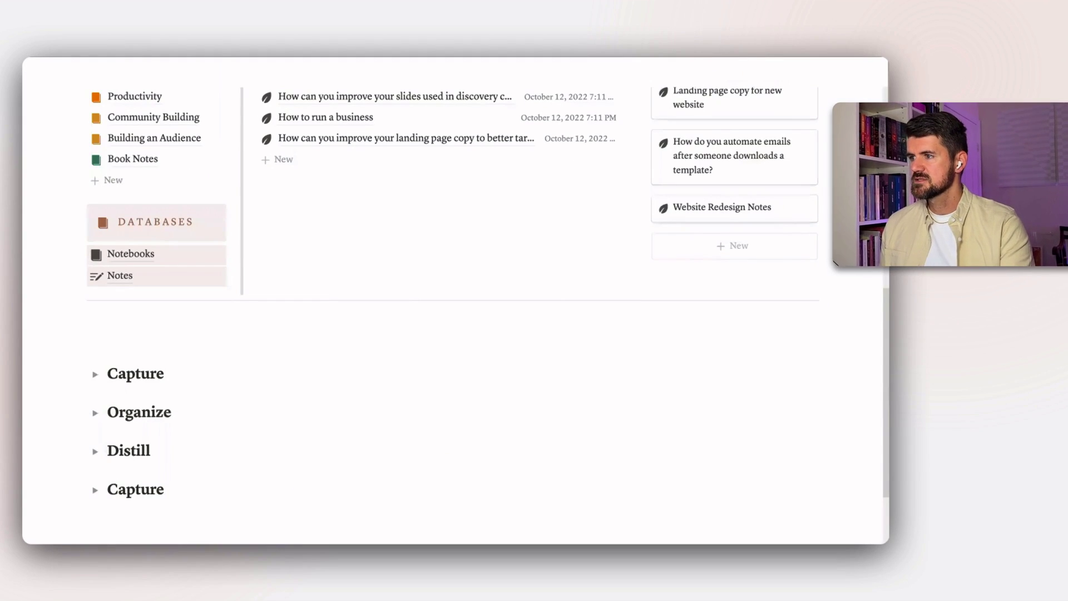
double_click(135, 489)
text(Express)
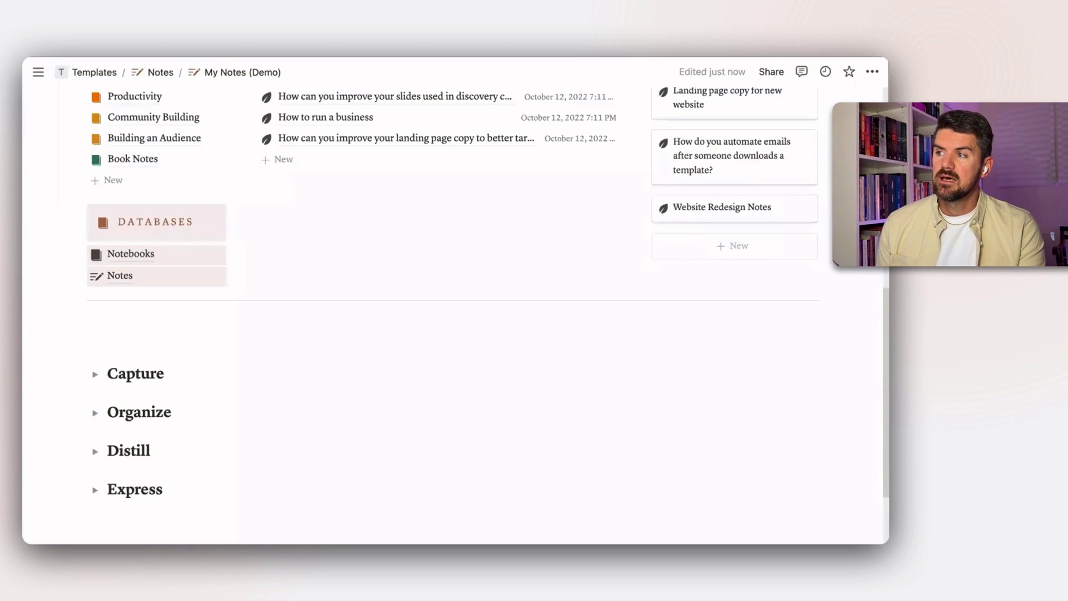
Step: Expand the Capture toggle and check which filter the Inbox gallery uses
click(95, 375)
scroll(376, 301, up, 5)
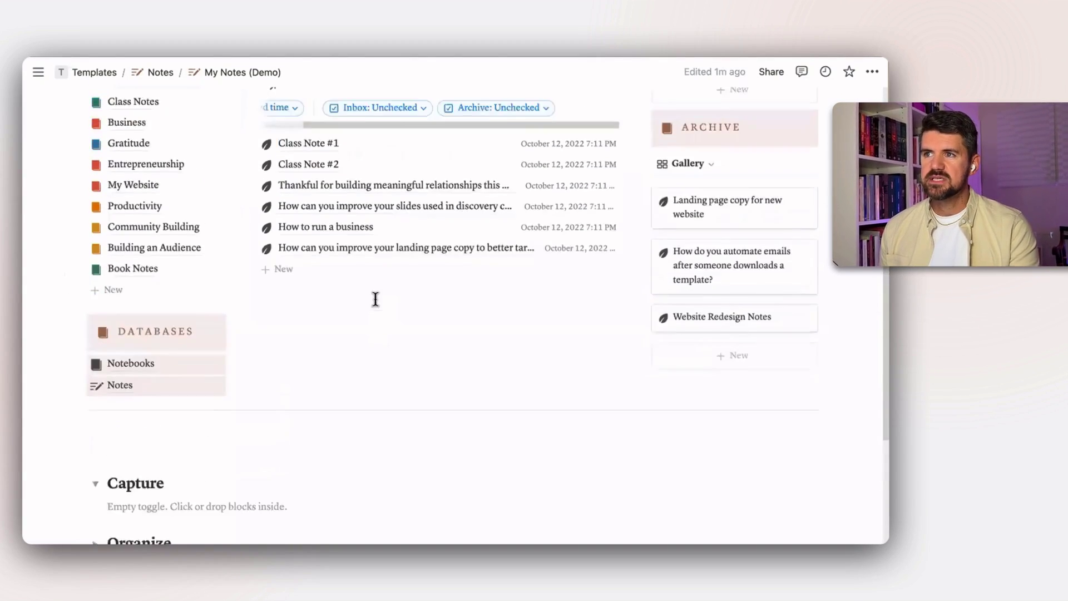
scroll(558, 234, up, 2)
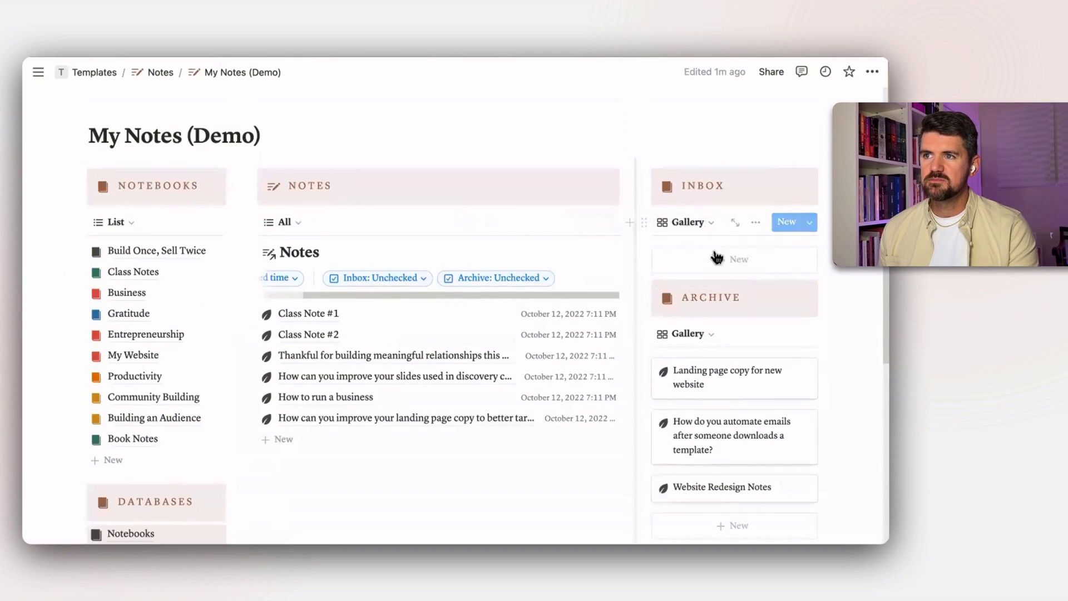
click(755, 222)
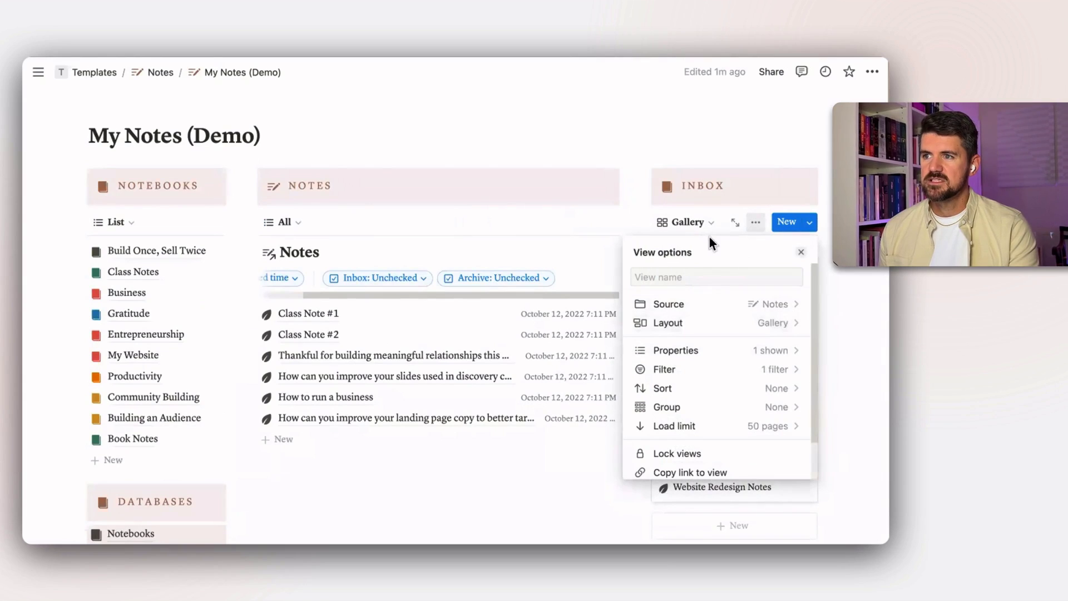
click(759, 369)
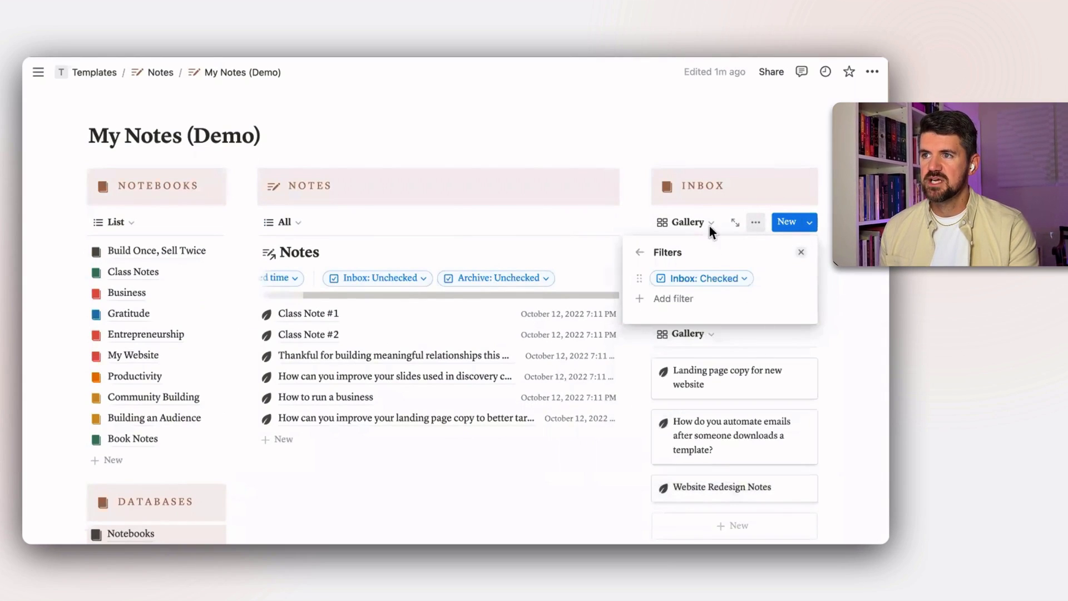
Step: Copy the link to the Inbox gallery database block
click(645, 222)
click(644, 222)
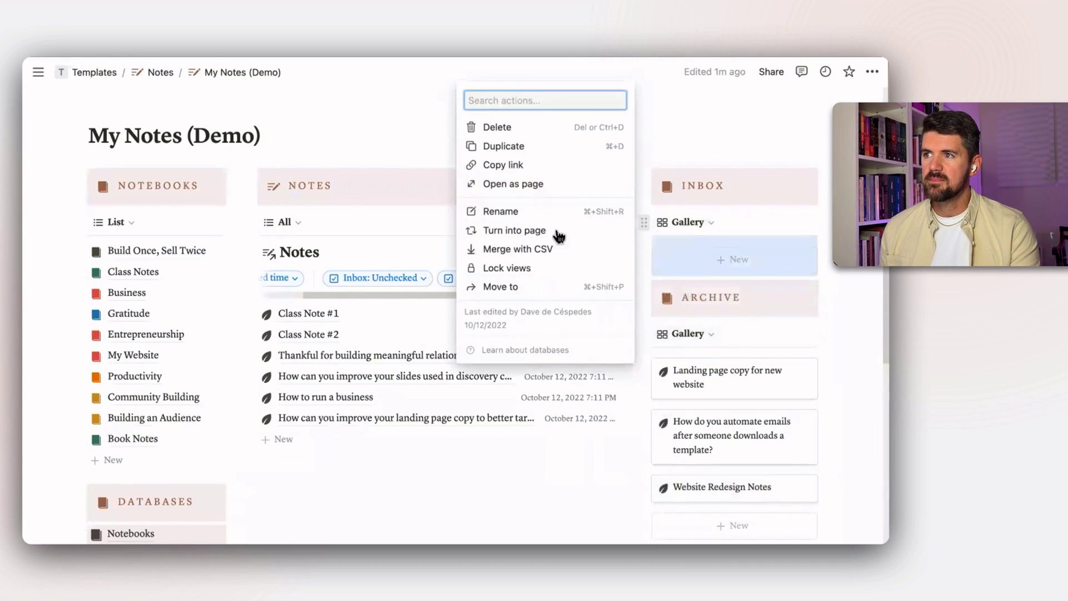
click(559, 166)
Step: Paste the copied link inside the Capture toggle as a linked database view, reusing the existing Gallery view
scroll(662, 309, down, 10)
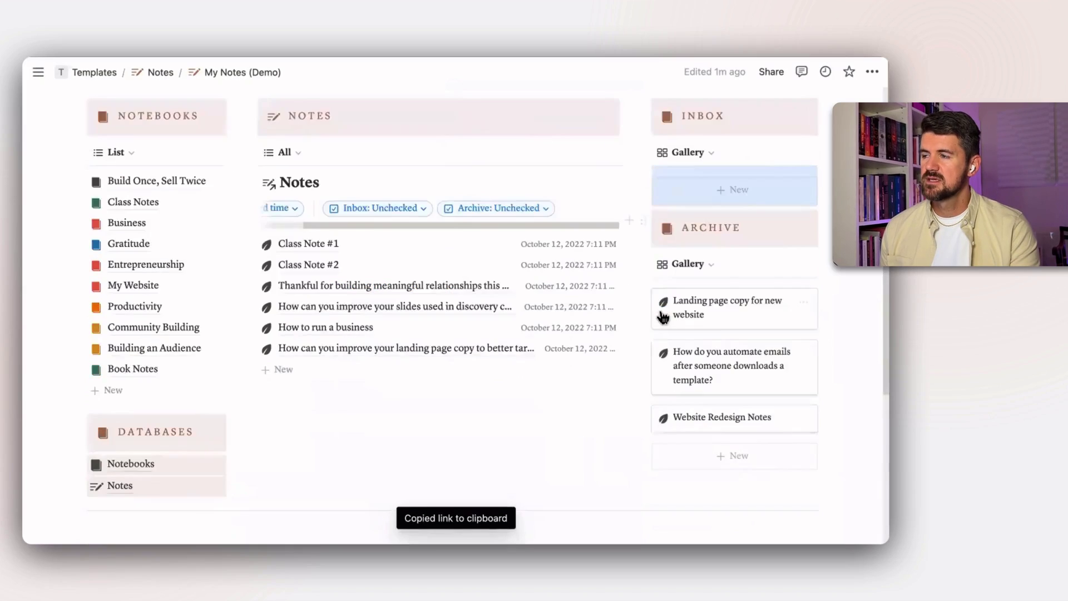
click(253, 271)
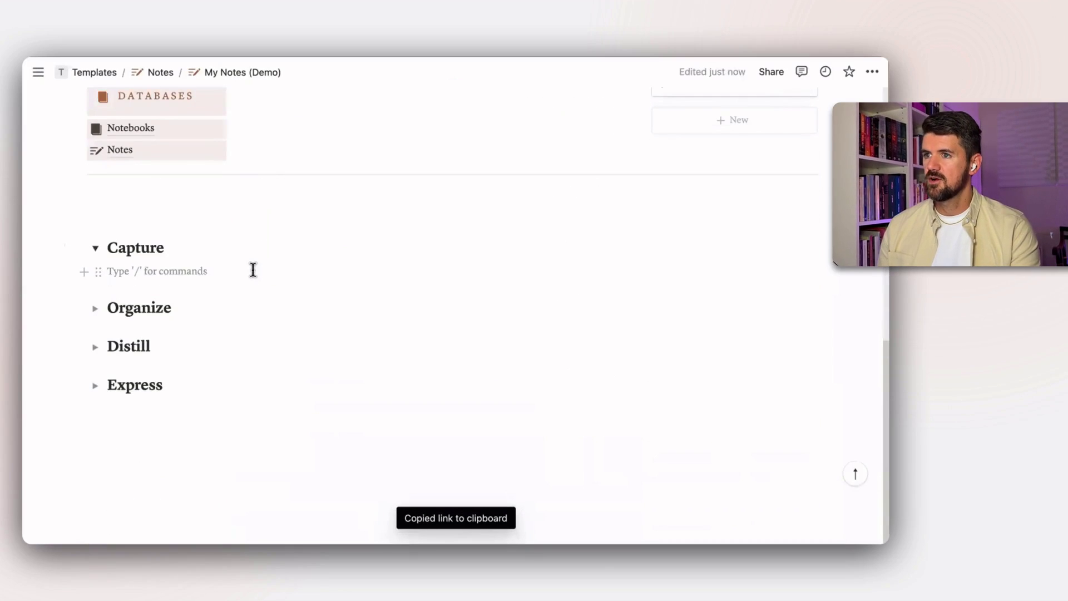
key(ctrl+v)
key(Down)
key(Return)
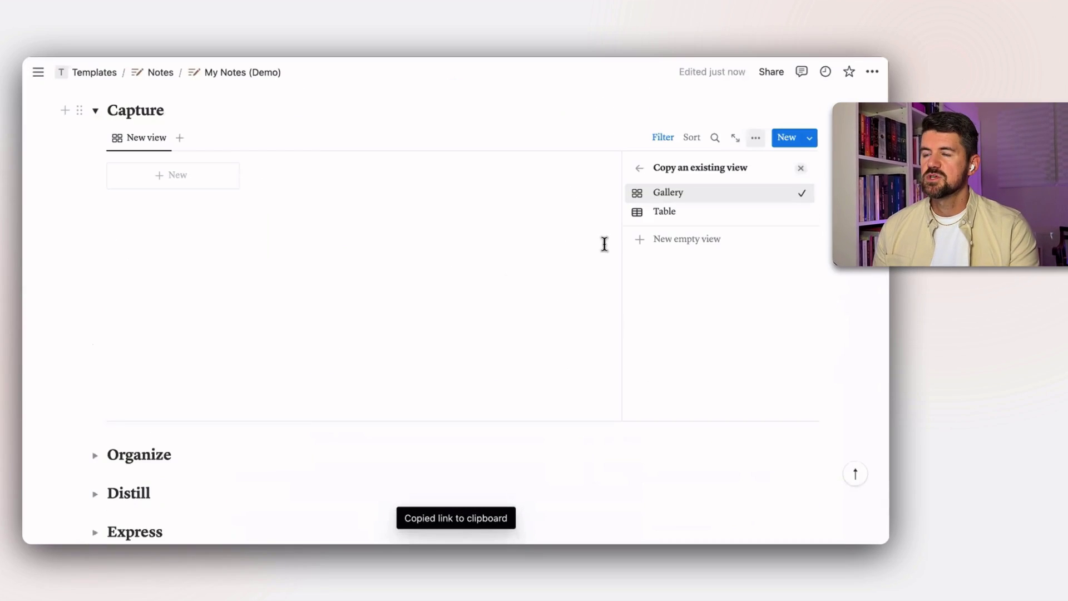
click(673, 195)
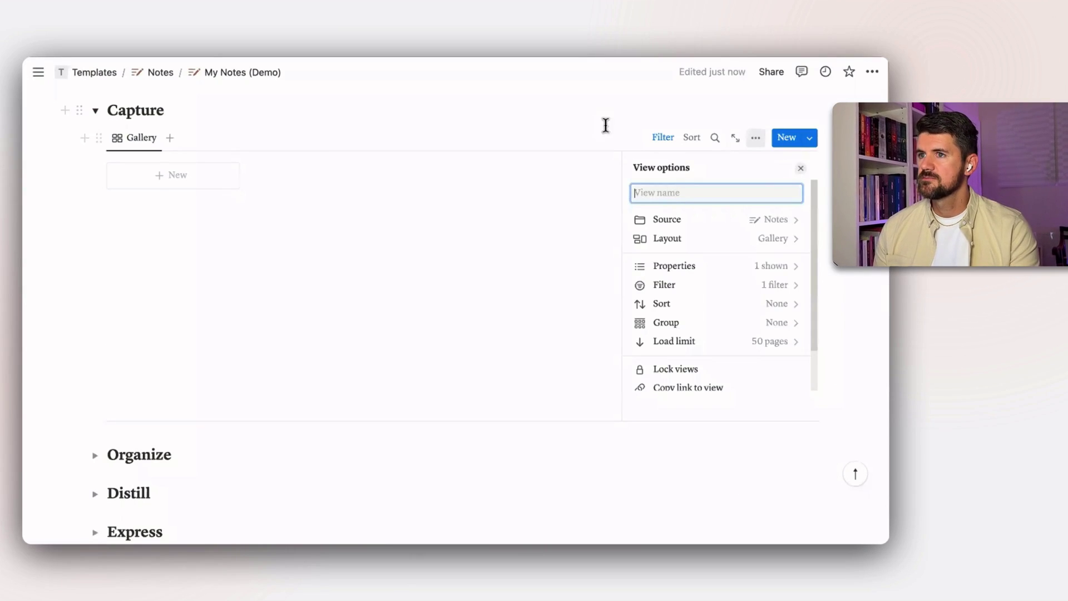
click(383, 117)
Step: Move the archived note "Landing page copy for new website" to Inbox by ticking its Inbox checkbox and clearing Archive
scroll(384, 117, up, 4)
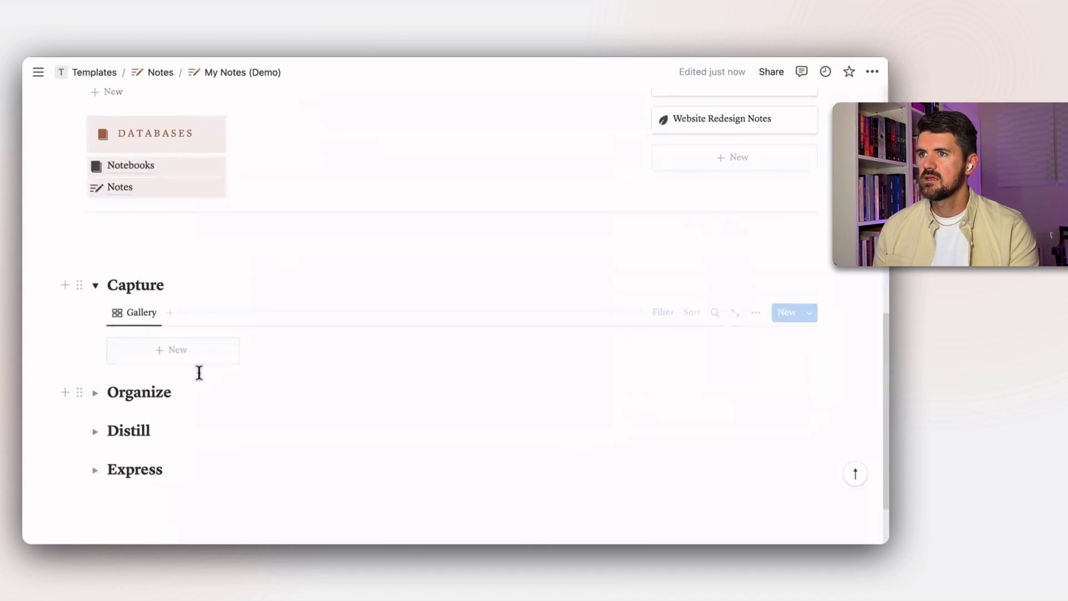
scroll(463, 301, up, 3)
click(735, 139)
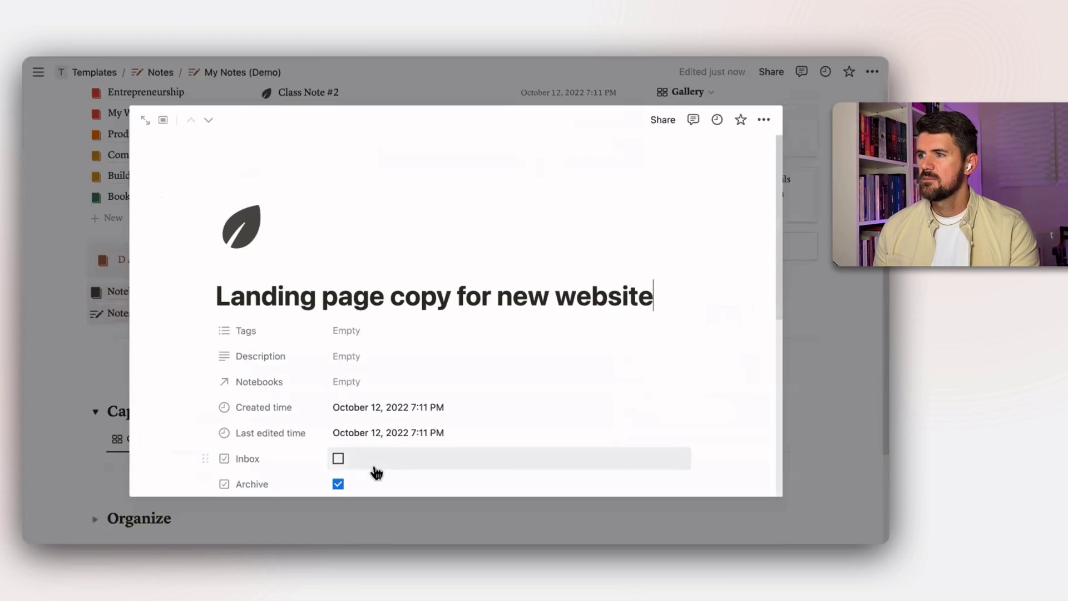
click(337, 448)
click(337, 473)
scroll(788, 422, down, 6)
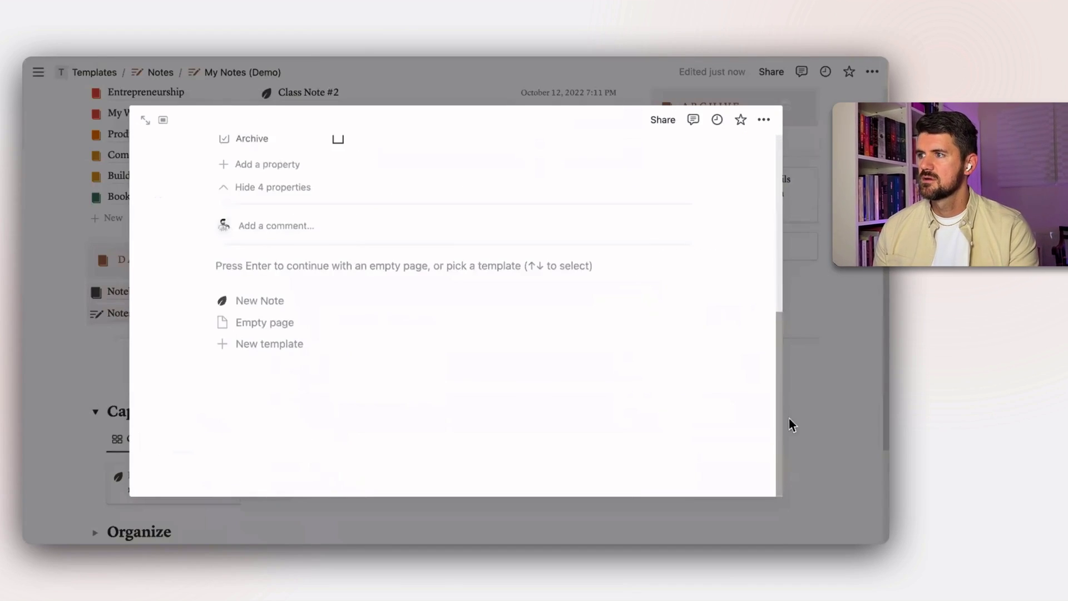
click(801, 423)
scroll(811, 424, down, 1)
scroll(241, 472, down, 3)
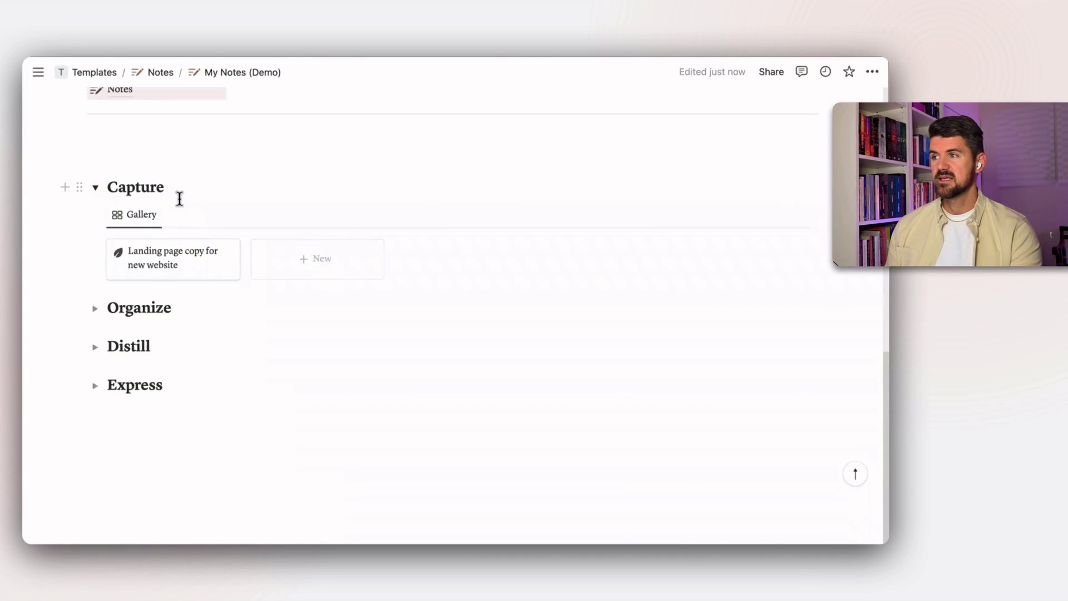
Step: Expand the Organize toggle and turn two empty lines inside it into columns
click(96, 308)
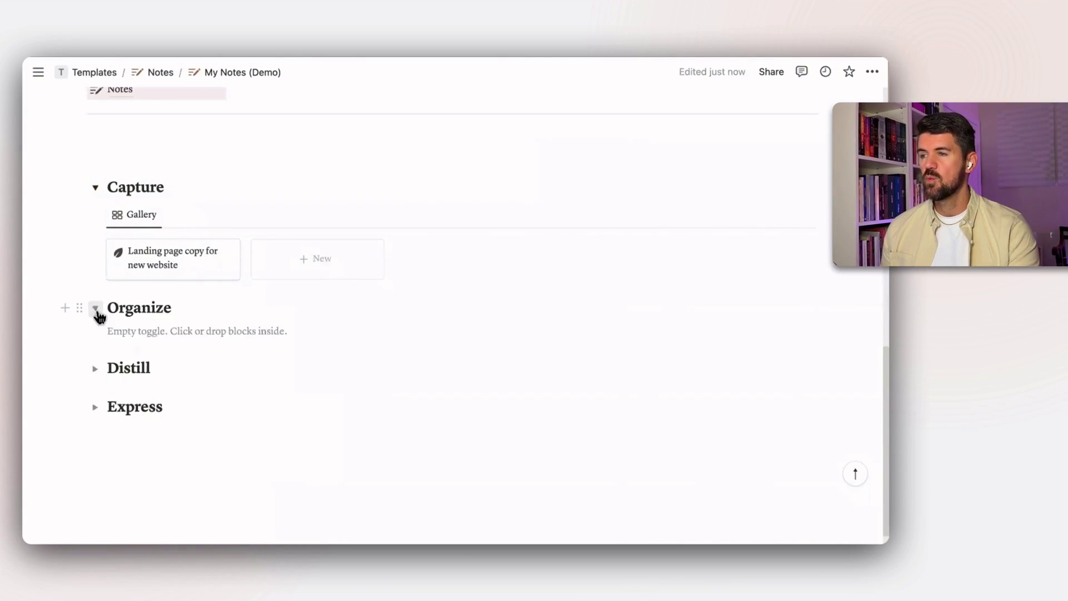
click(166, 330)
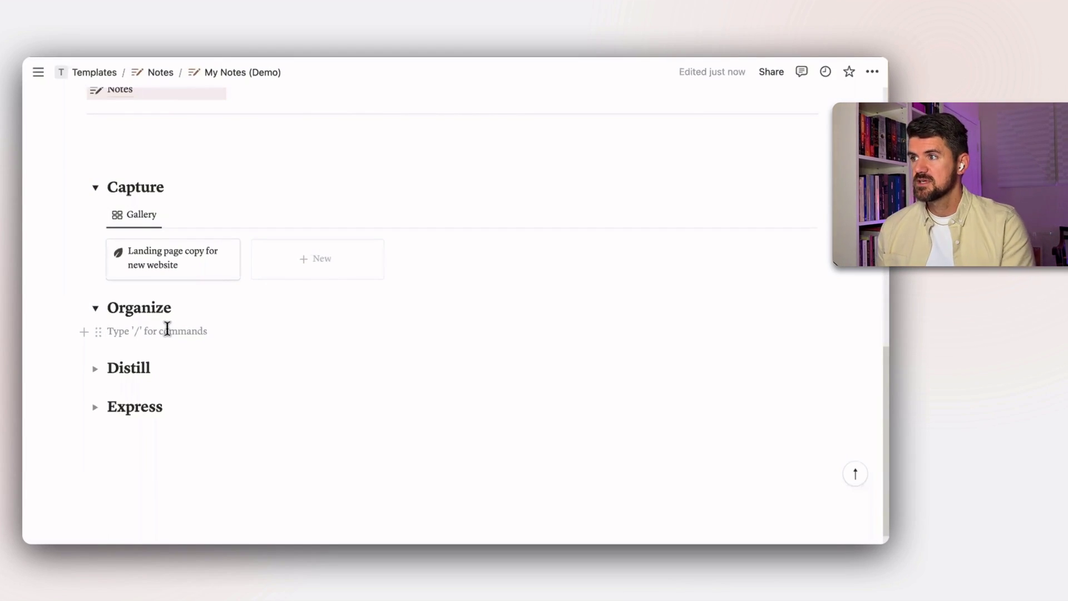
key(Return)
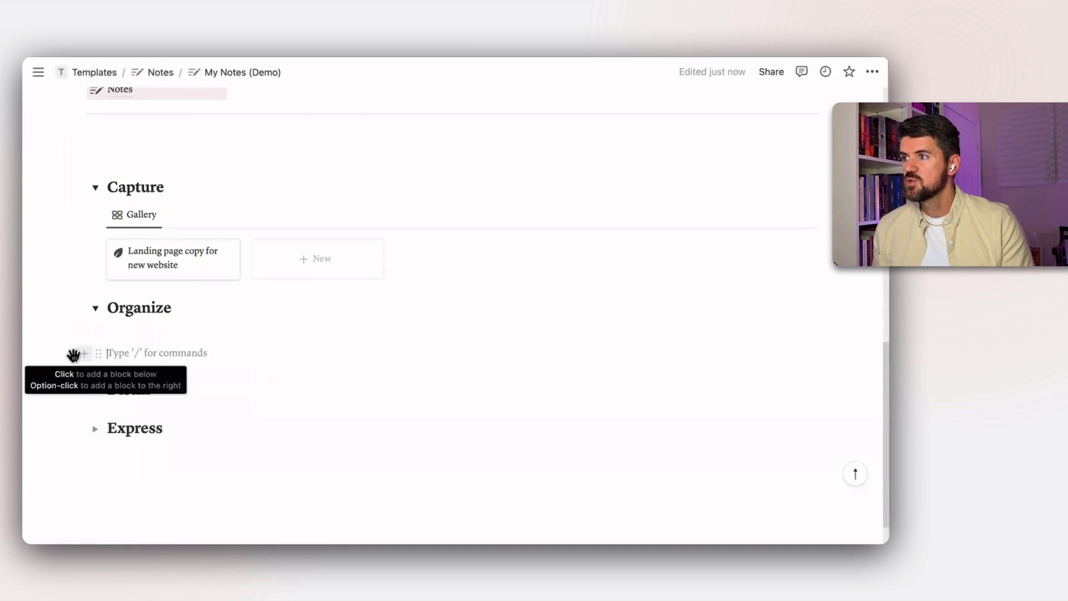
drag(138, 351, 150, 335)
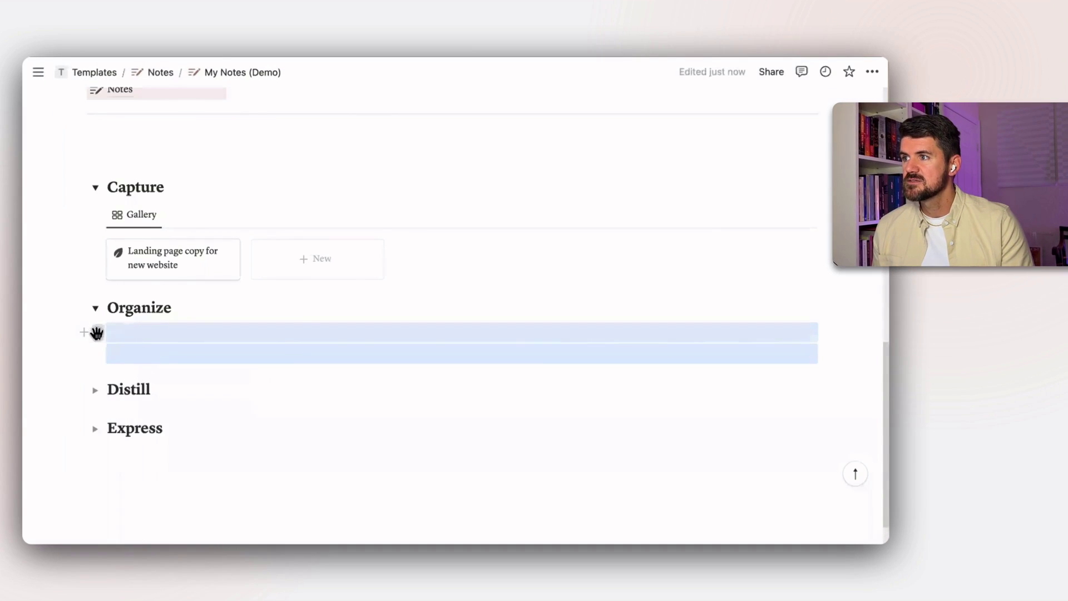
click(96, 332)
mouse_move(150, 303)
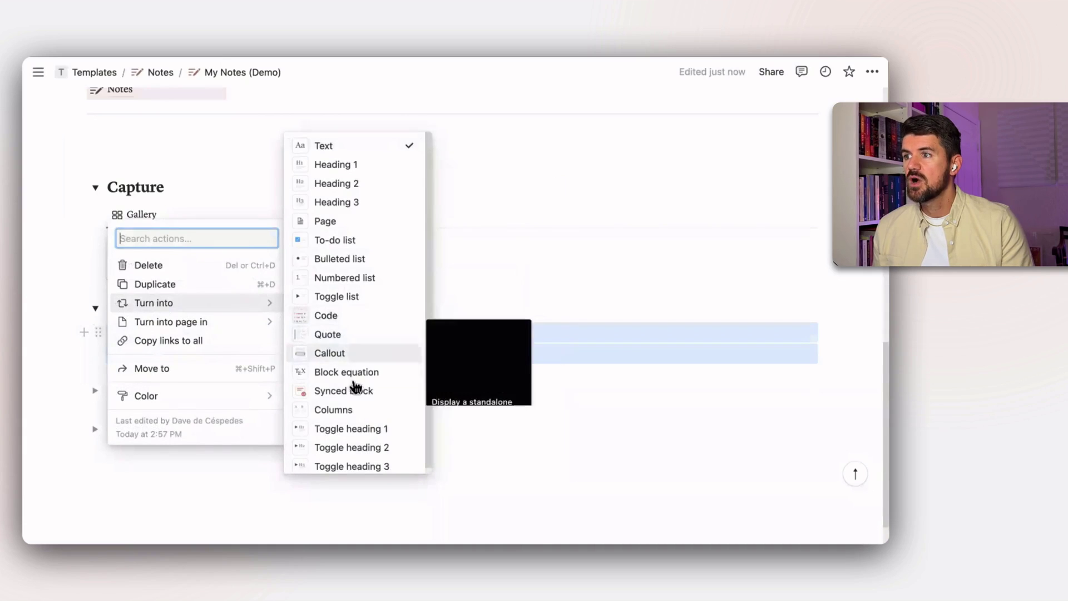
click(229, 329)
Step: Place a duplicate of the Capture gallery in the first column under Organize and narrow that column
click(99, 215)
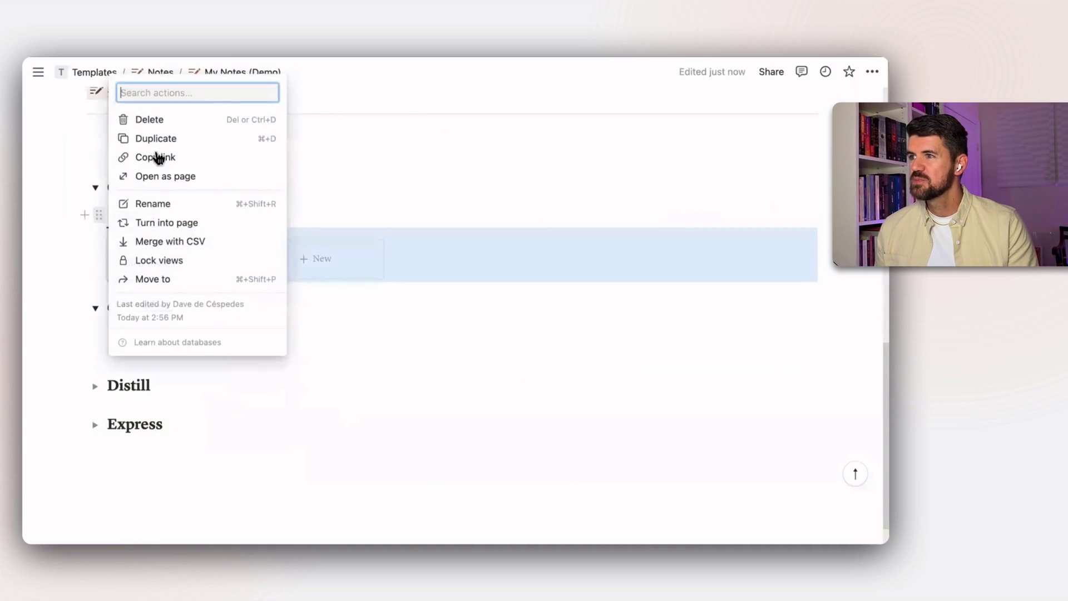
click(162, 139)
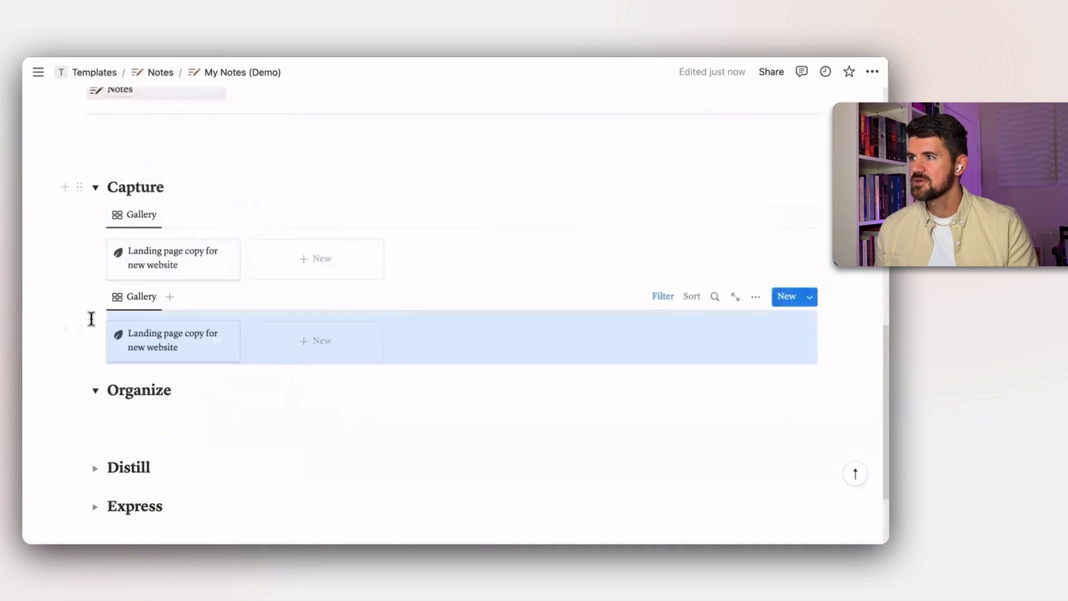
drag(79, 324, 133, 416)
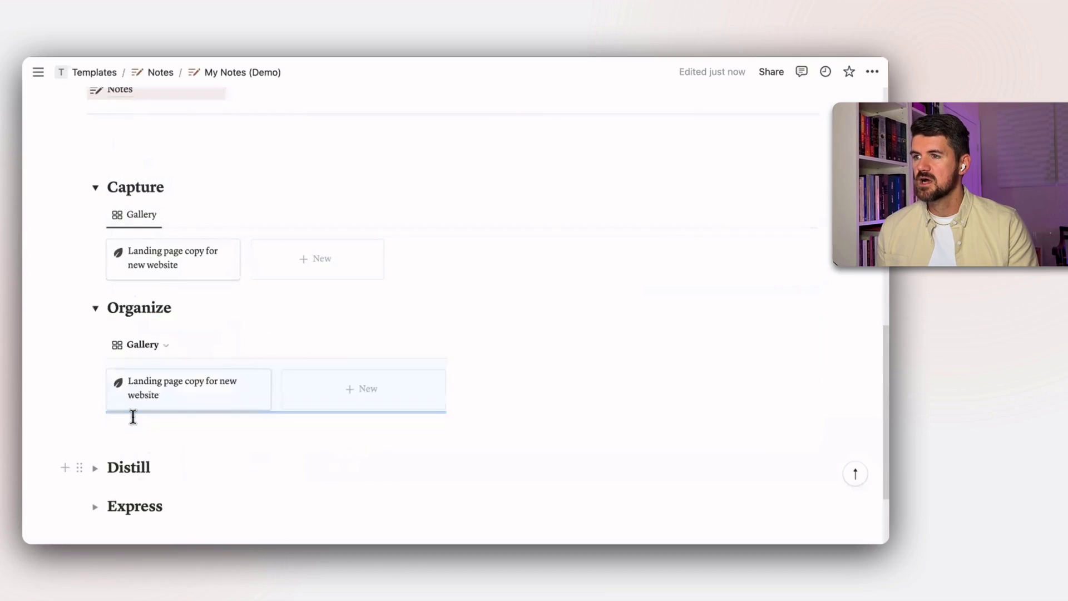
drag(455, 365, 305, 359)
Step: Switch the view under Organize to the List layout and open its filter settings for a check
click(306, 345)
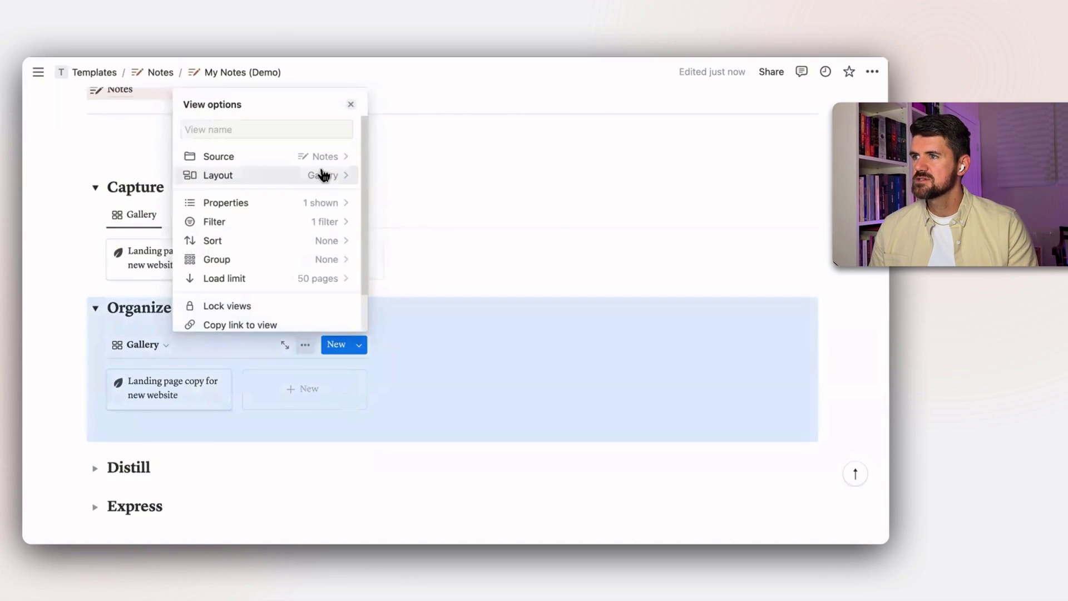
click(322, 176)
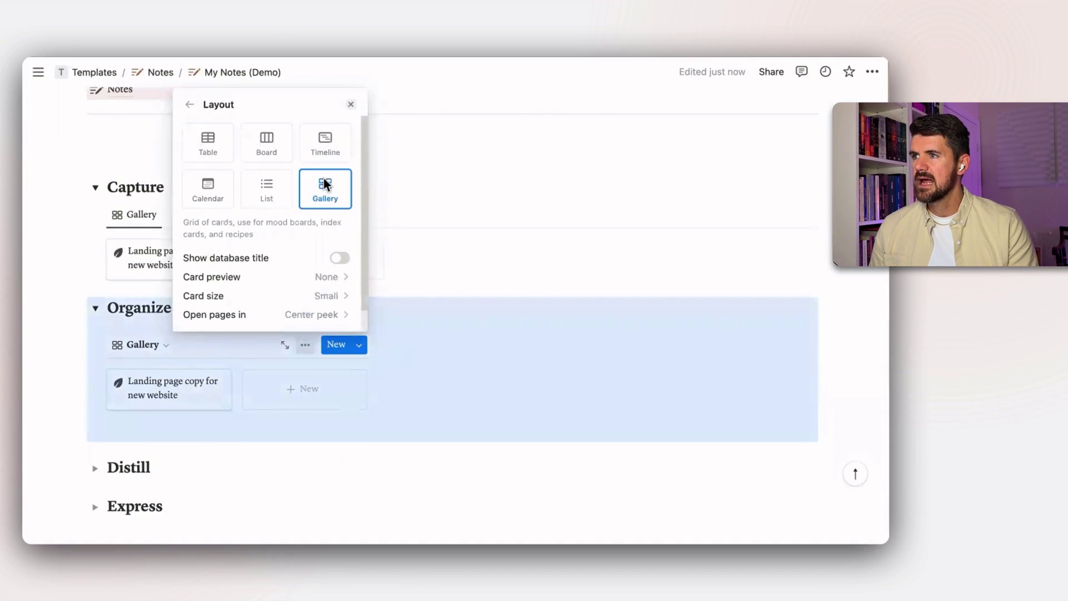
click(272, 192)
click(487, 303)
click(305, 345)
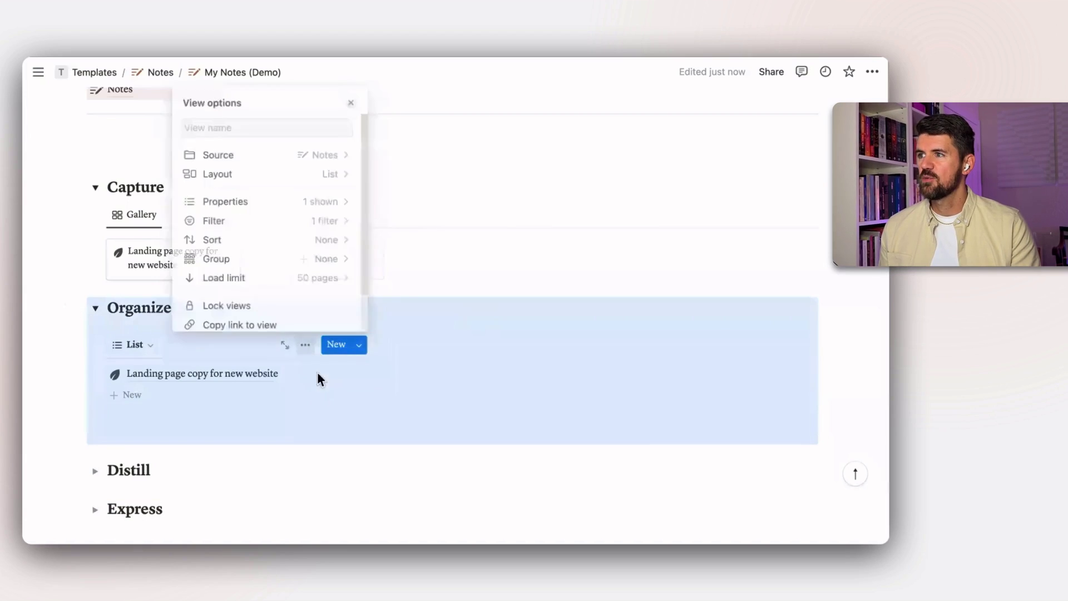
click(288, 223)
key(Escape)
click(525, 384)
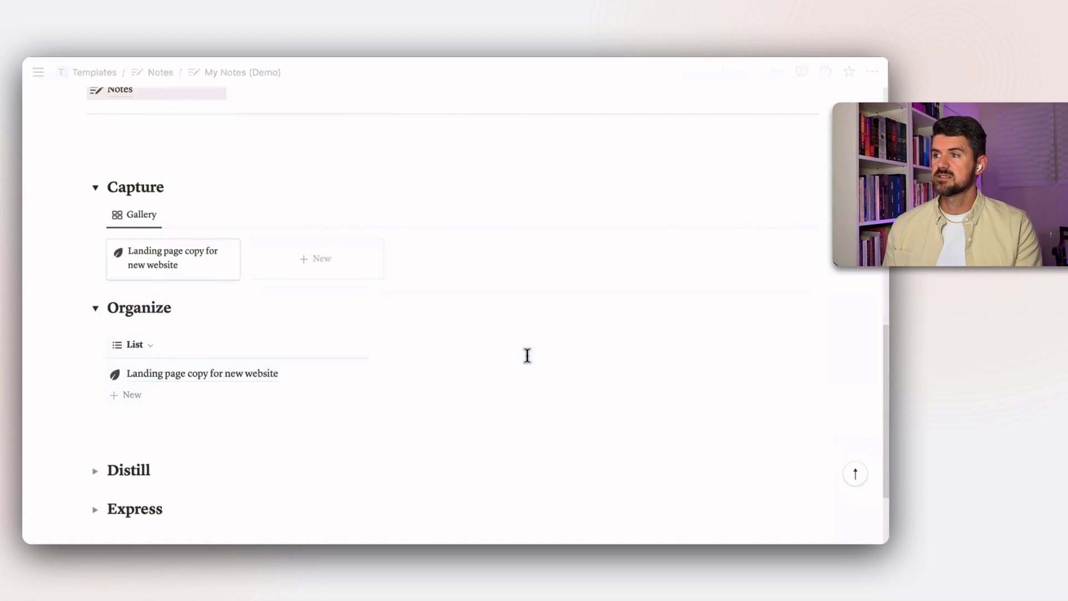
Step: Narrow the list column under Organize further and place the cursor in the empty second column
drag(374, 395, 316, 387)
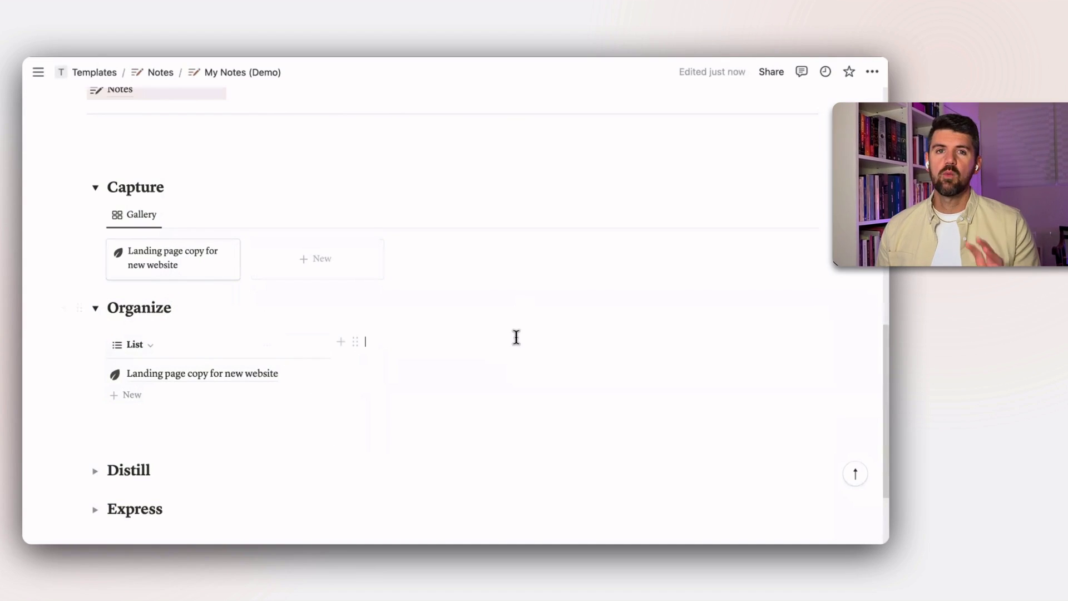
click(516, 338)
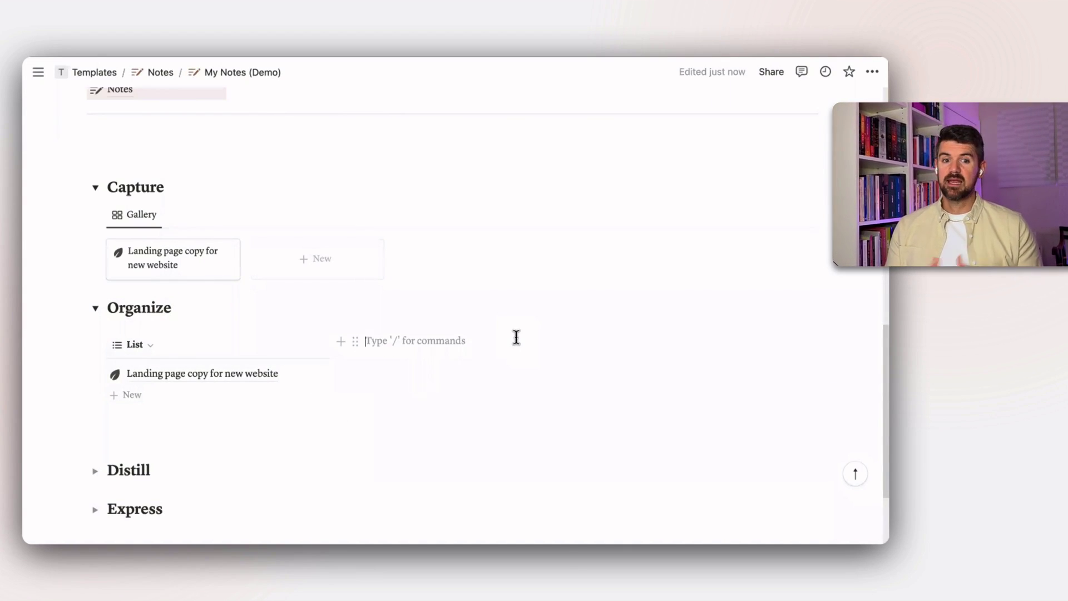
Step: Duplicate the main Notes list at the top of the page and move the copy into the empty second column under Organize
scroll(208, 289, up, 10)
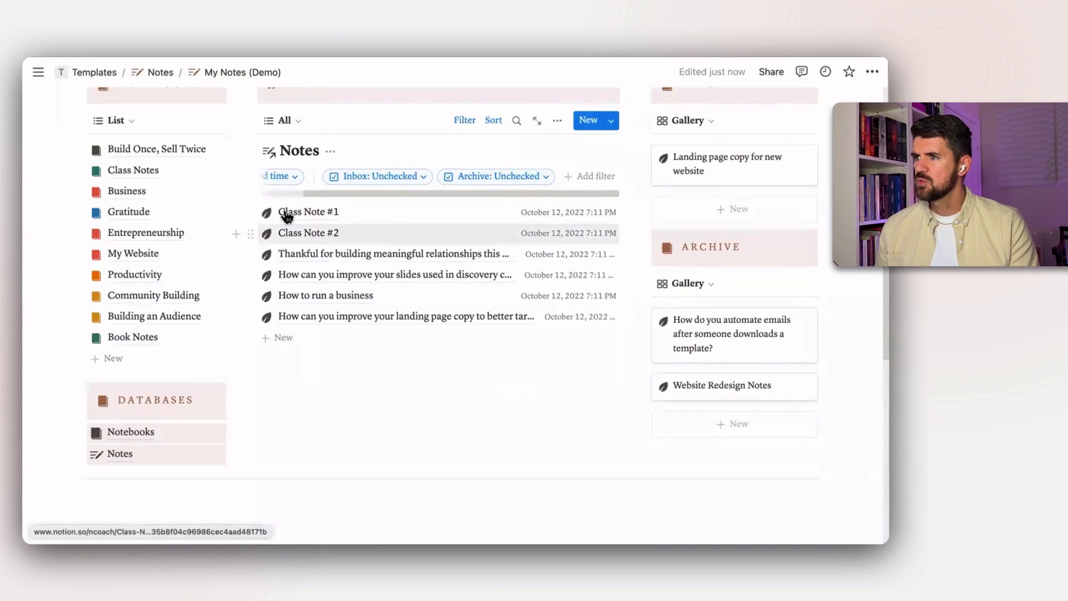
scroll(321, 271, up, 3)
scroll(323, 301, left, 1)
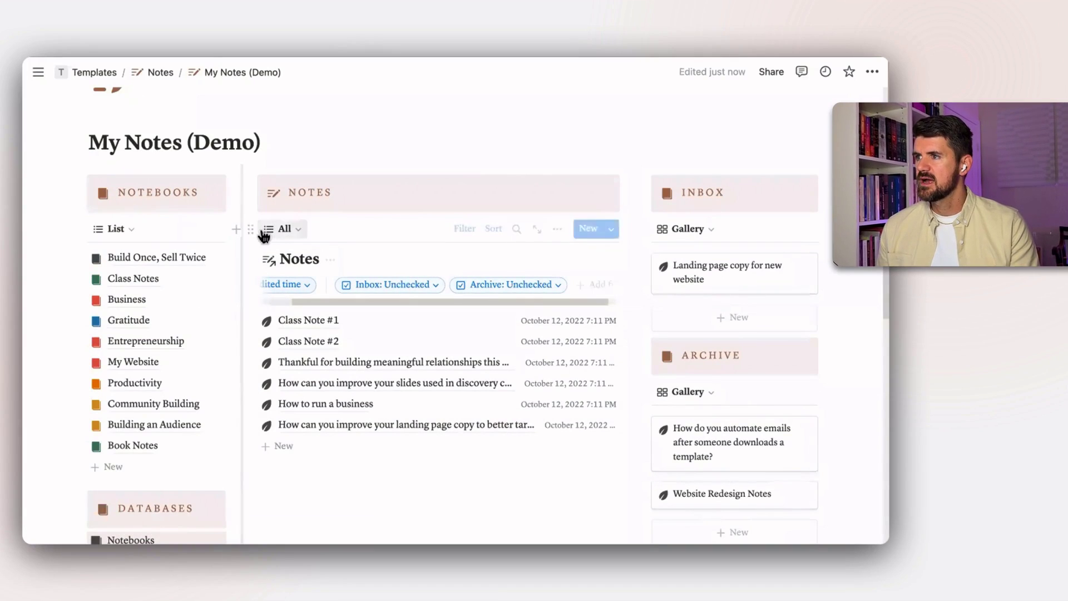
click(250, 228)
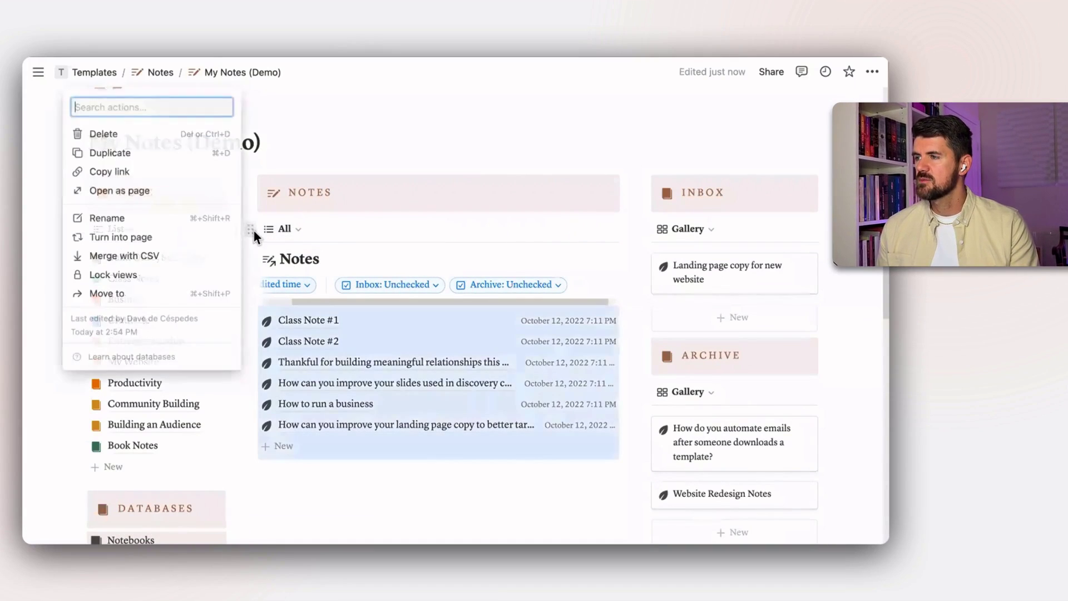
click(142, 154)
scroll(336, 337, down, 4)
scroll(281, 222, down, 2)
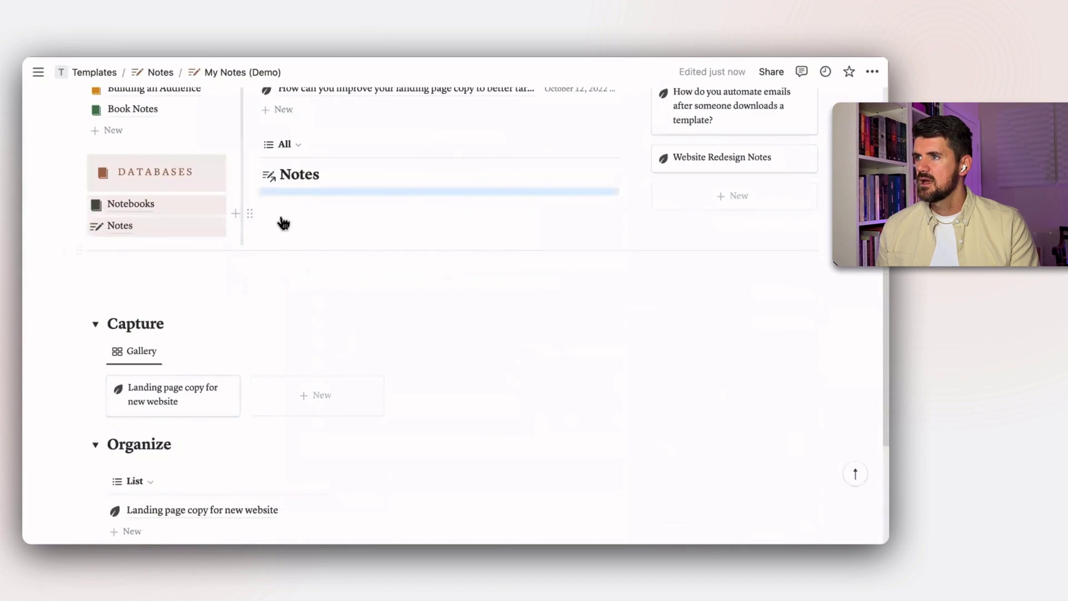
drag(253, 148, 490, 396)
scroll(408, 340, down, 4)
click(844, 401)
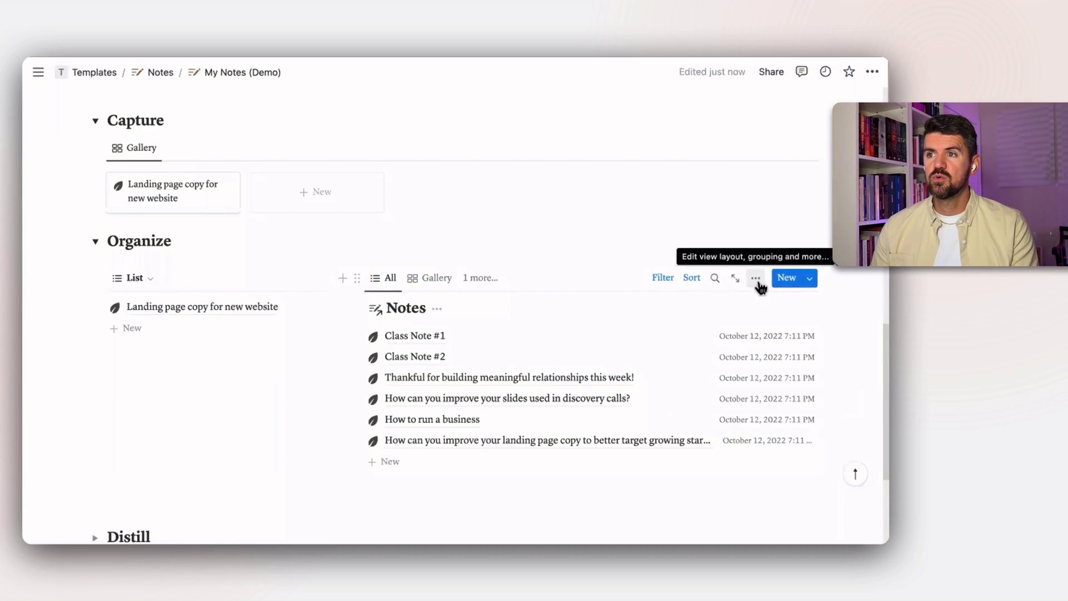
Step: Group the Notes list under Organize by Notebooks and hide the No Notebooks group
click(756, 279)
click(786, 289)
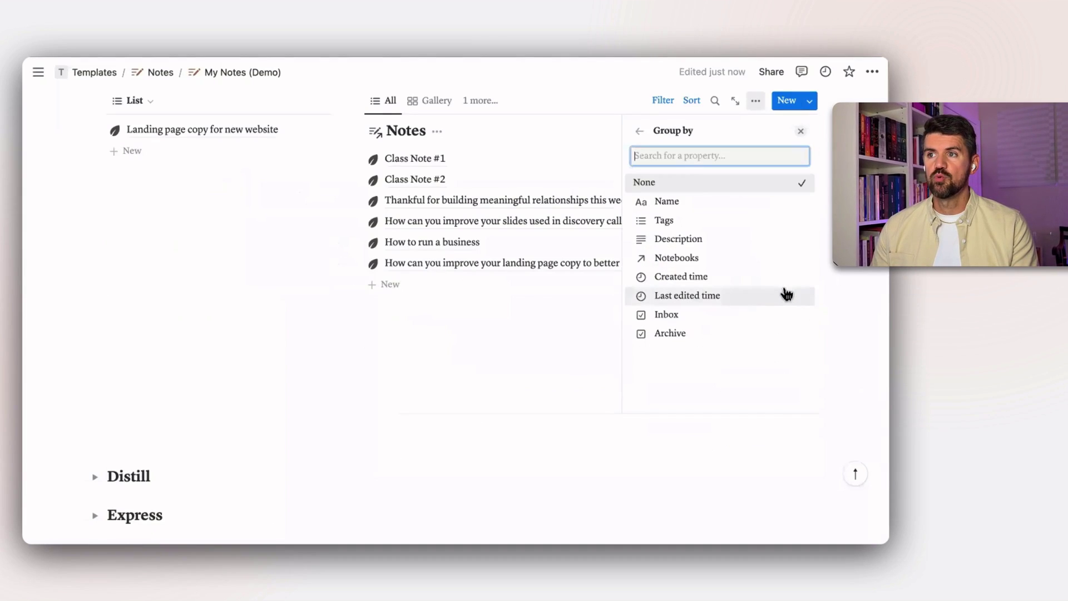
click(695, 266)
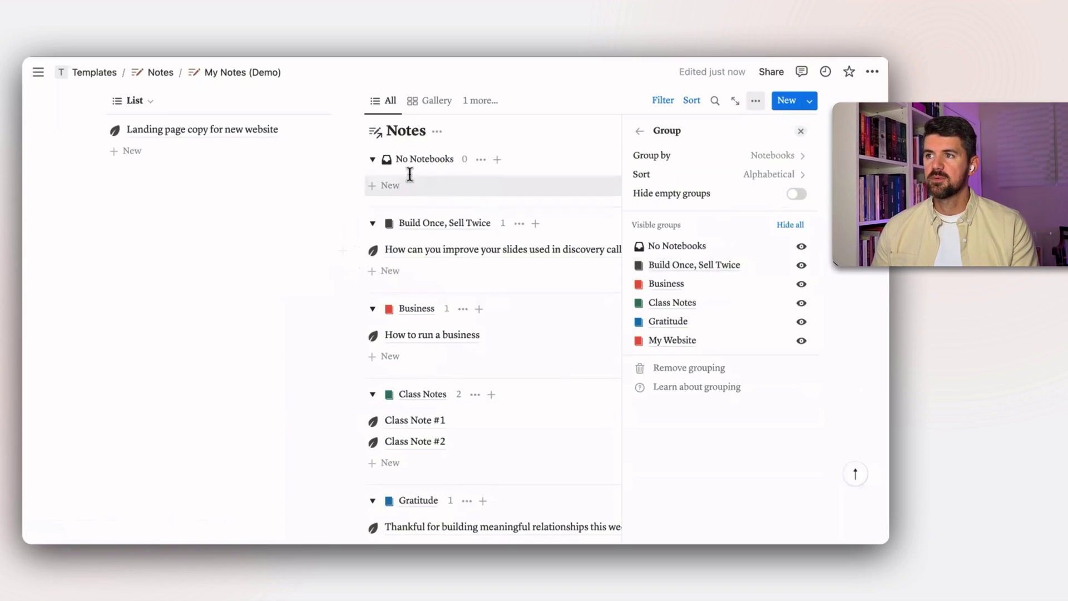
click(481, 159)
click(473, 183)
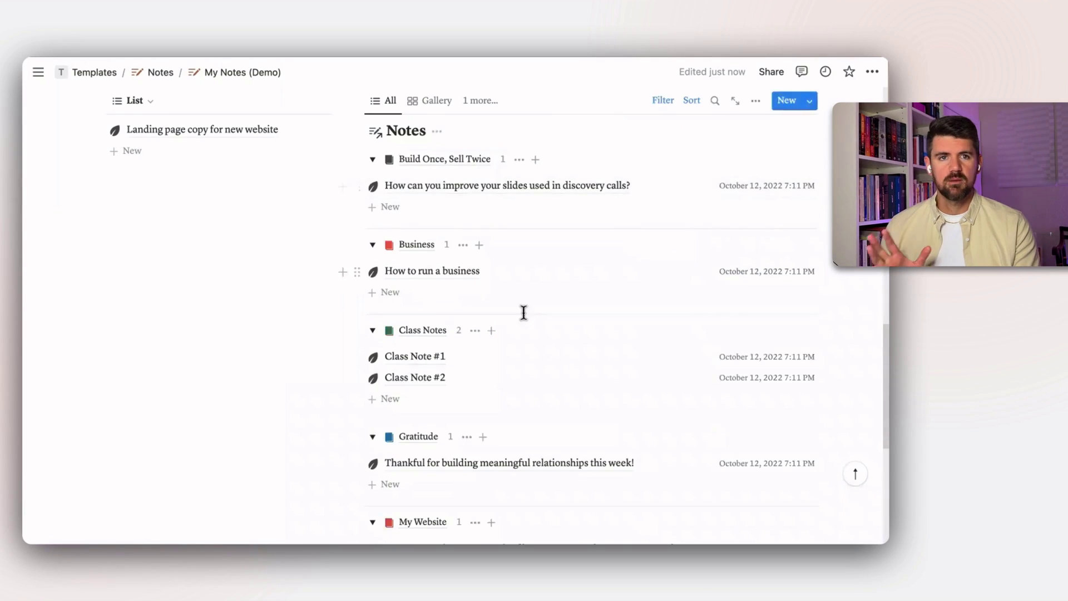
Step: Collapse the Build Once, Sell Twice, Business, Class Notes and Gratitude groups in the Notes list under Organize
scroll(520, 341, up, 1)
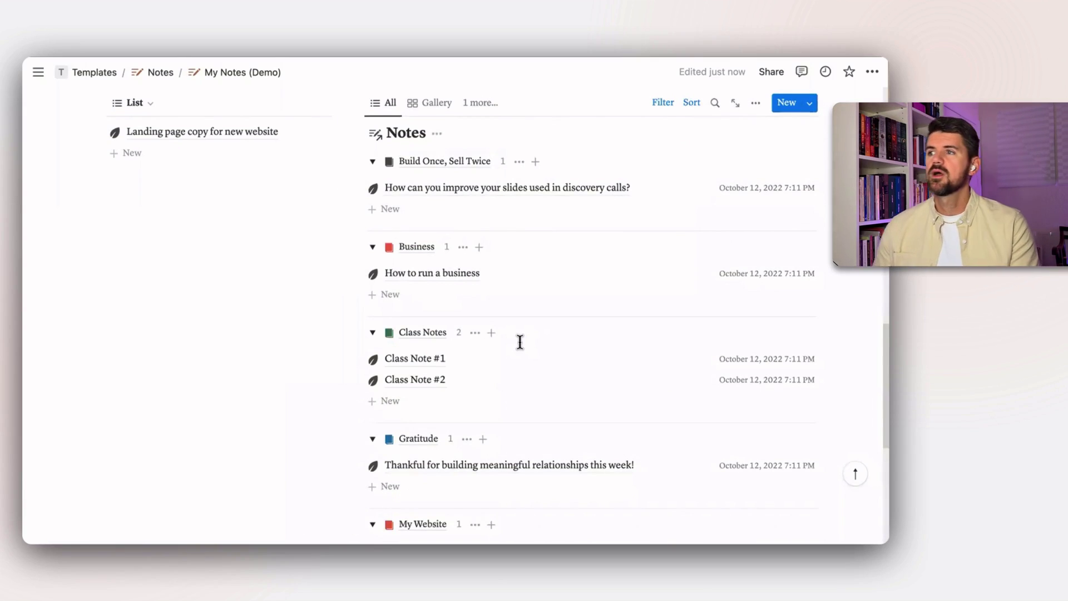
scroll(431, 247, up, 1)
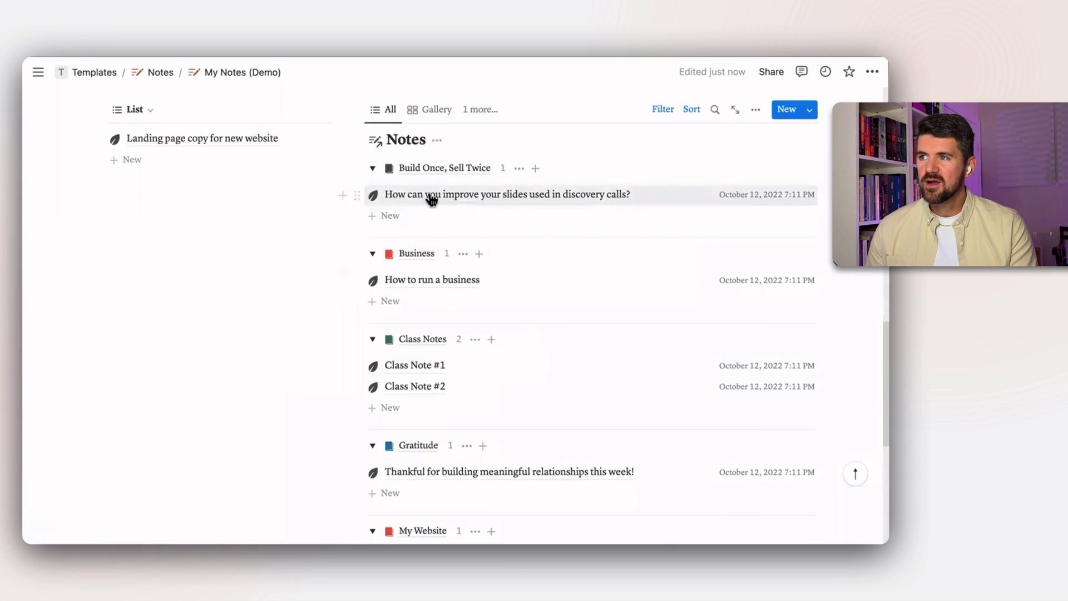
click(372, 169)
click(372, 204)
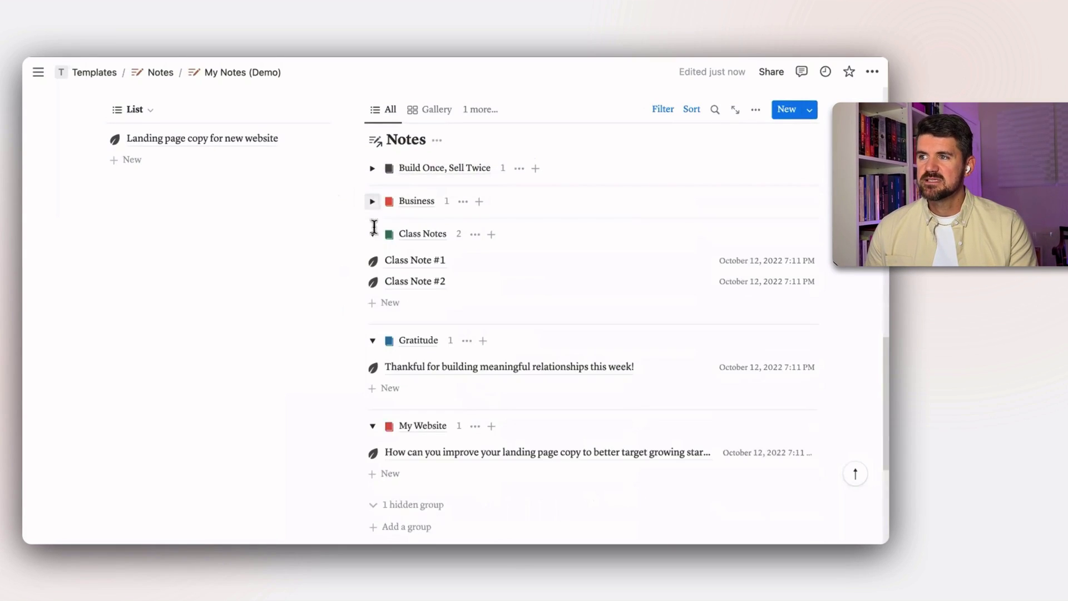
click(372, 234)
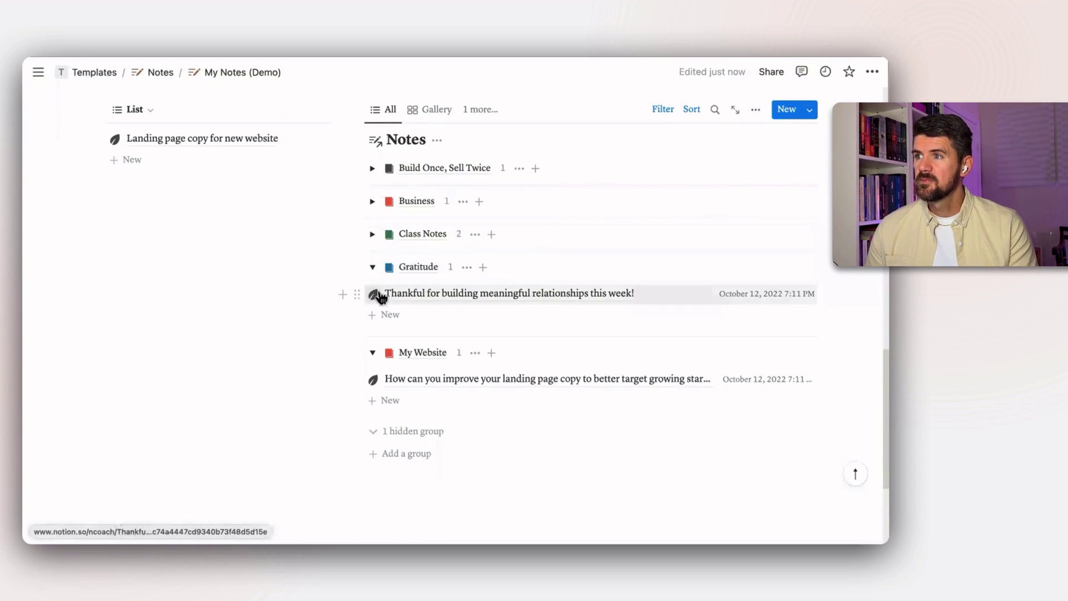
click(372, 268)
scroll(222, 159, up, 1)
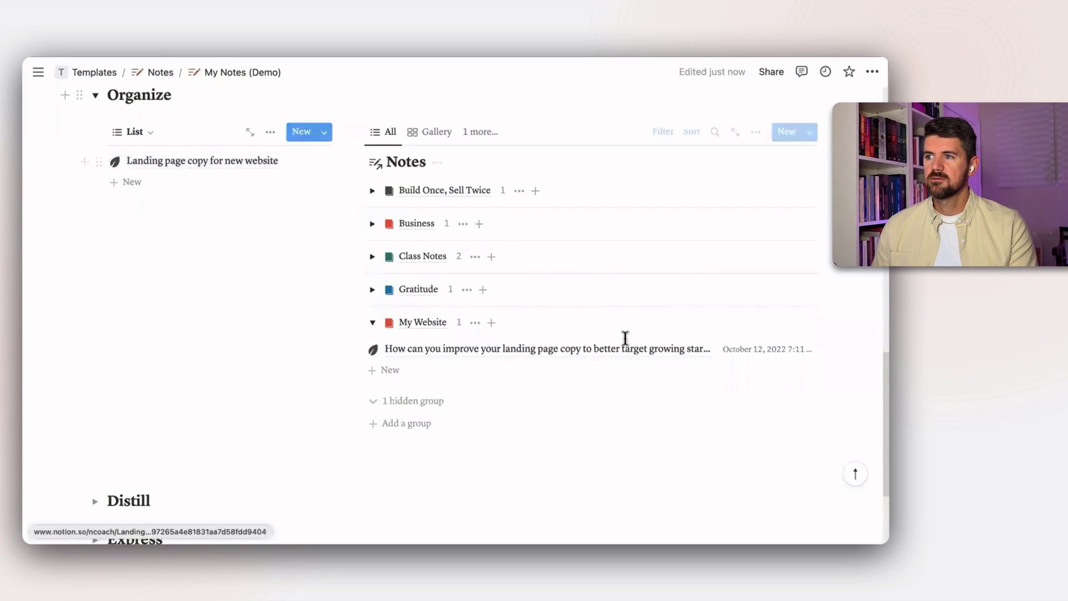
Step: Move the note "Landing page copy for new website" into the My Website group, removing the view's sort, and hide the filter bar
click(662, 133)
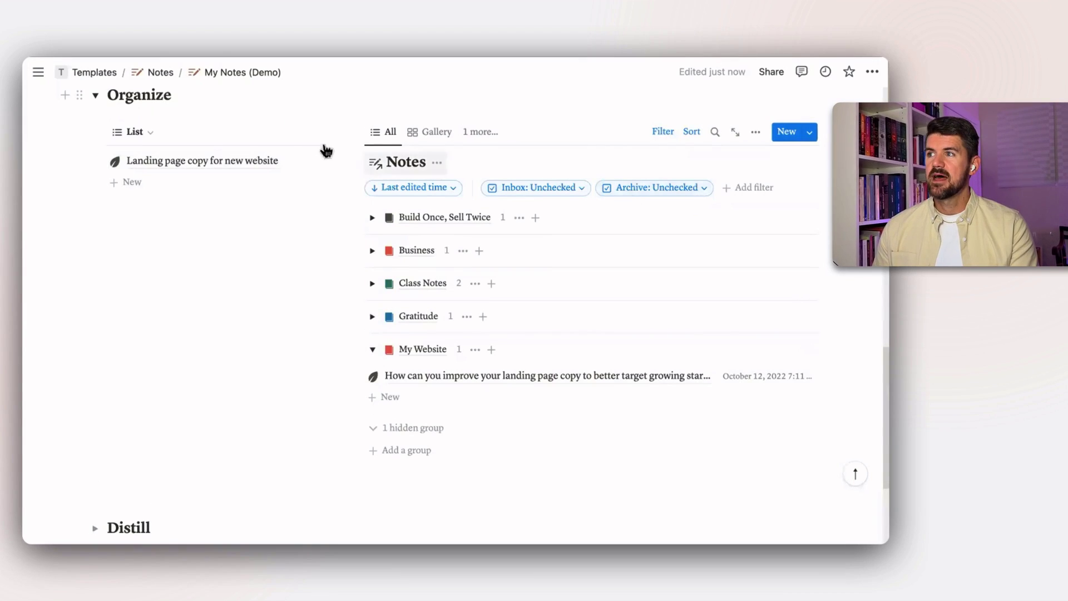
drag(153, 177, 439, 366)
click(469, 318)
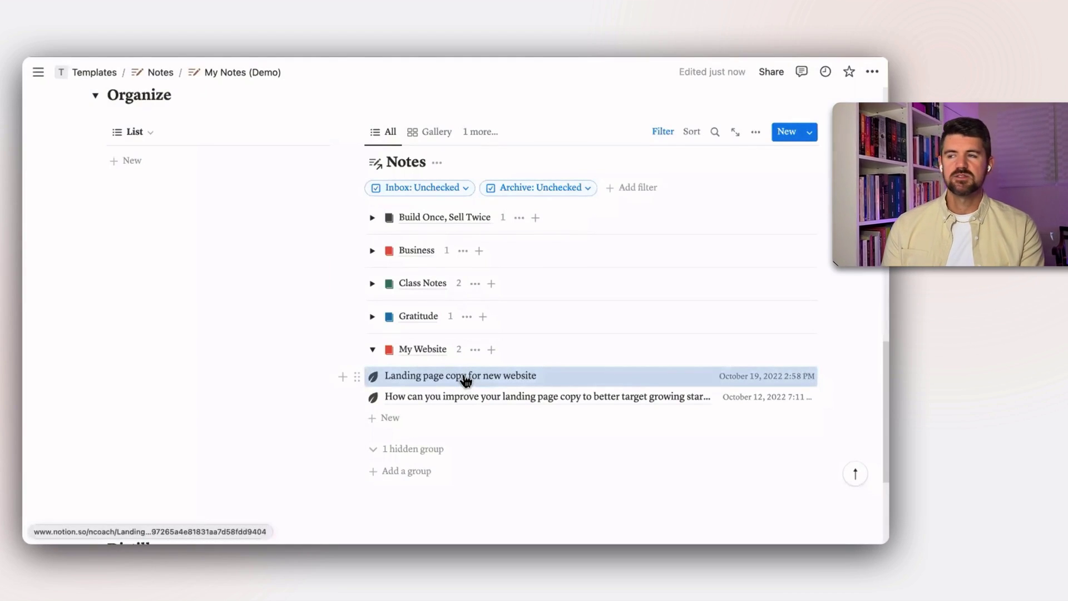
scroll(317, 369, up, 3)
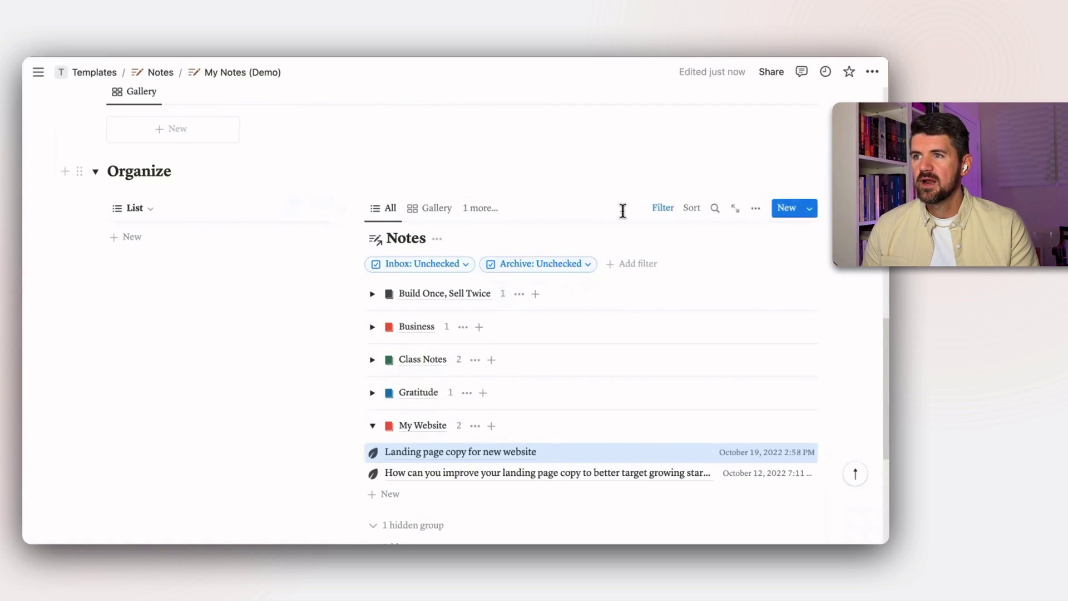
click(665, 209)
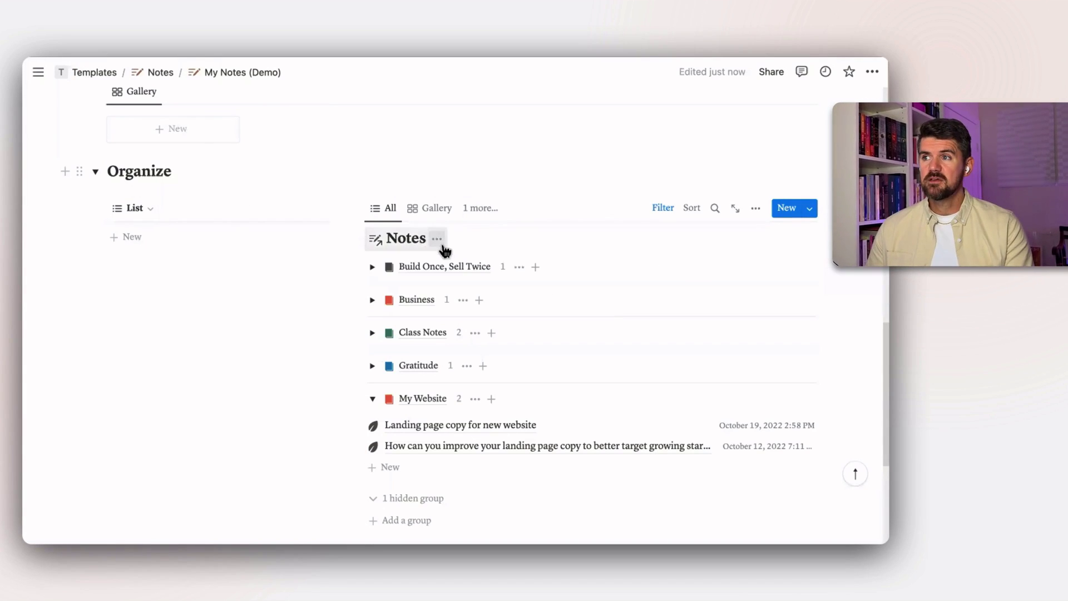
Step: Check the main Notes list for the moved note, and collapse the My Website group and the Organize toggle
scroll(432, 333, up, 10)
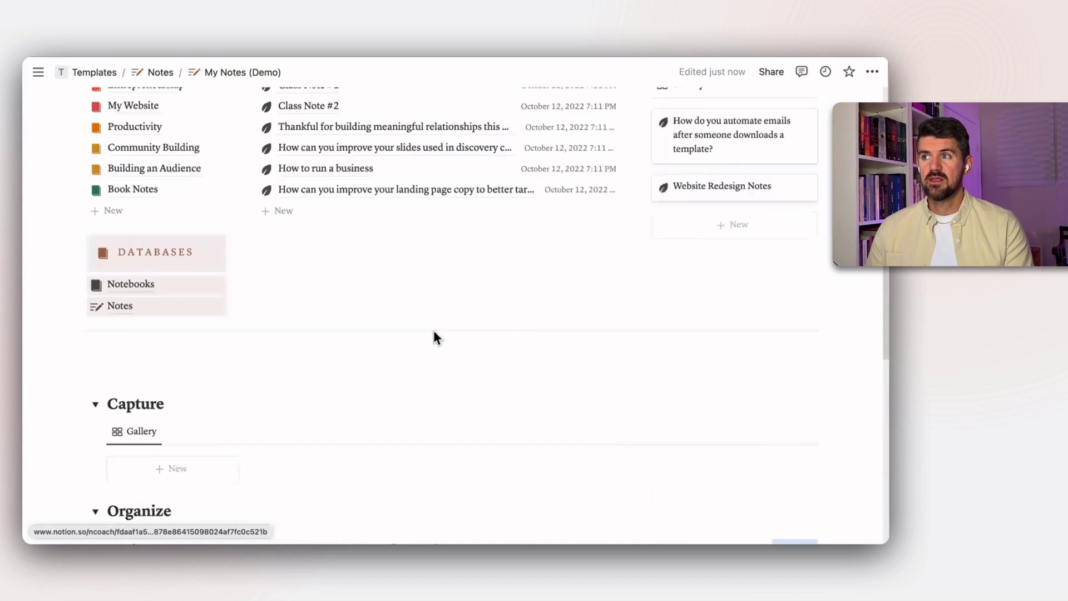
scroll(556, 390, up, 2)
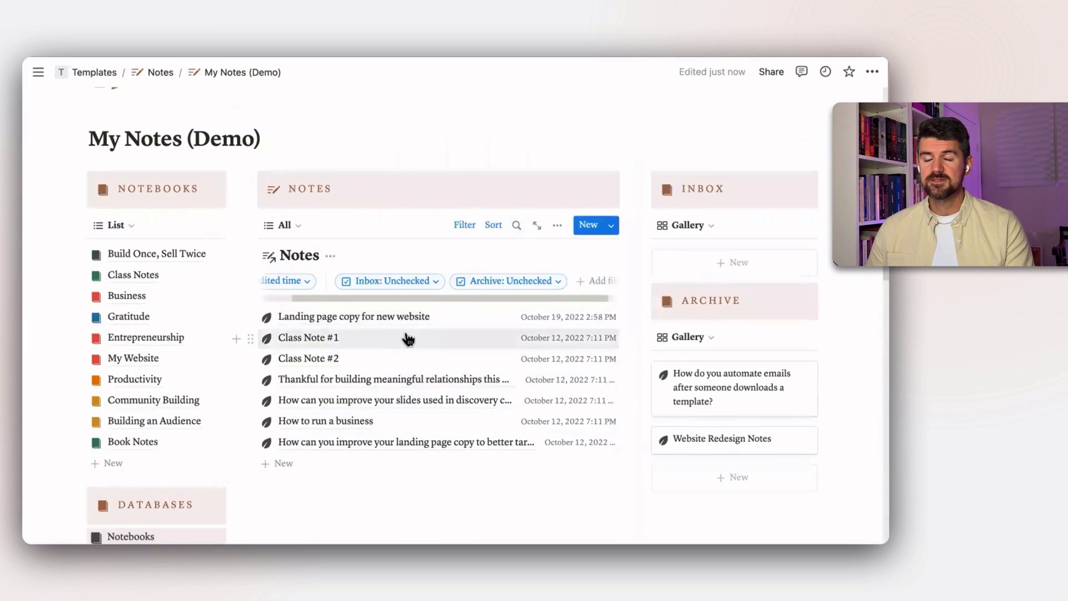
scroll(428, 361, down, 15)
scroll(444, 377, down, 3)
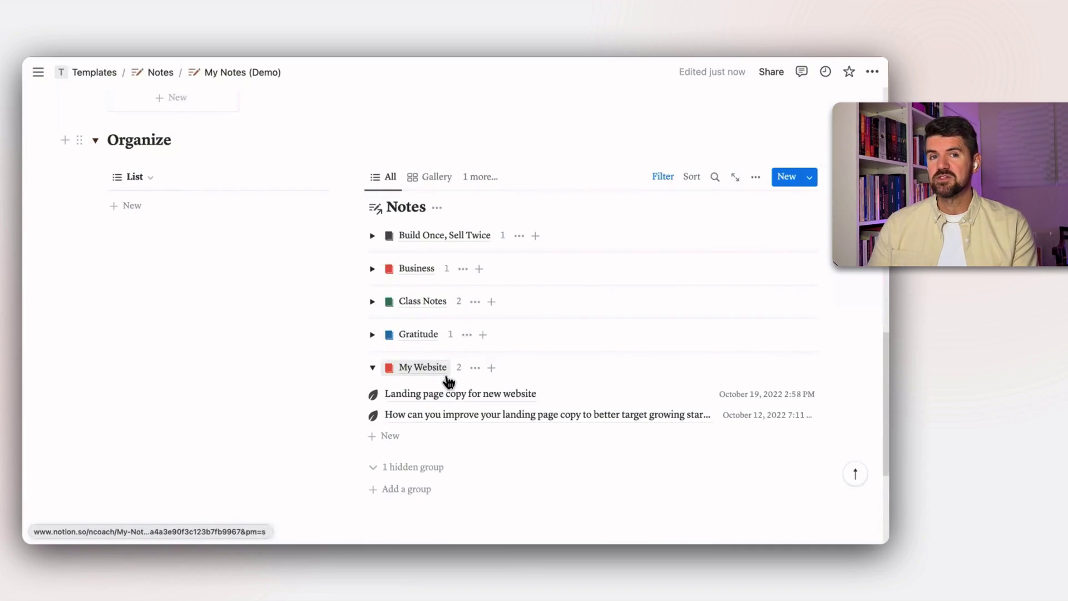
click(372, 367)
click(96, 164)
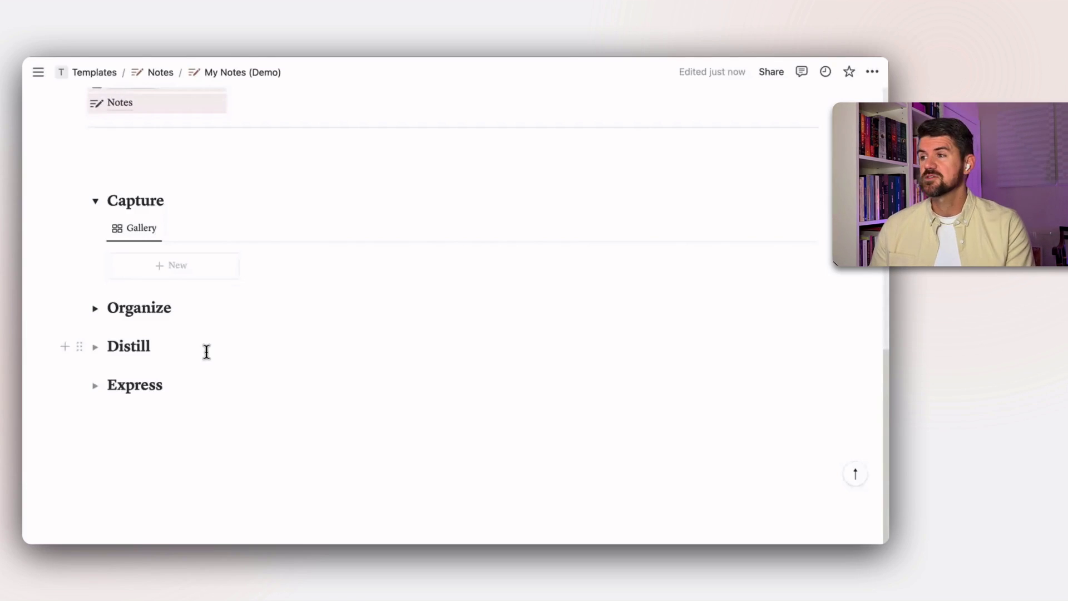
Step: Expand the Distill and Organize toggles and place a duplicate of the grouped Notes list from Organize inside Distill
click(95, 347)
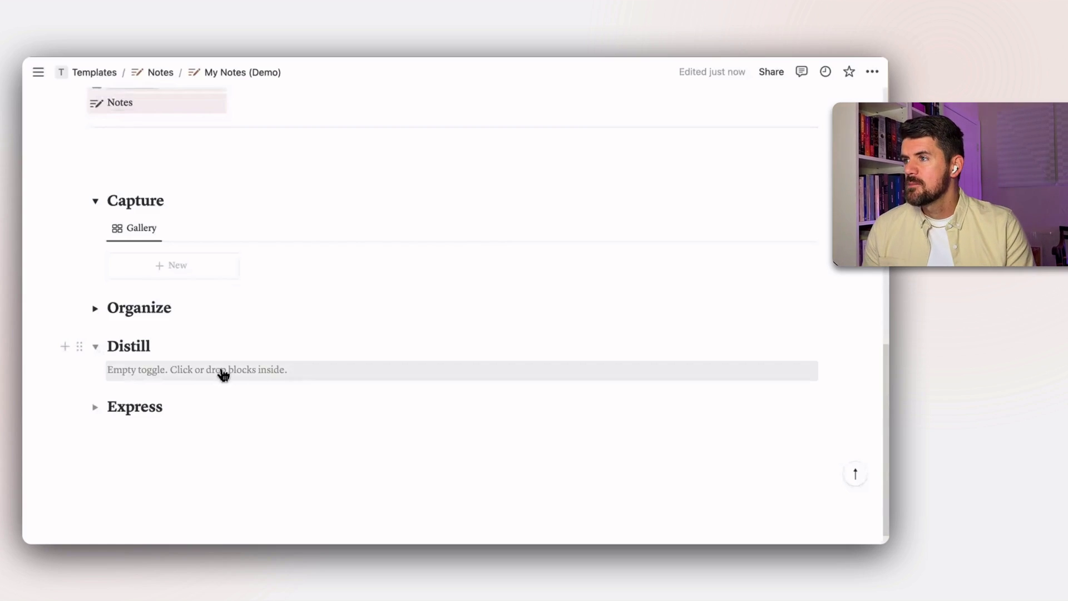
click(95, 308)
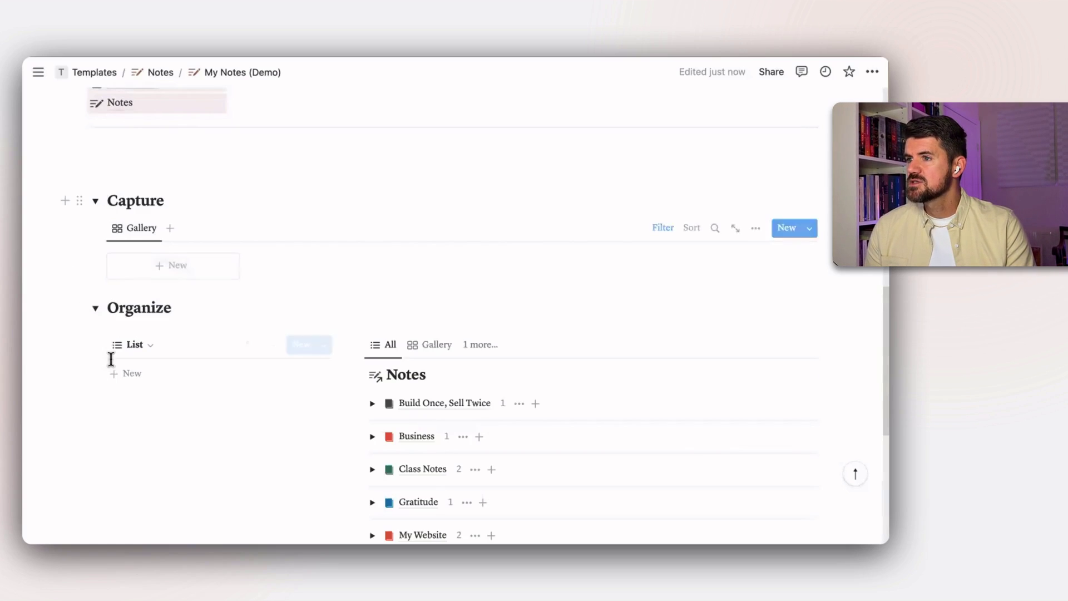
click(95, 307)
click(96, 287)
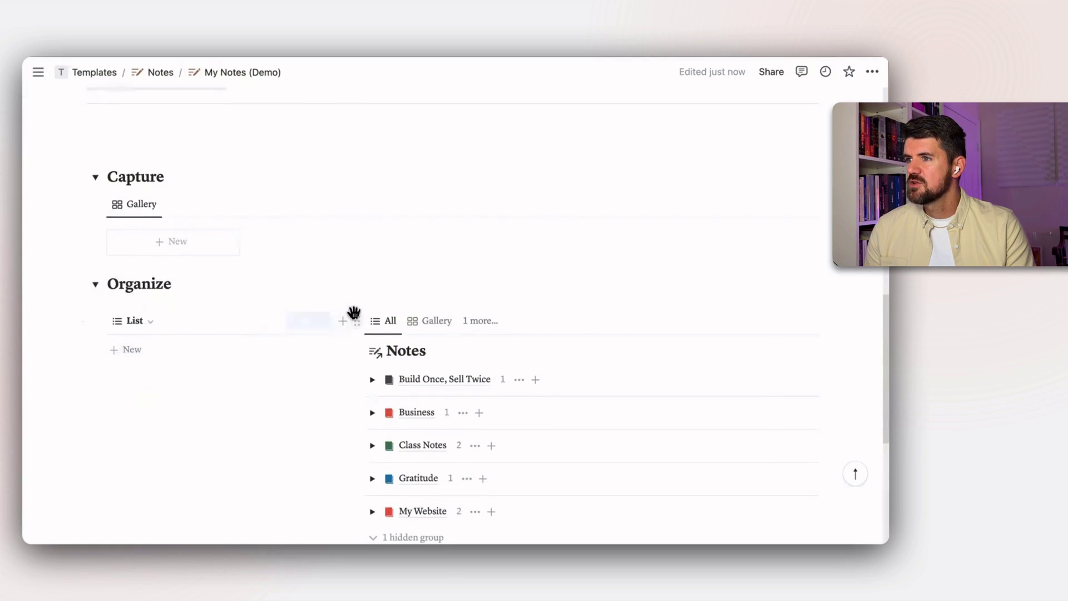
click(356, 322)
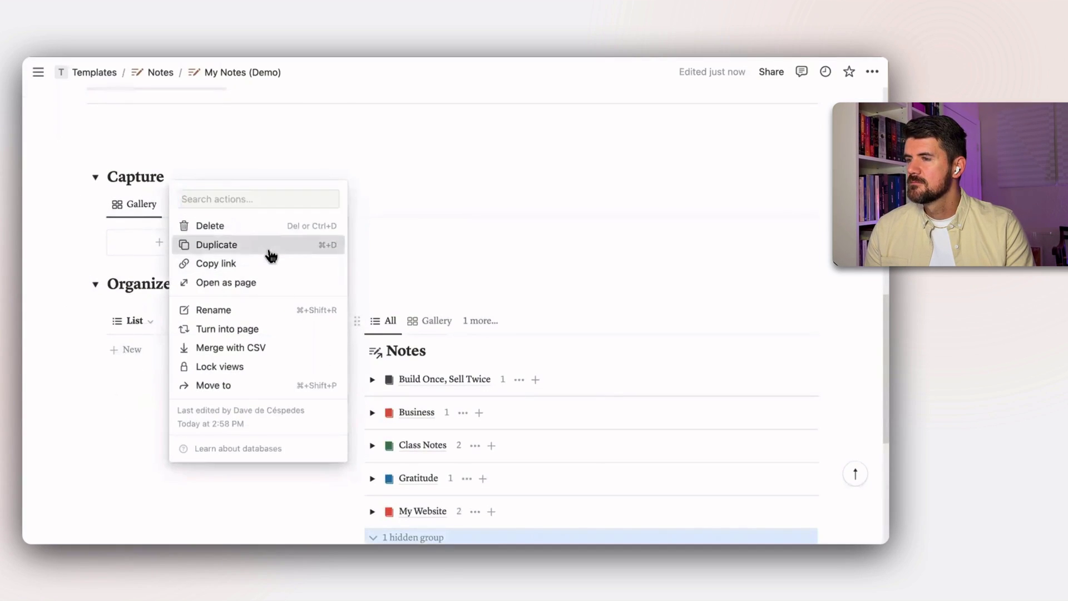
click(271, 245)
scroll(405, 341, down, 10)
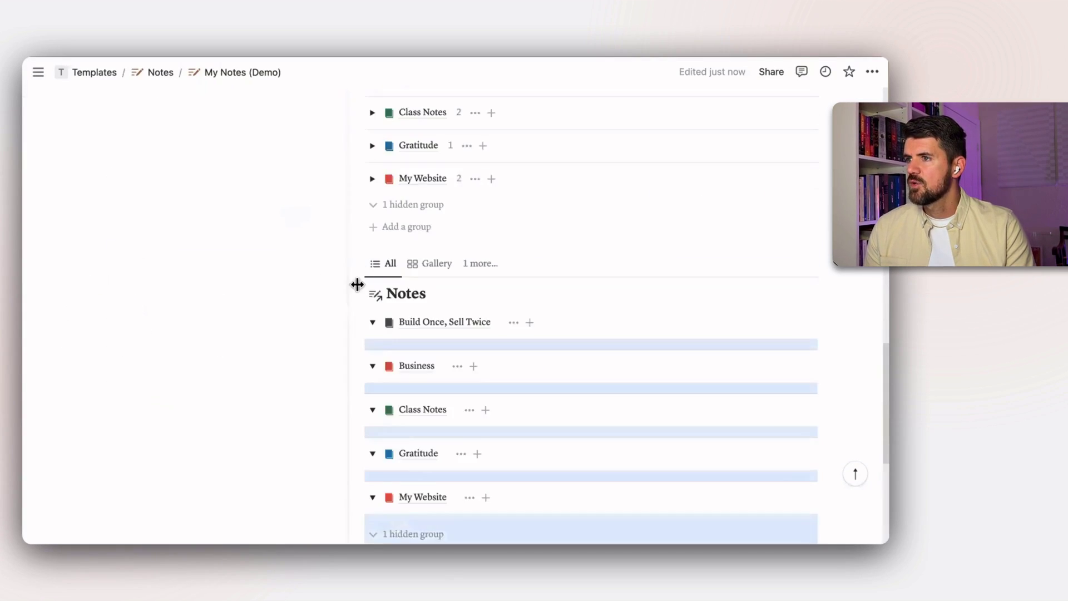
drag(301, 309, 256, 333)
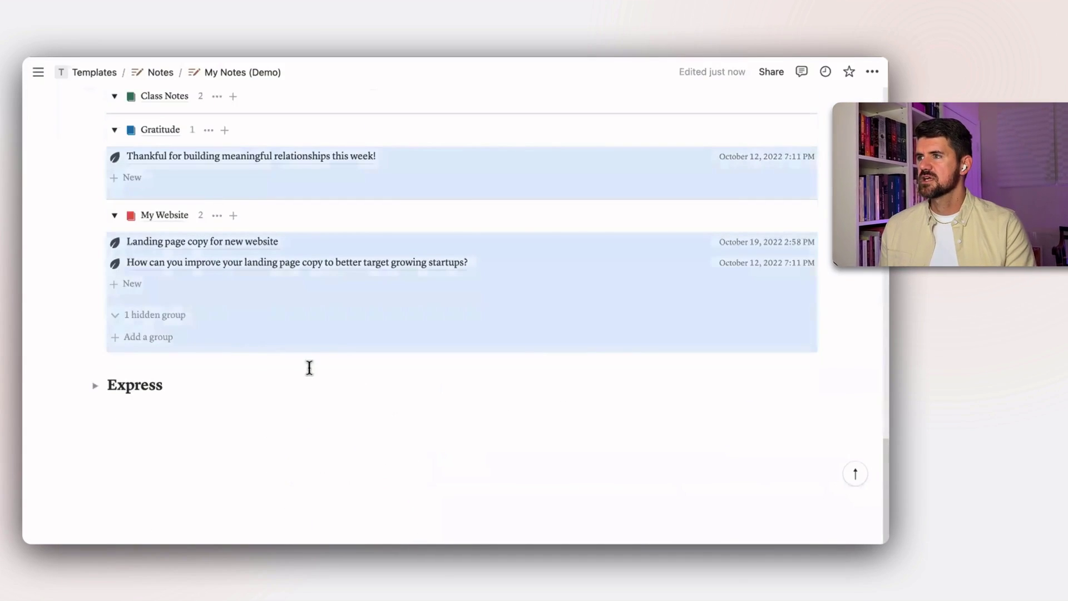
Step: Hide the database title of the Notes view under Distill
scroll(243, 289, up, 5)
scroll(243, 283, up, 2)
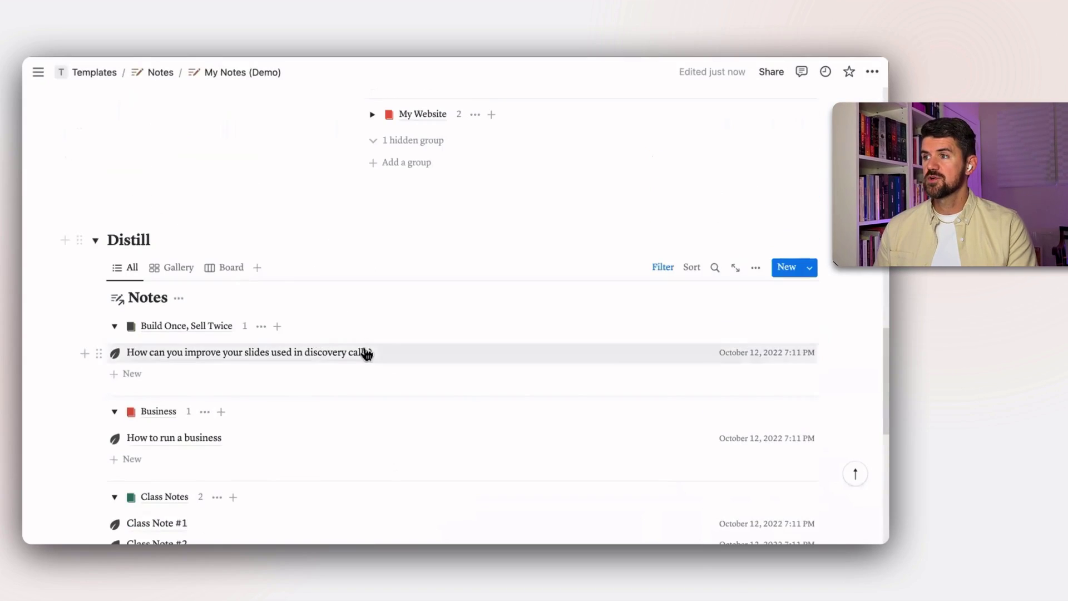
click(179, 300)
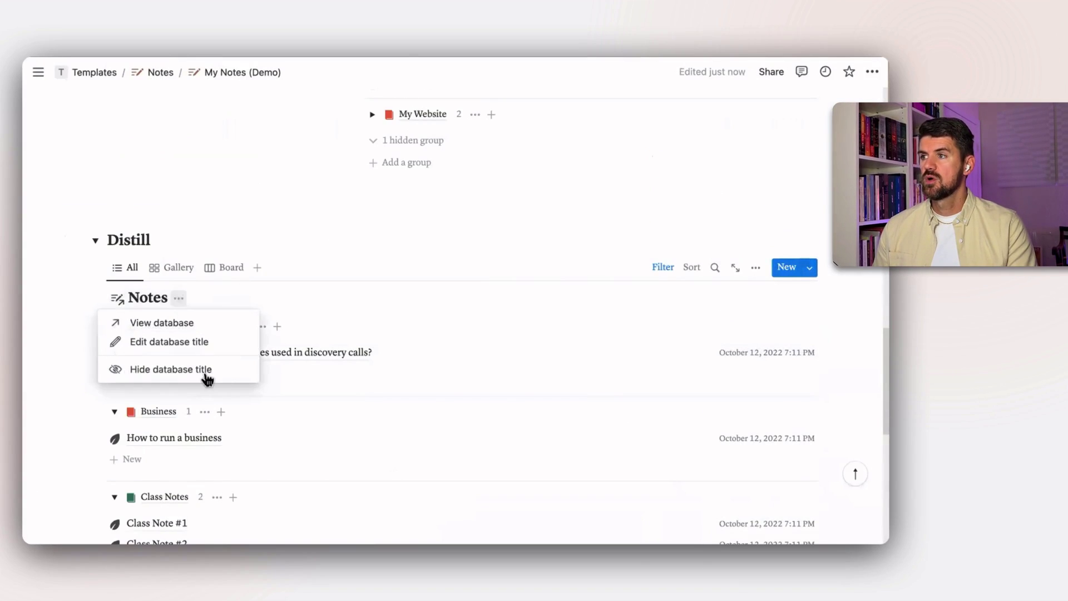
click(214, 372)
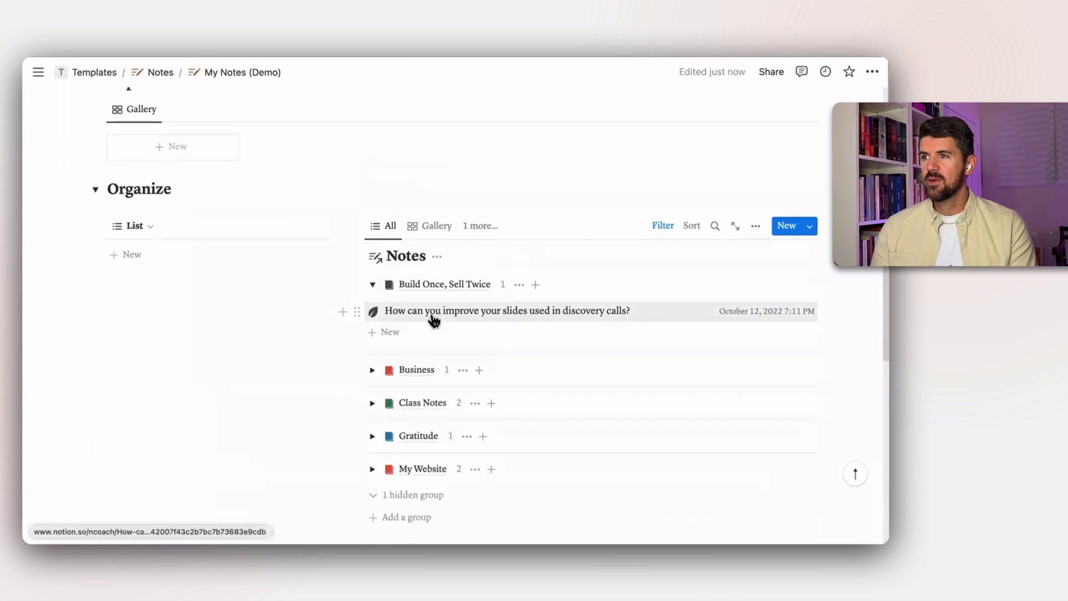
Step: Create the tags Capture, Organize, Distill and Express on the note "How can you improve your slides used in discovery calls?"
click(434, 317)
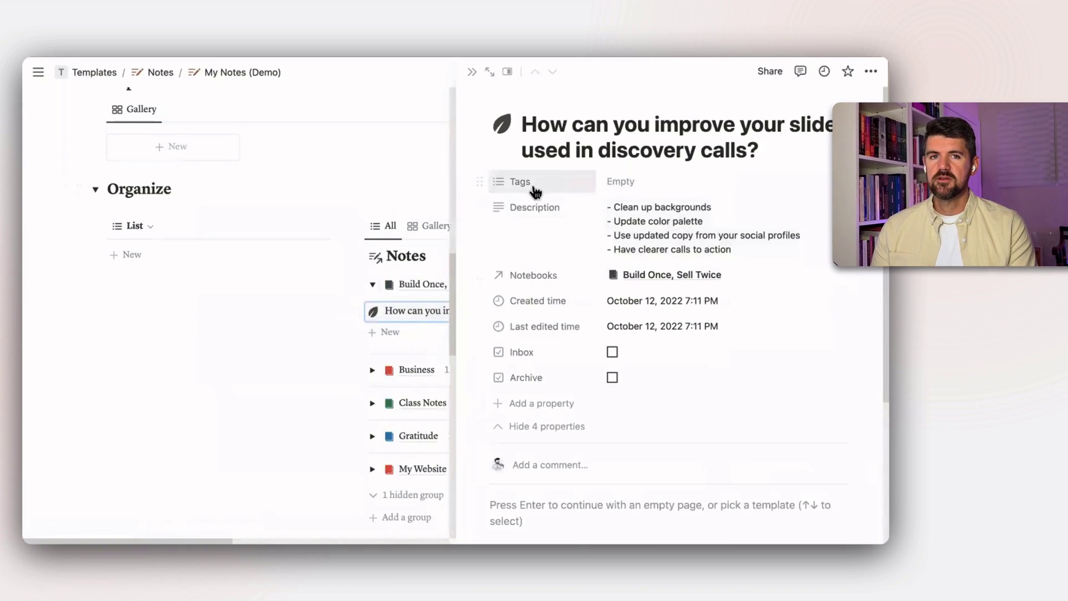
click(648, 189)
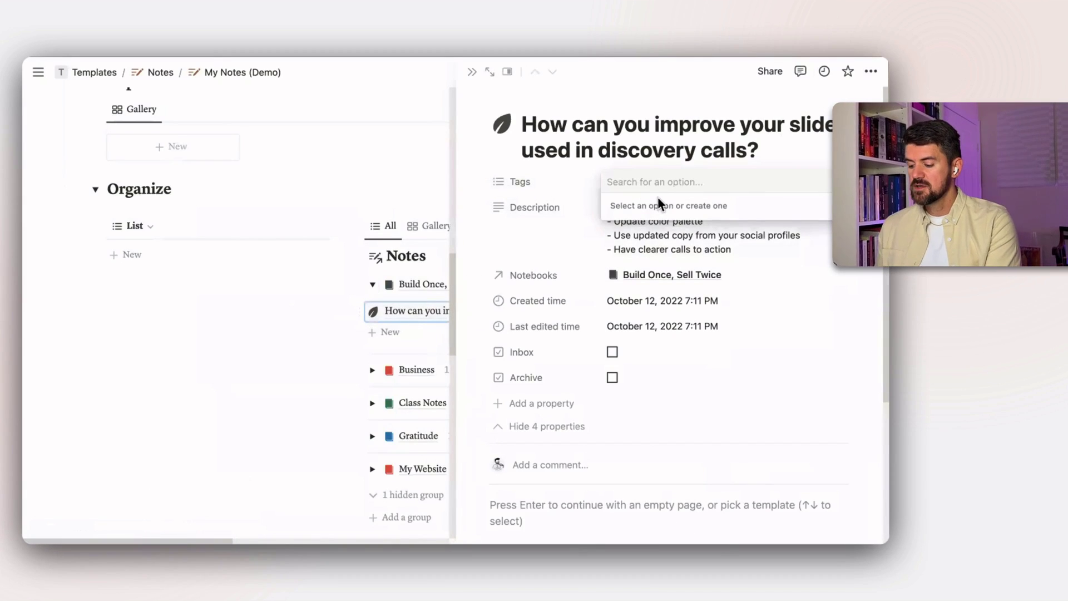
text(Capture)
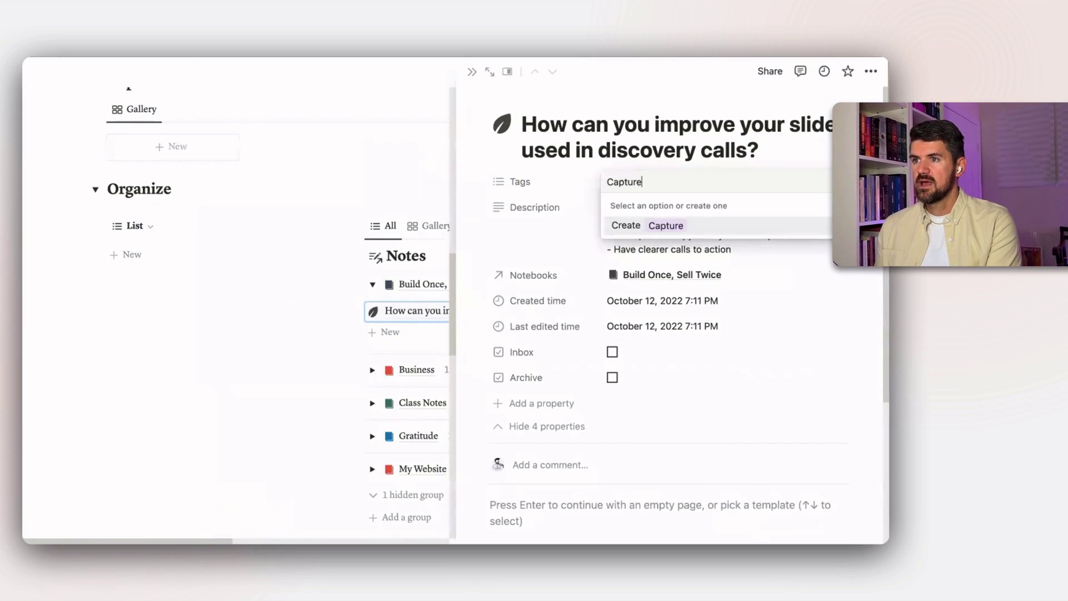
key(Return)
text(Org)
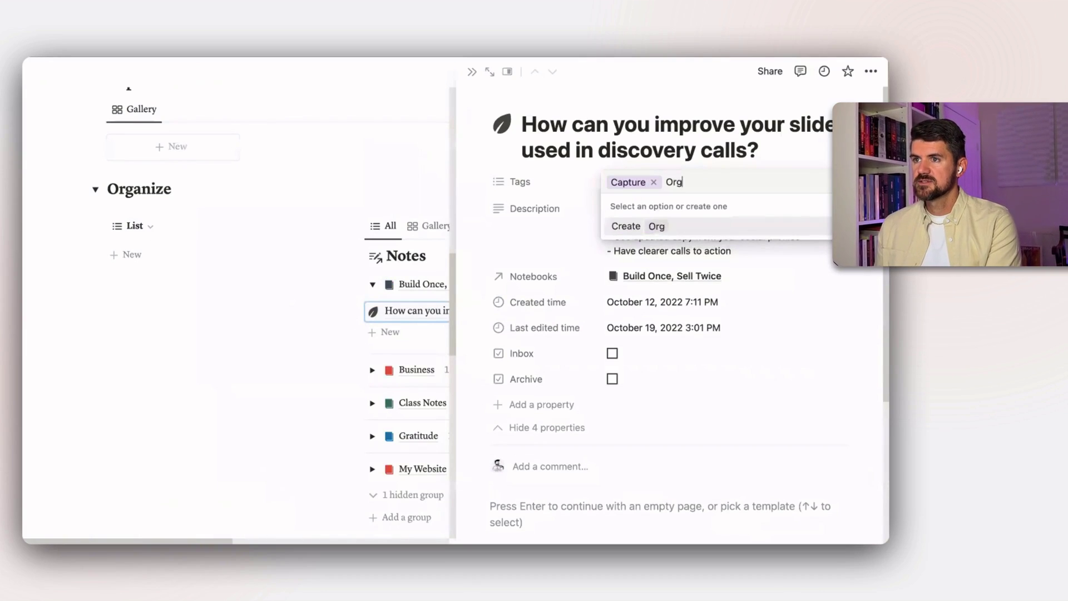
text(anize)
key(Return)
text(Distill)
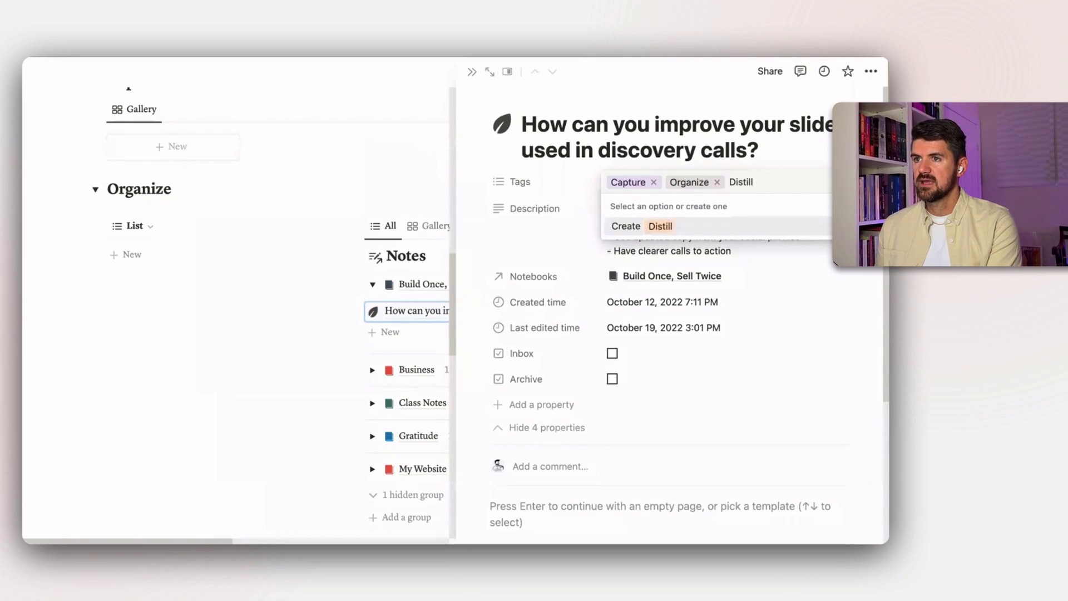
key(Return)
text(Ex)
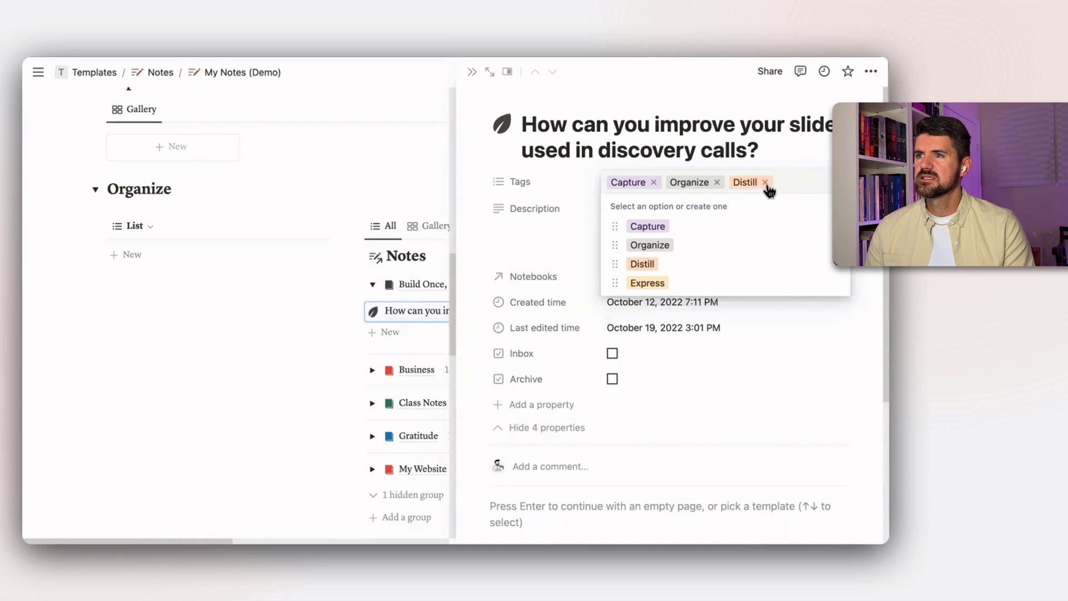
Step: Remove the Distill and Capture tags from the discovery calls note, keeping Organize, and close the note
click(765, 183)
click(654, 182)
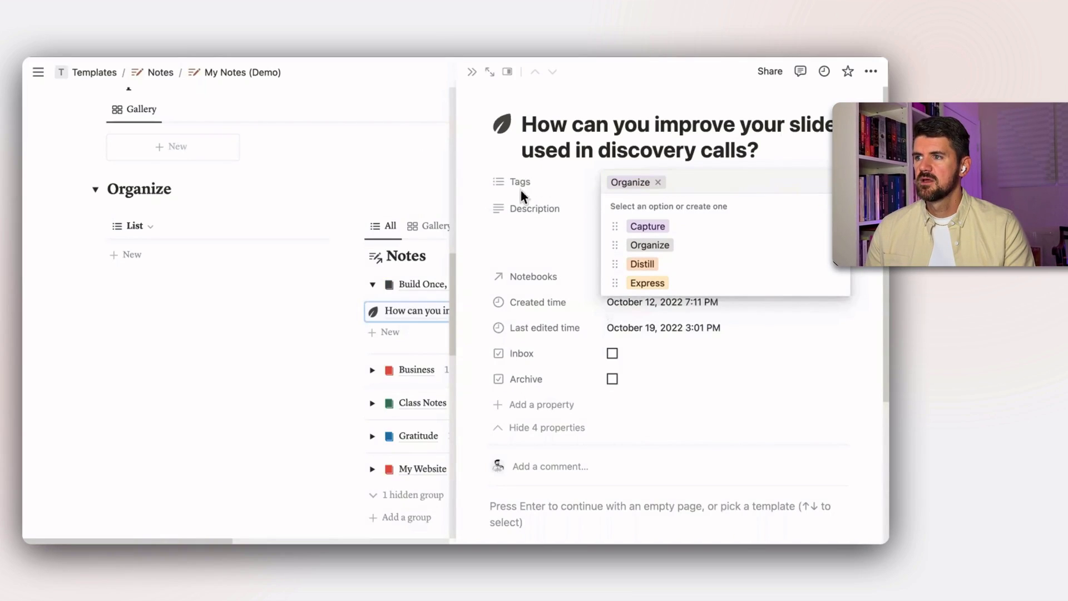
key(Escape)
scroll(322, 281, down, 5)
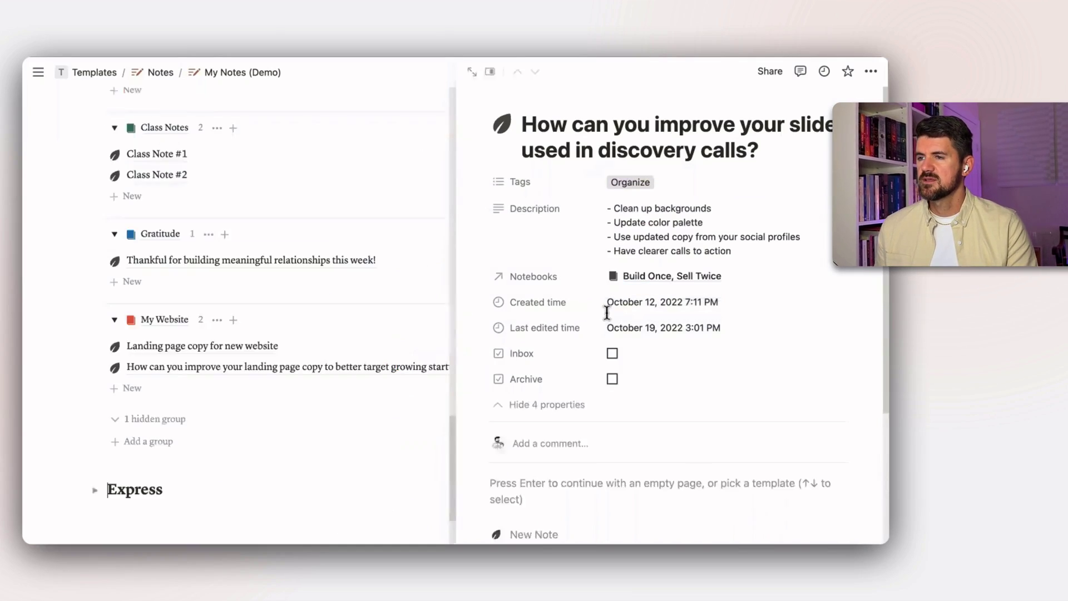
key(Escape)
scroll(524, 324, up, 9)
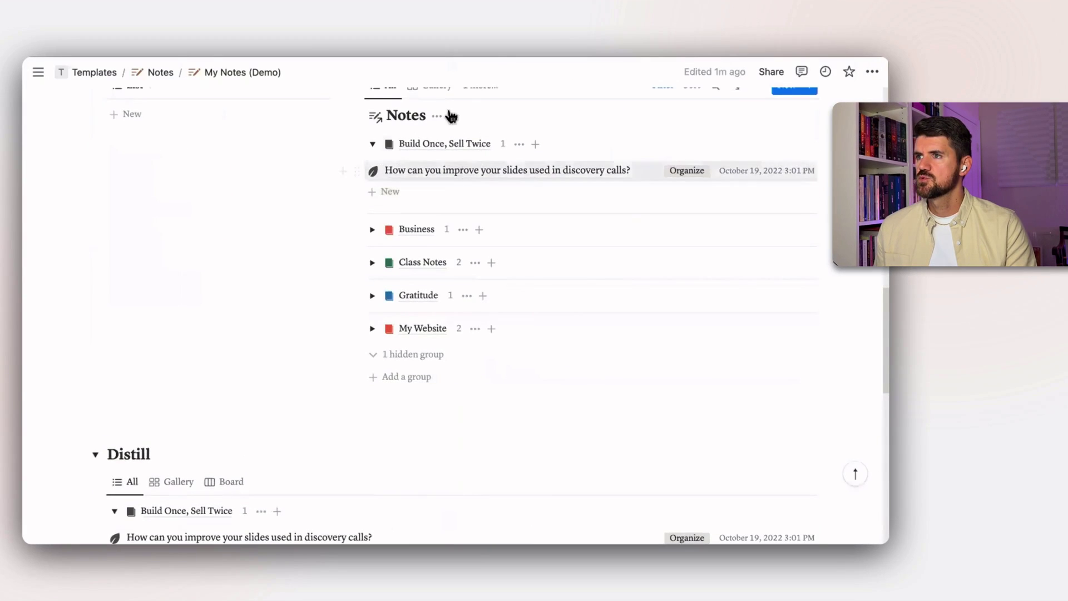
scroll(465, 166, up, 1)
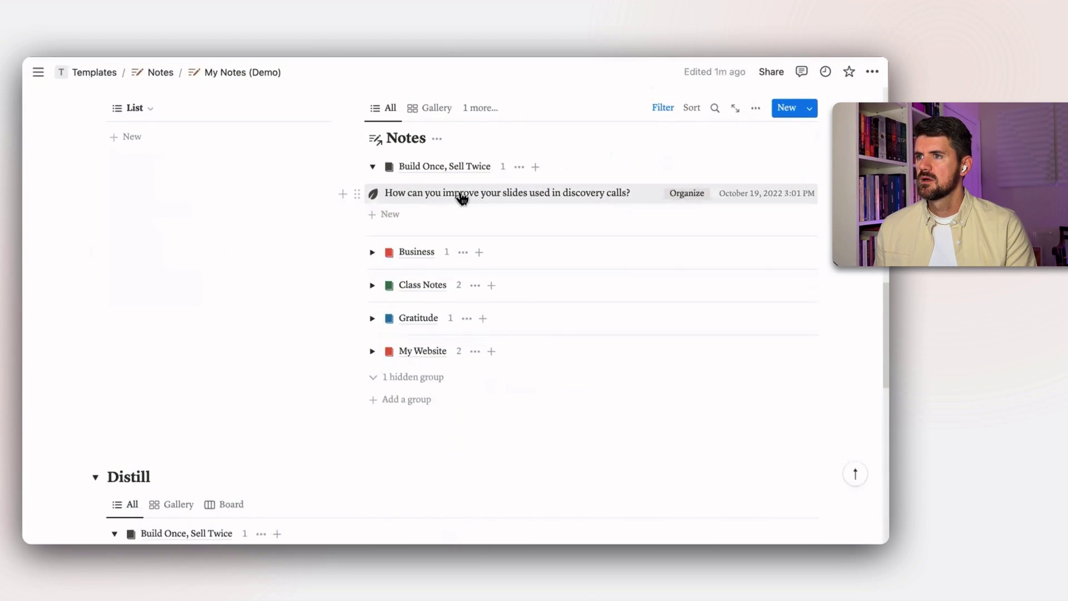
click(457, 192)
key(Escape)
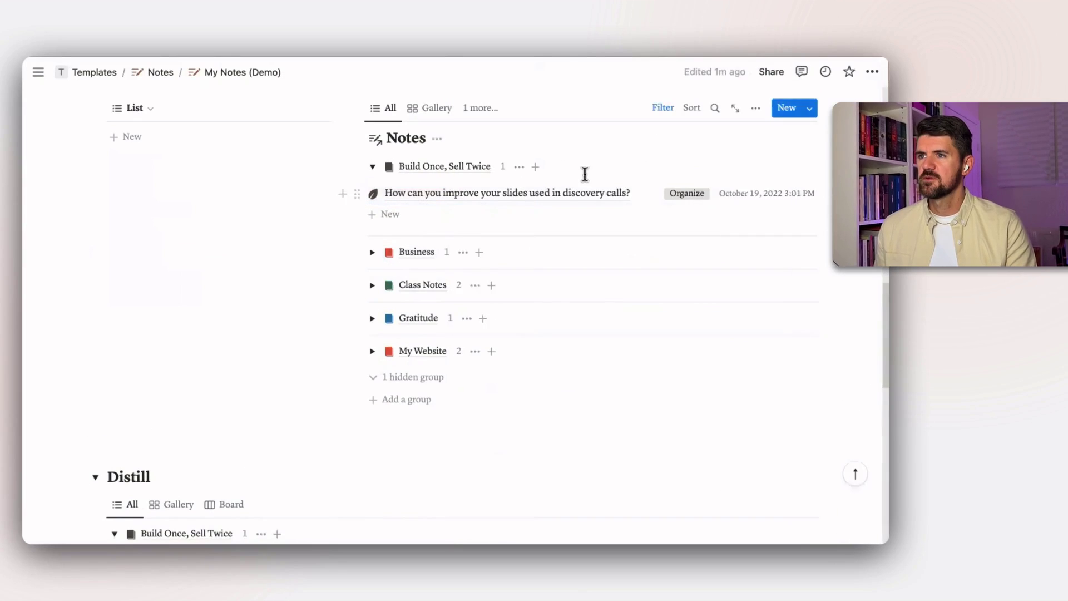
Step: Filter the Notes view under Organize to notes whose Tags contain Organize, and save the filter for everyone
scroll(667, 139, up, 1)
click(665, 121)
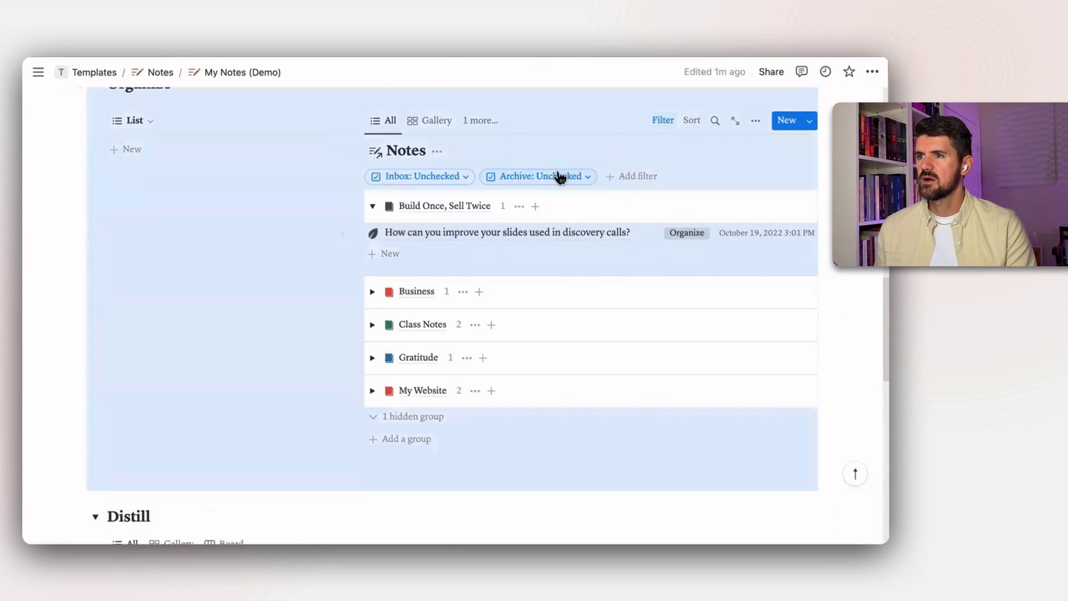
click(640, 178)
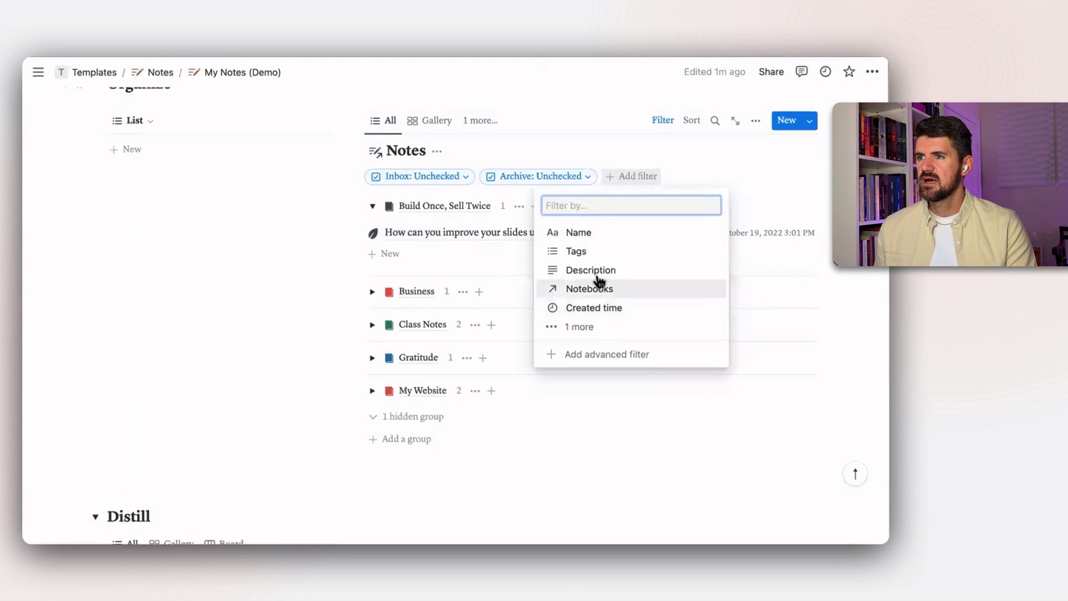
click(591, 252)
click(573, 267)
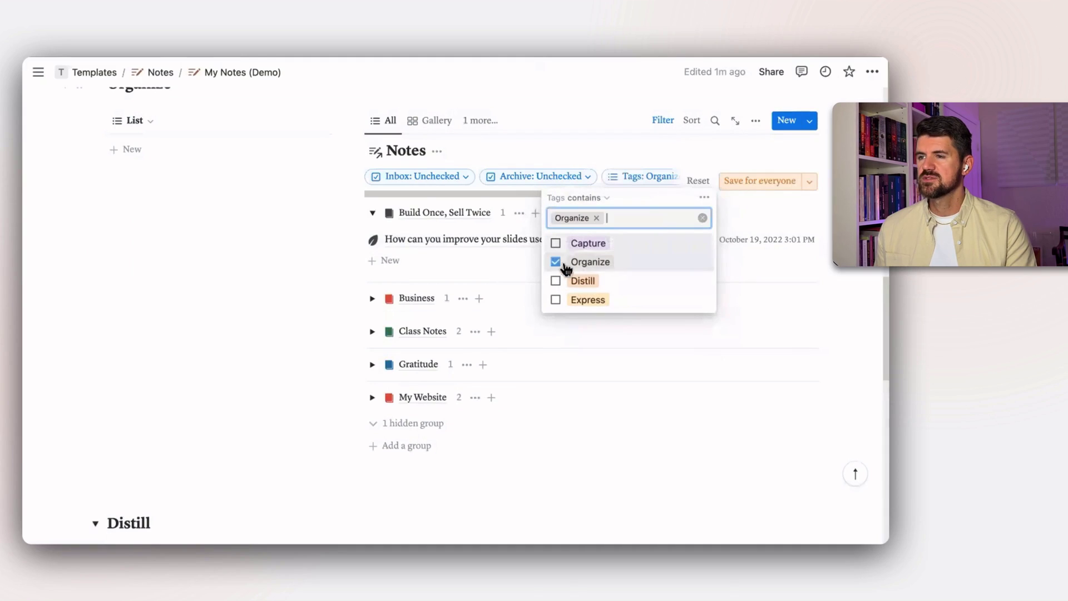
click(780, 182)
Step: Hide empty groups in the Notes view under Organize and close the view's settings
scroll(791, 265, up, 6)
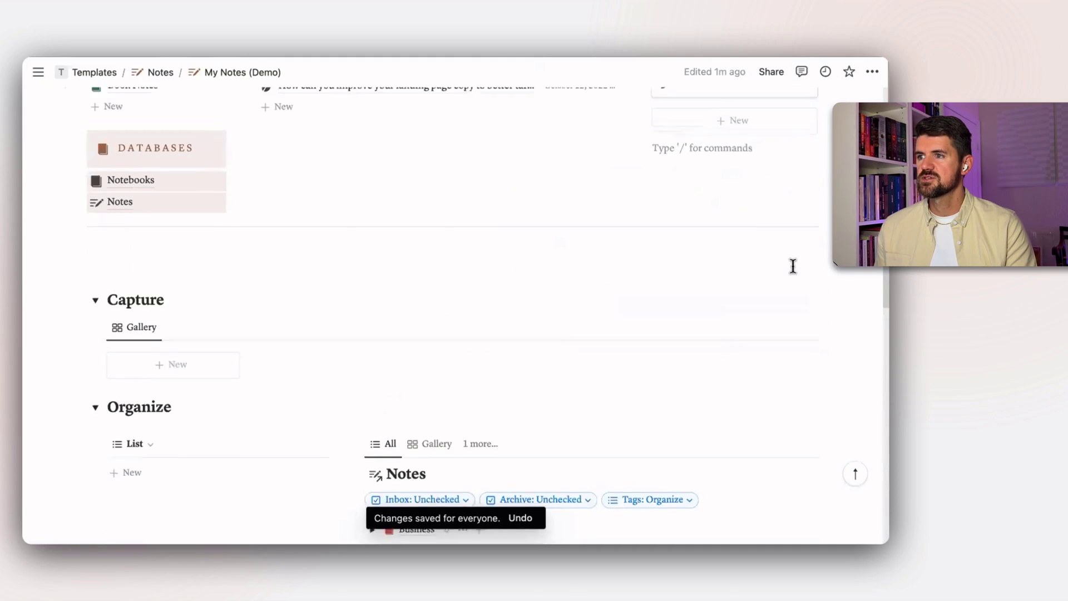
scroll(582, 277, down, 5)
click(757, 187)
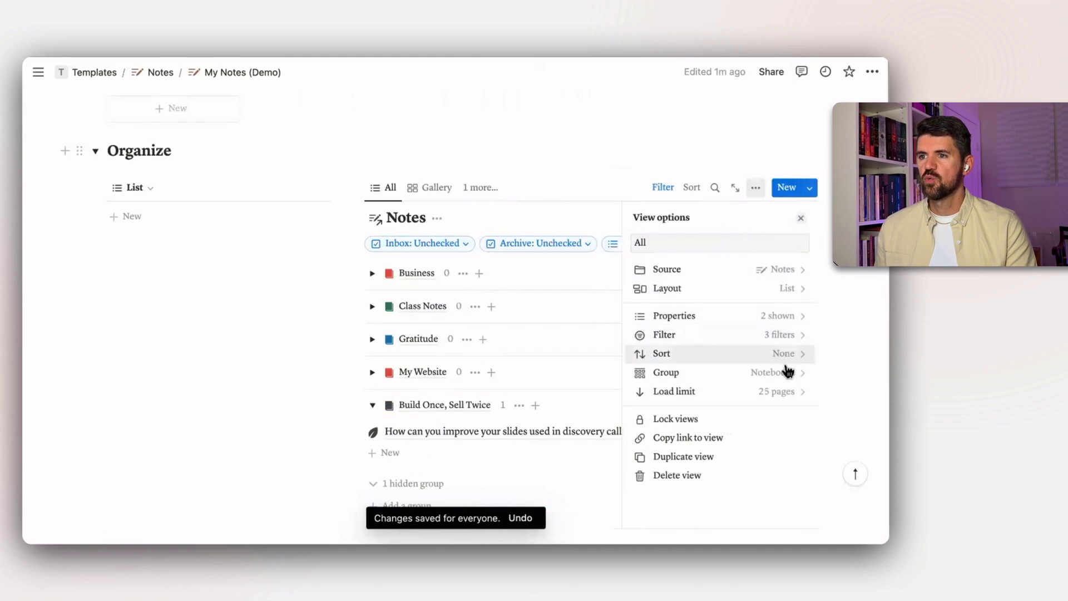
click(788, 374)
click(790, 281)
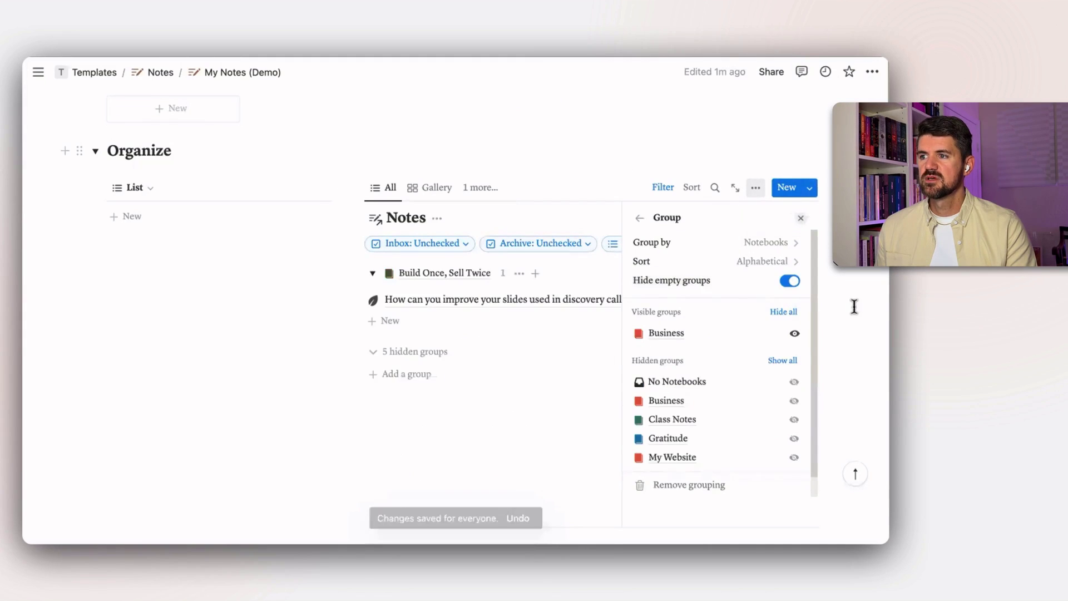
click(851, 307)
scroll(851, 308, up, 4)
scroll(675, 310, down, 4)
key(Escape)
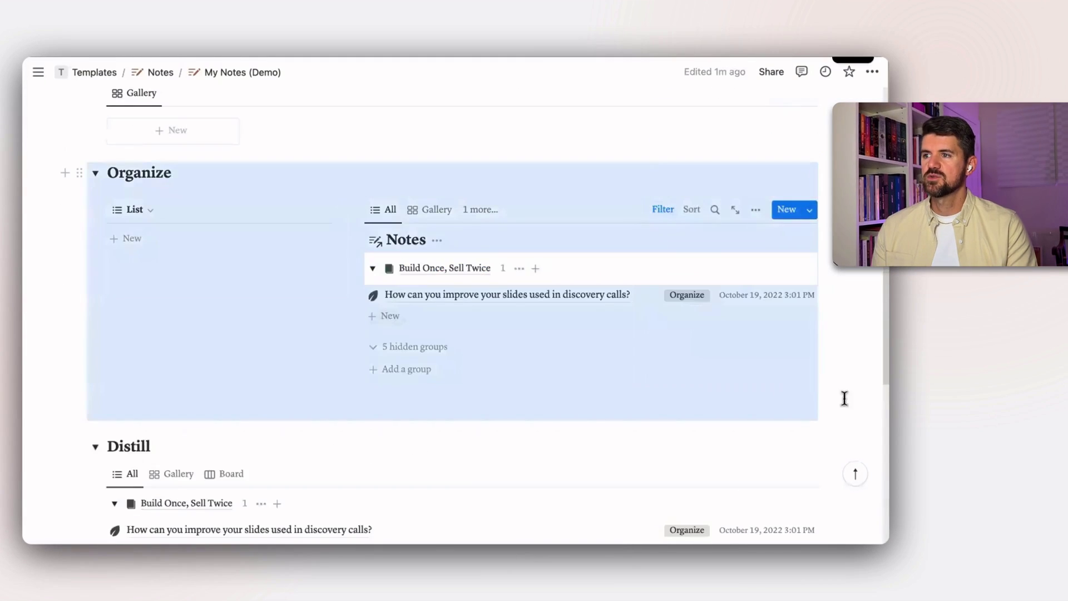
Step: Enlarge the page zoom and hide the database title of the Notes view under Organize
key(super+equal)
scroll(835, 362, up, 5)
scroll(835, 320, down, 5)
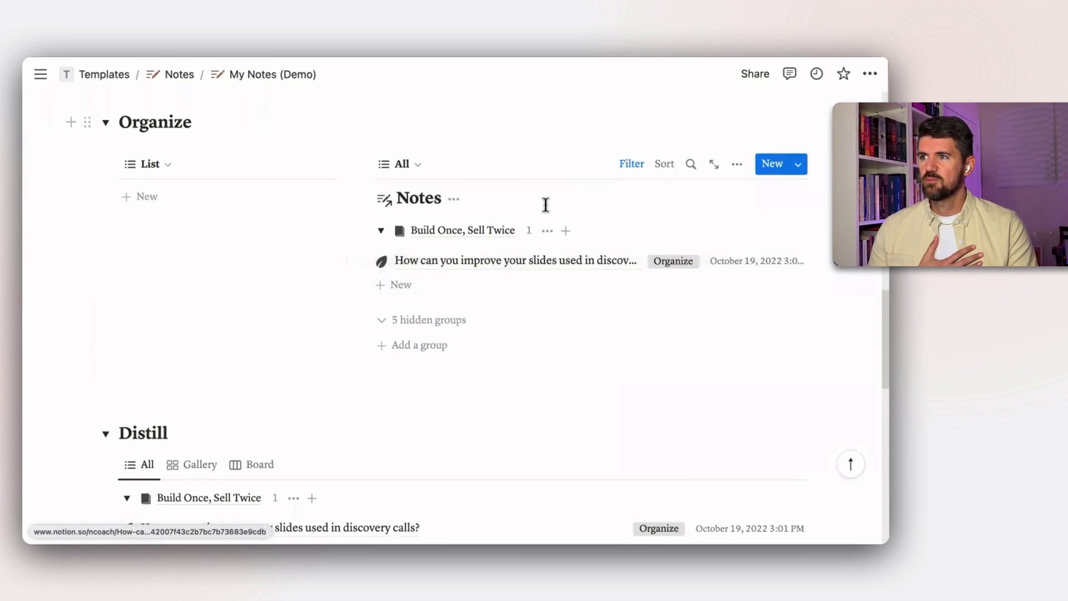
click(453, 200)
click(452, 281)
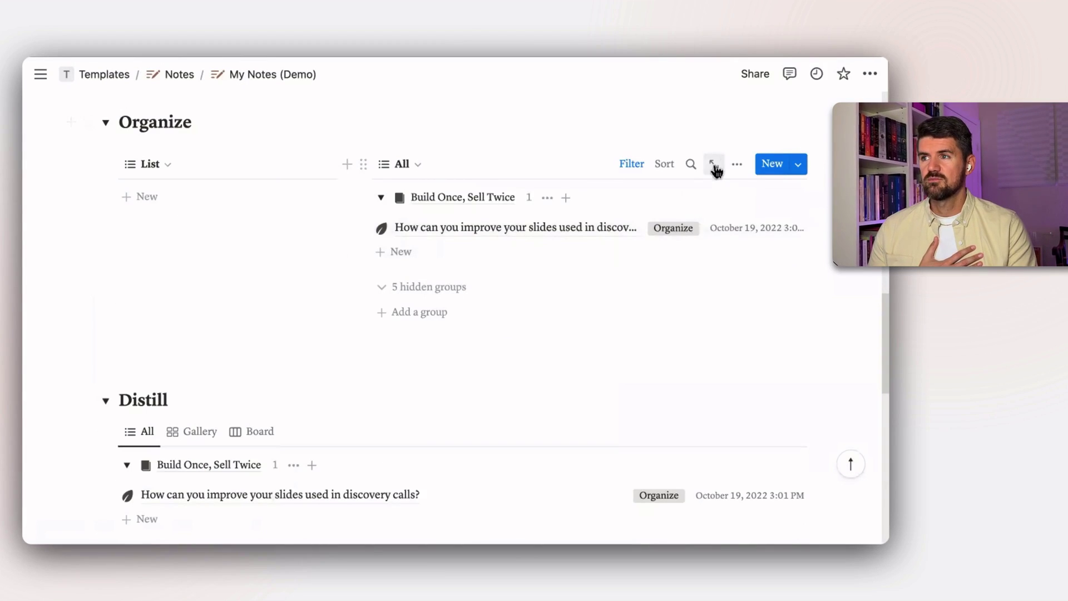
Step: Hide the Tags property in the Notes view under Organize
click(738, 165)
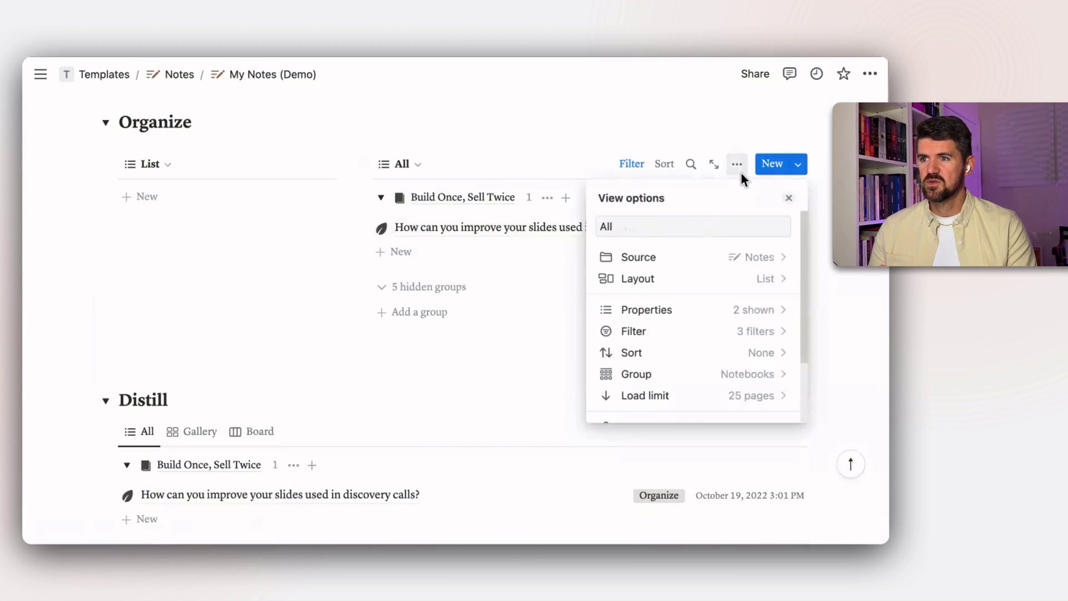
click(772, 315)
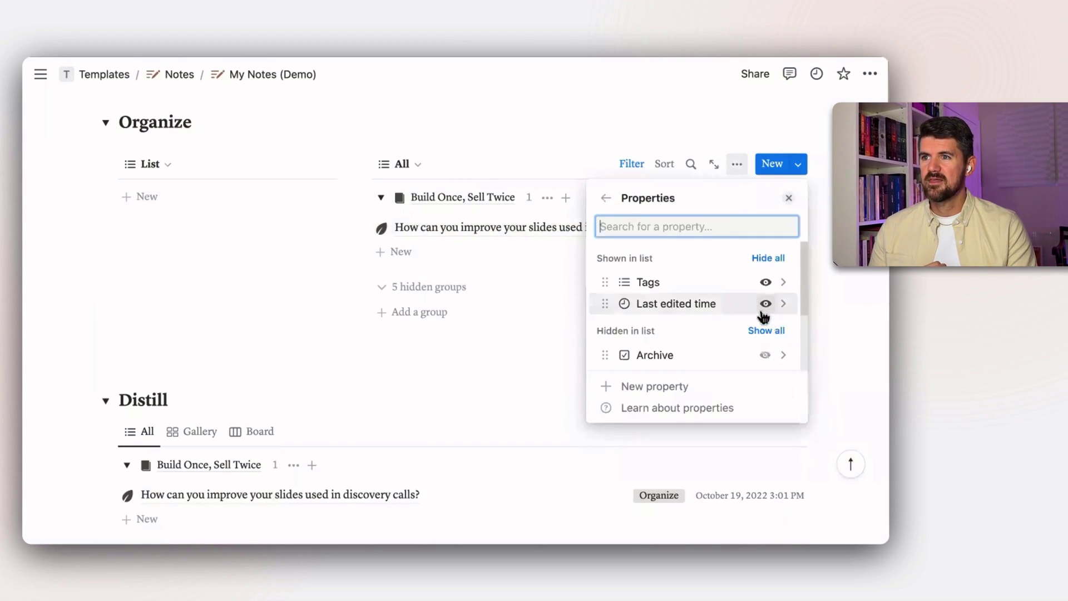
click(764, 284)
click(833, 325)
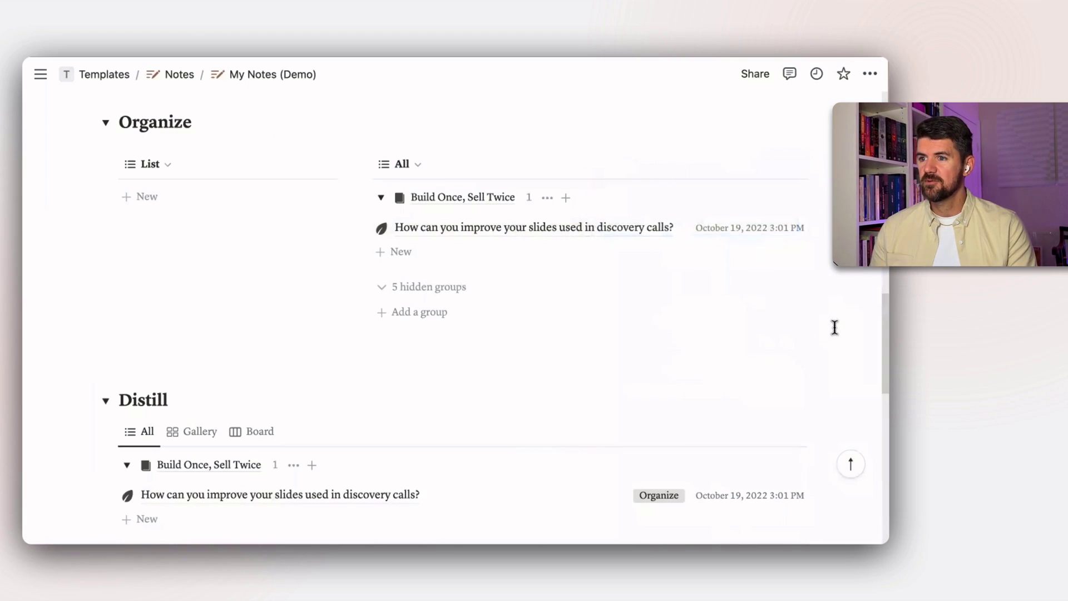
Step: Filter the Notes view under Distill to notes whose Tags contain Distill, and save the filter for everyone
scroll(834, 327, down, 3)
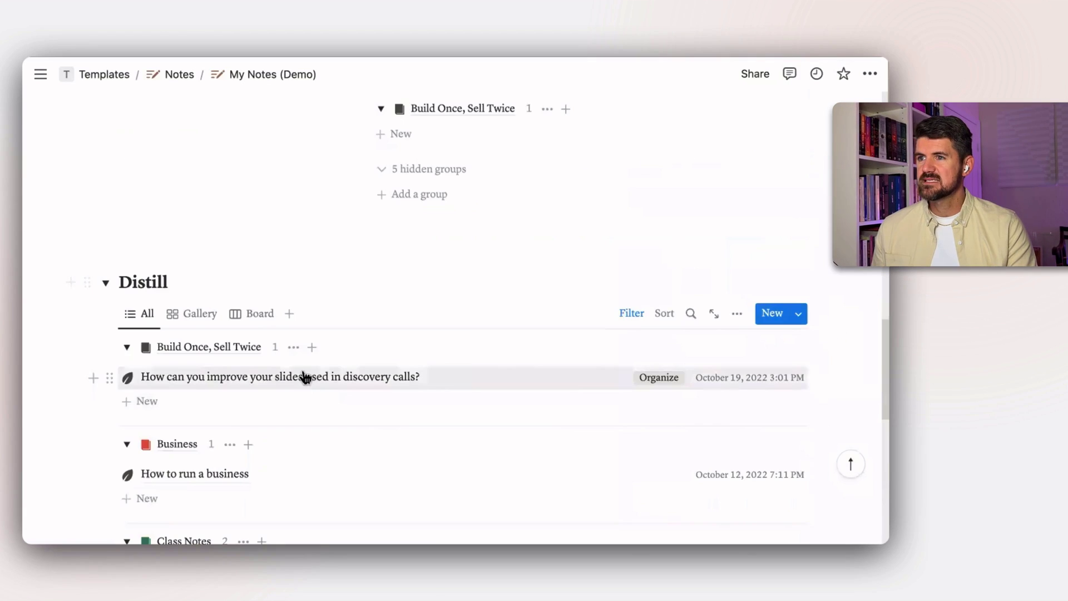
click(633, 316)
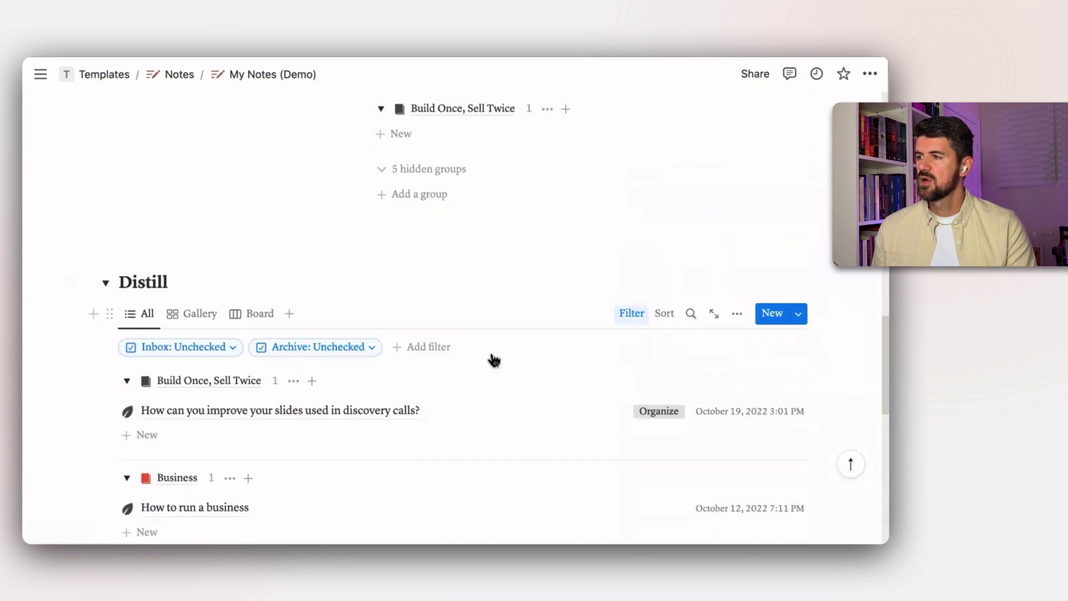
click(420, 349)
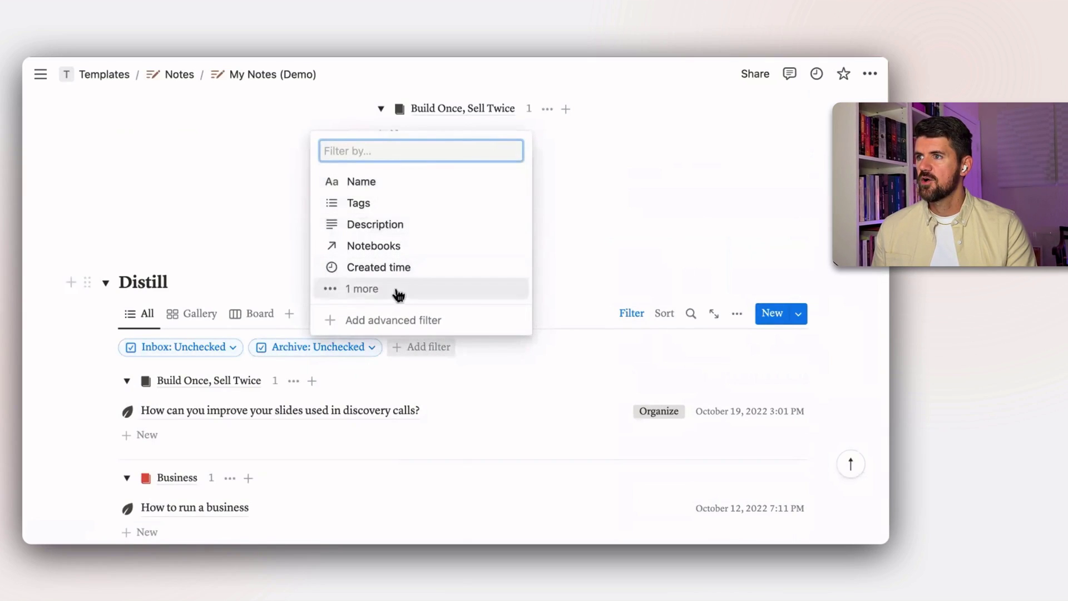
click(383, 205)
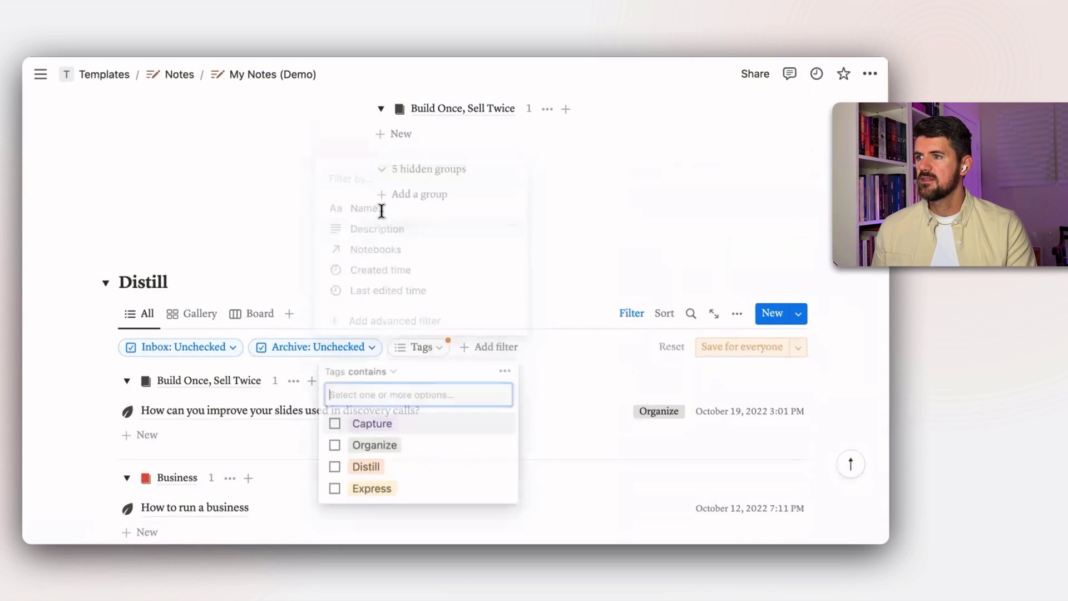
click(335, 466)
click(741, 349)
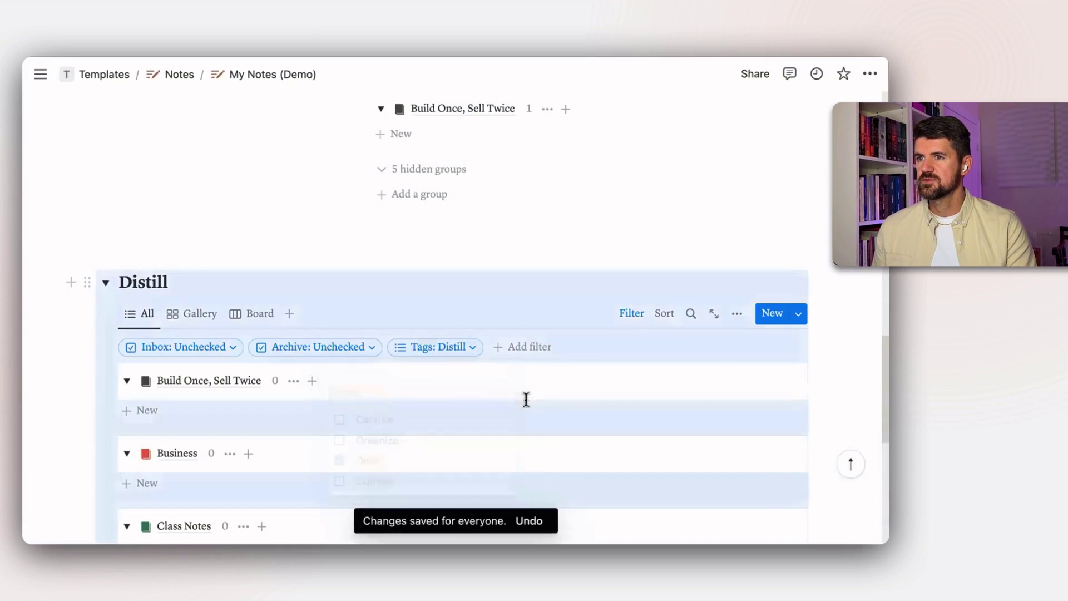
Step: Set the grouping of the Notes view under Distill to None
click(737, 313)
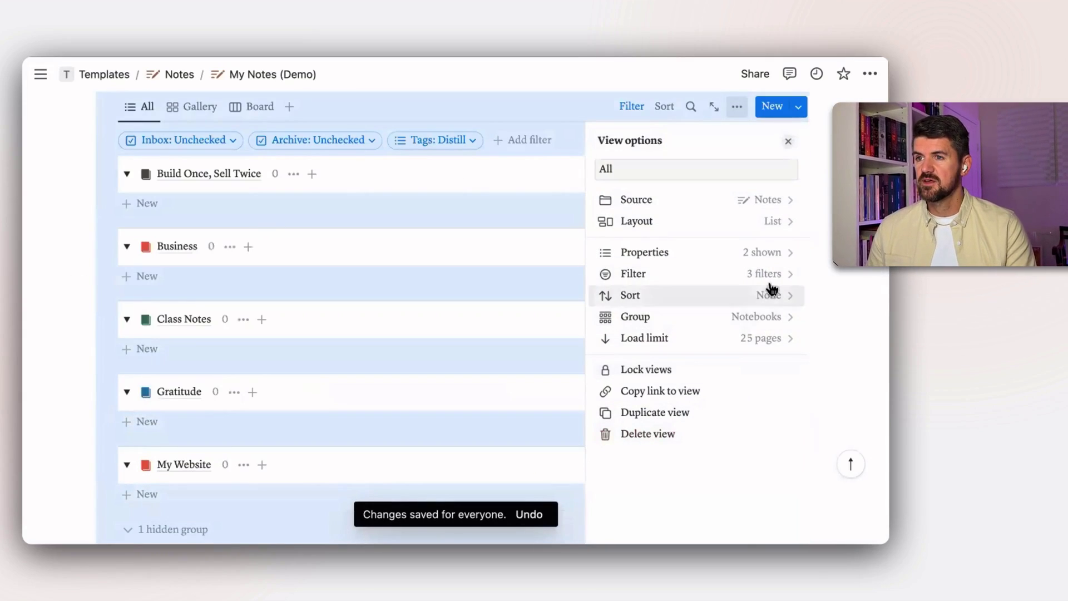
click(767, 320)
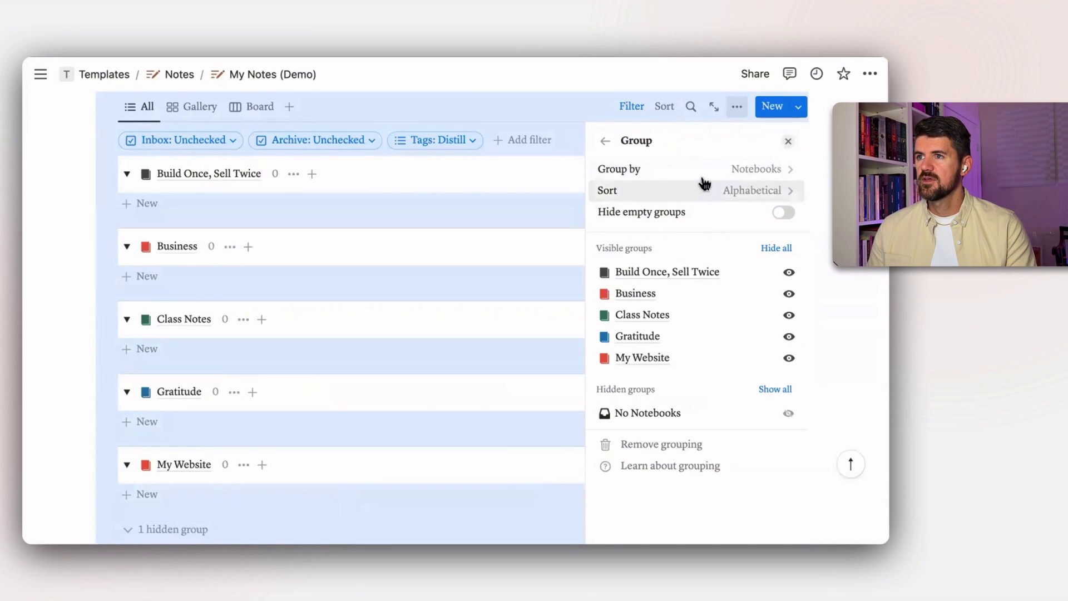
click(758, 172)
click(619, 204)
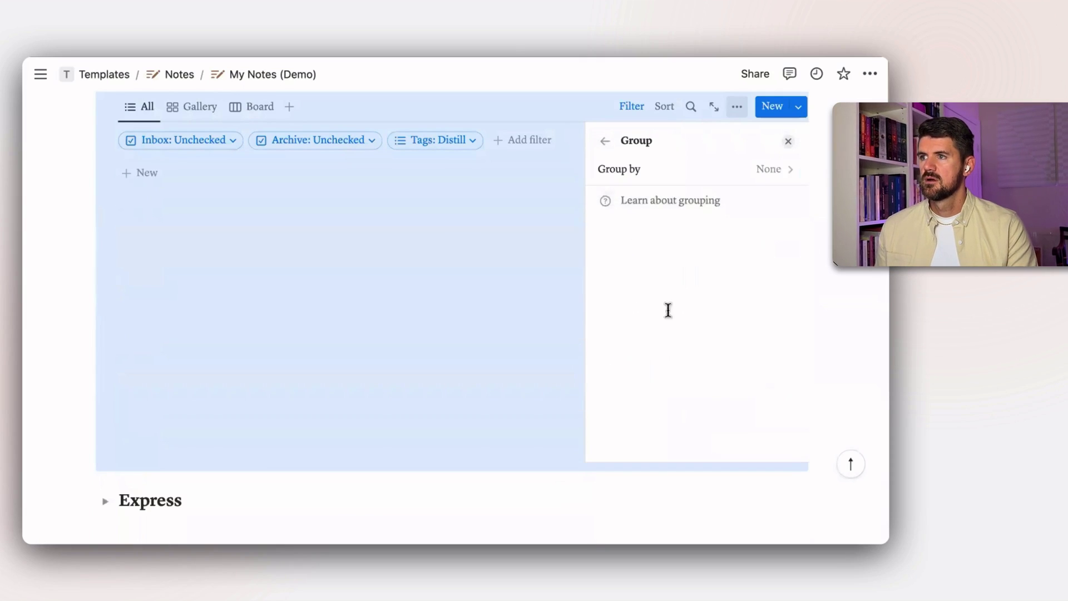
click(829, 324)
Step: Open the note about improving landing page copy and set its Description to "Steps to follow: - Clean up copy - Revise images"
scroll(163, 231, up, 5)
scroll(274, 238, up, 15)
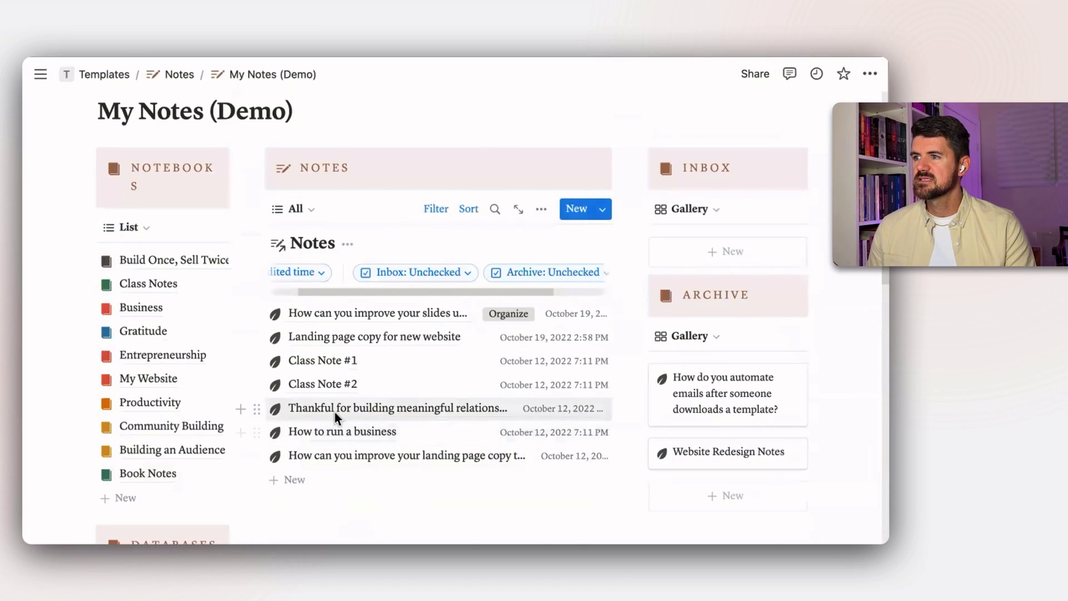
click(340, 455)
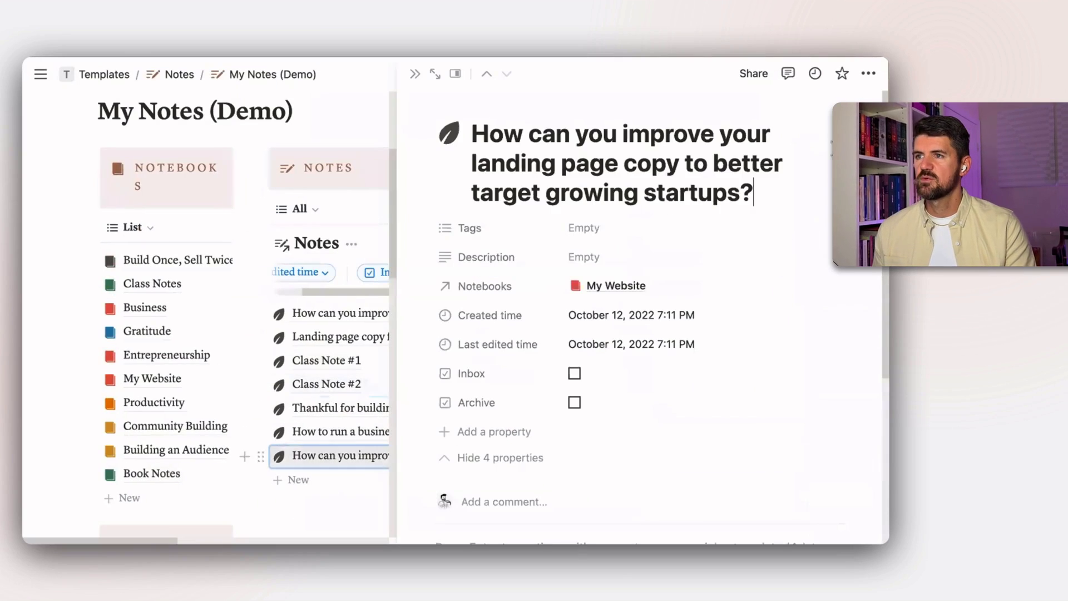
click(639, 250)
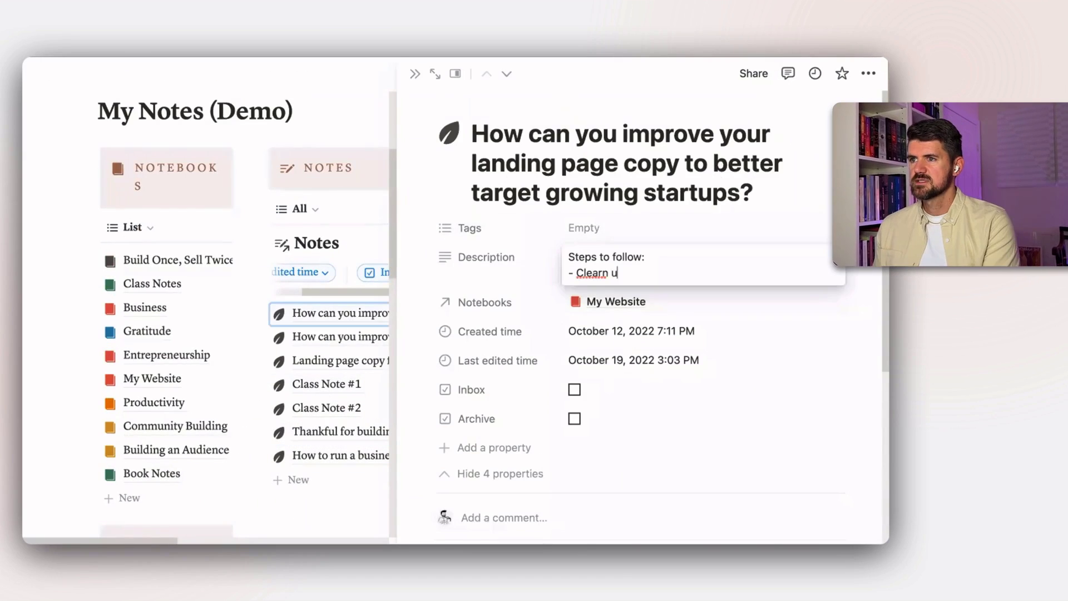
key(BackSpace)
key(BackSpace)
text(n up copy)
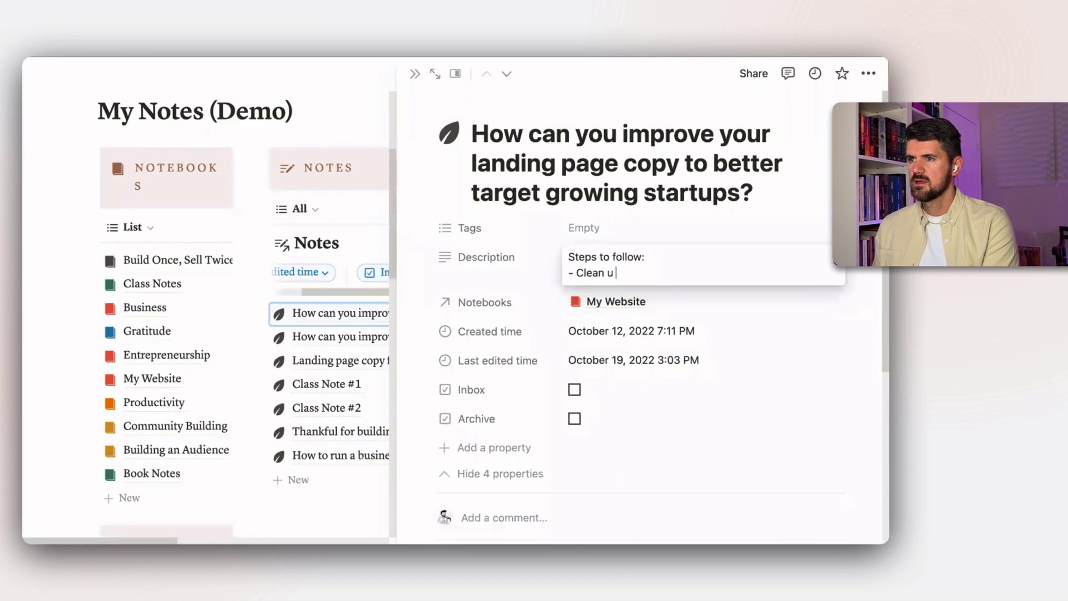
key(shift+Return)
text(- R)
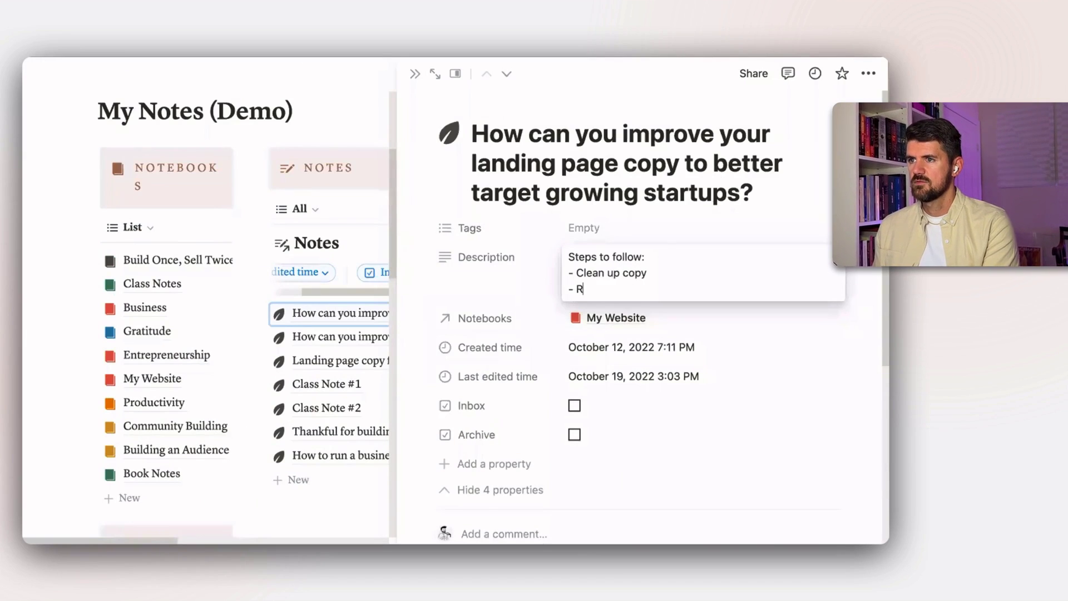
text(evise images)
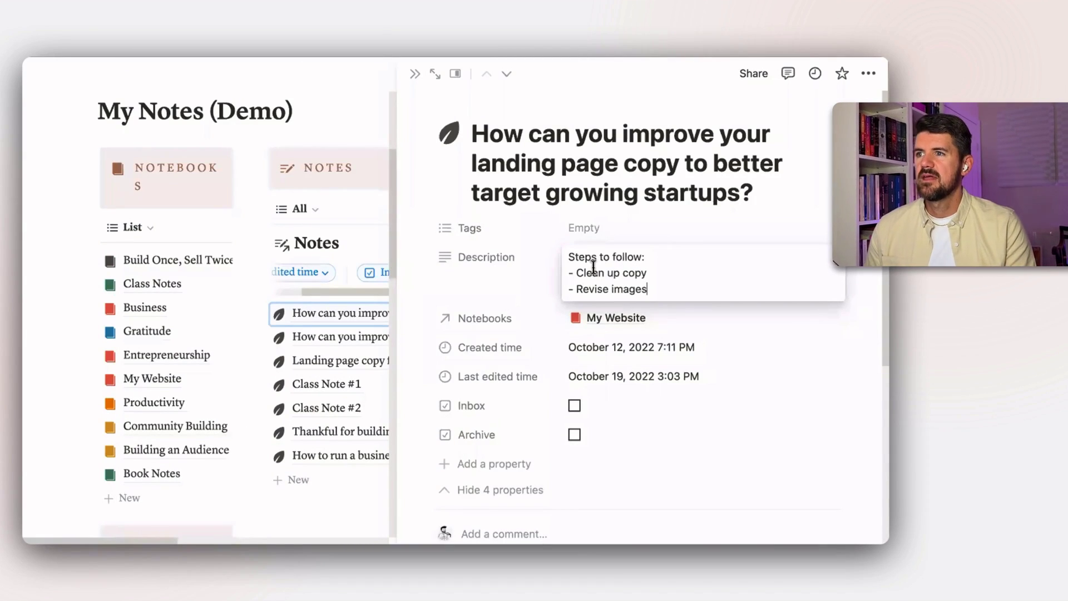
Step: Tag the landing page copy note as Distill and close the note
click(599, 232)
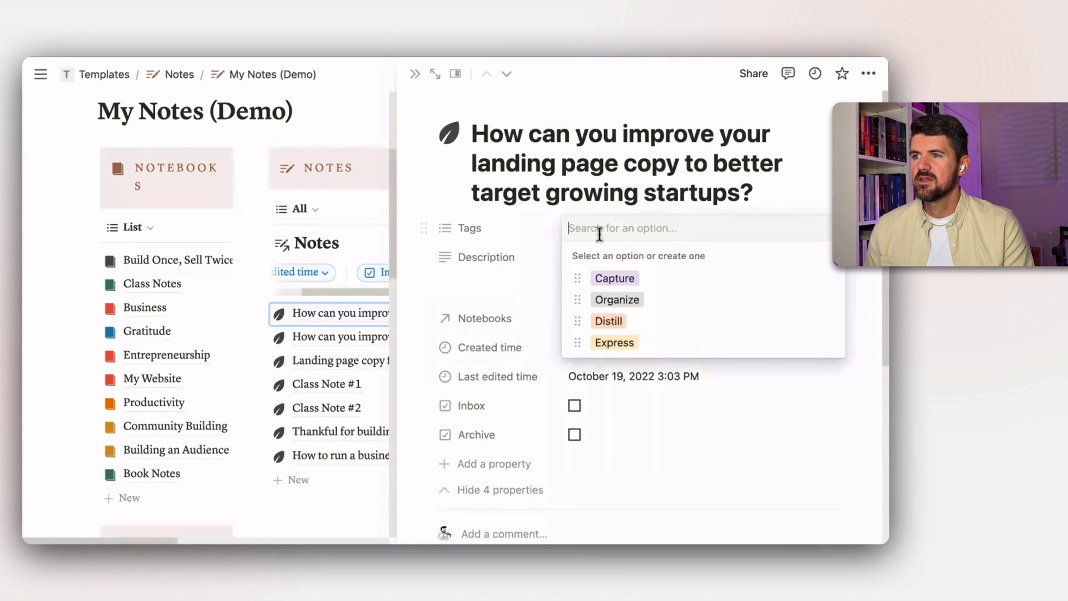
click(628, 332)
click(427, 488)
key(Escape)
Step: Hide the filter bar of the Notes view under Distill
scroll(427, 422, down, 15)
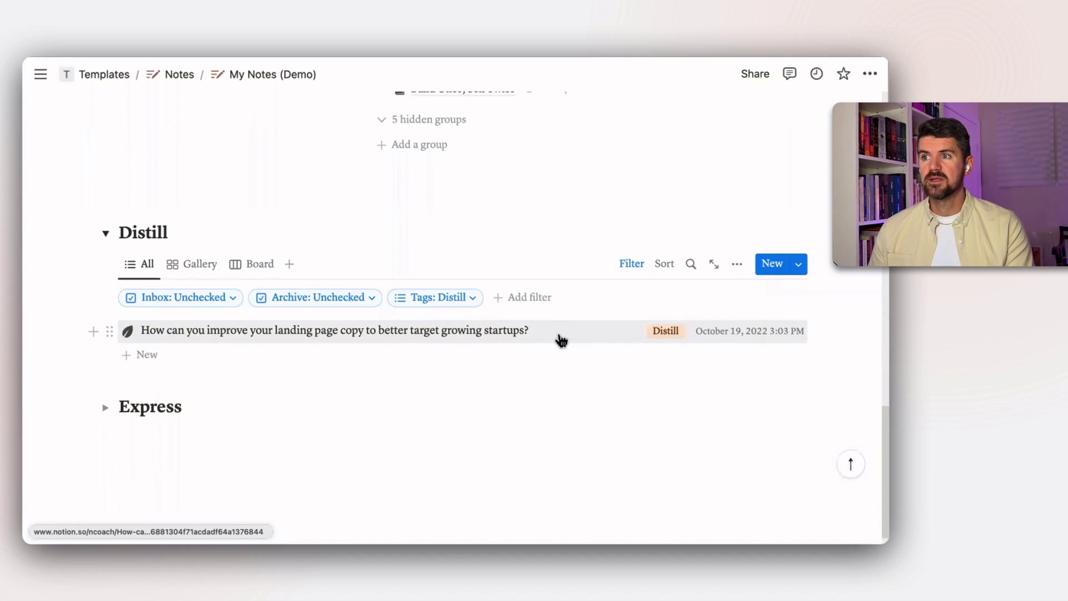
drag(570, 317, 655, 324)
click(832, 286)
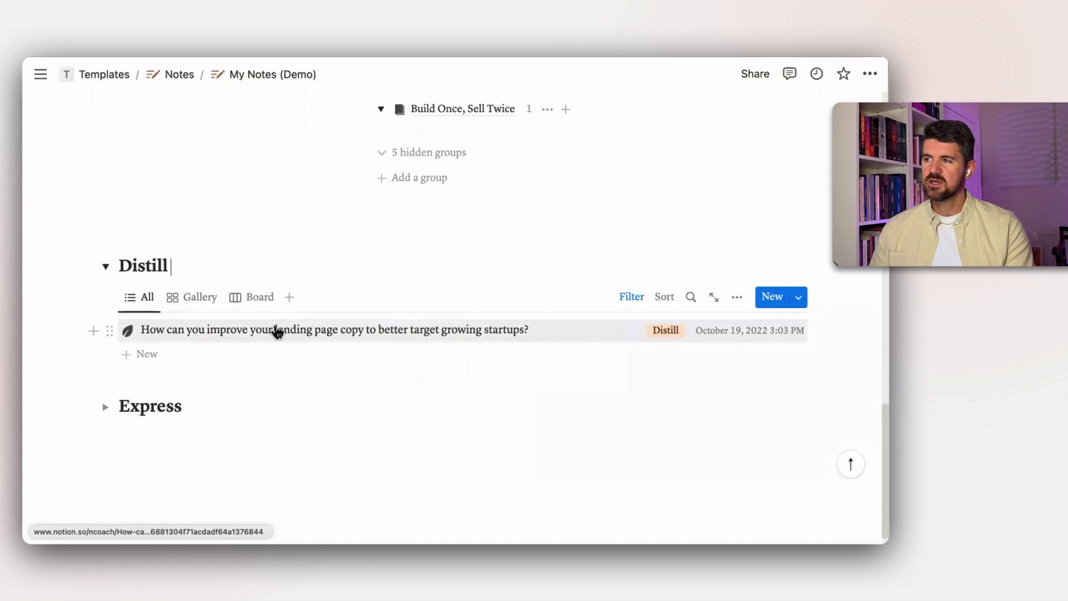
Step: Collapse the Capture, Organize, Distill and Express toggles
click(105, 407)
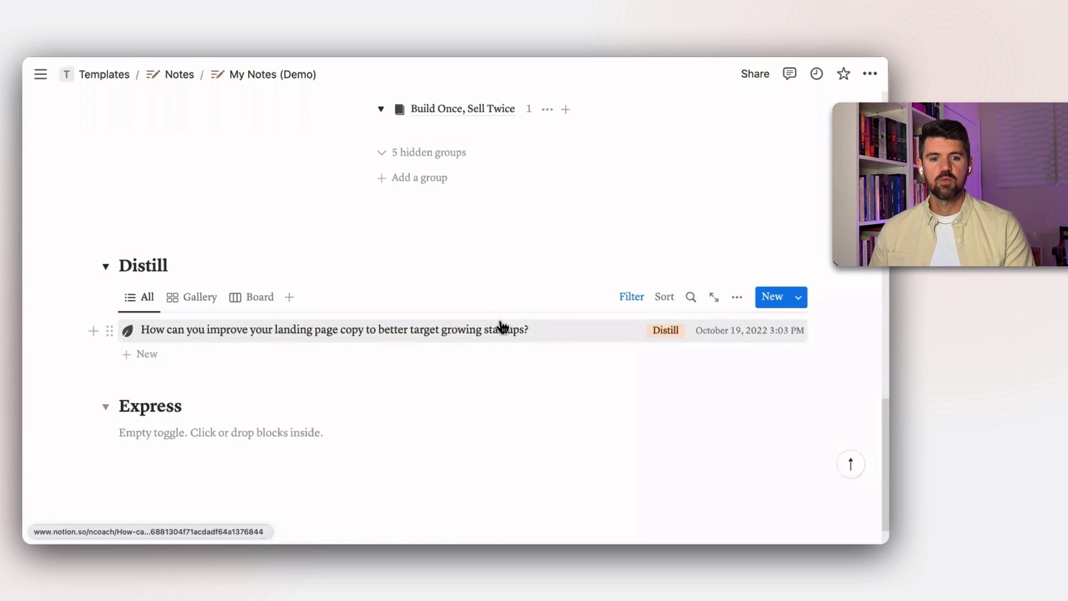
click(106, 289)
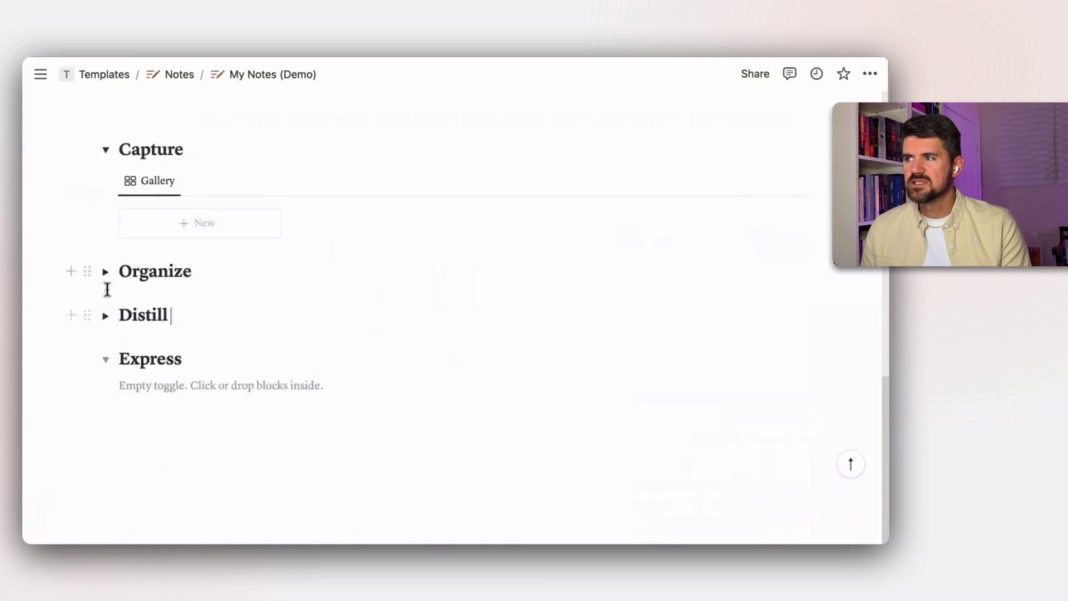
click(105, 359)
click(106, 174)
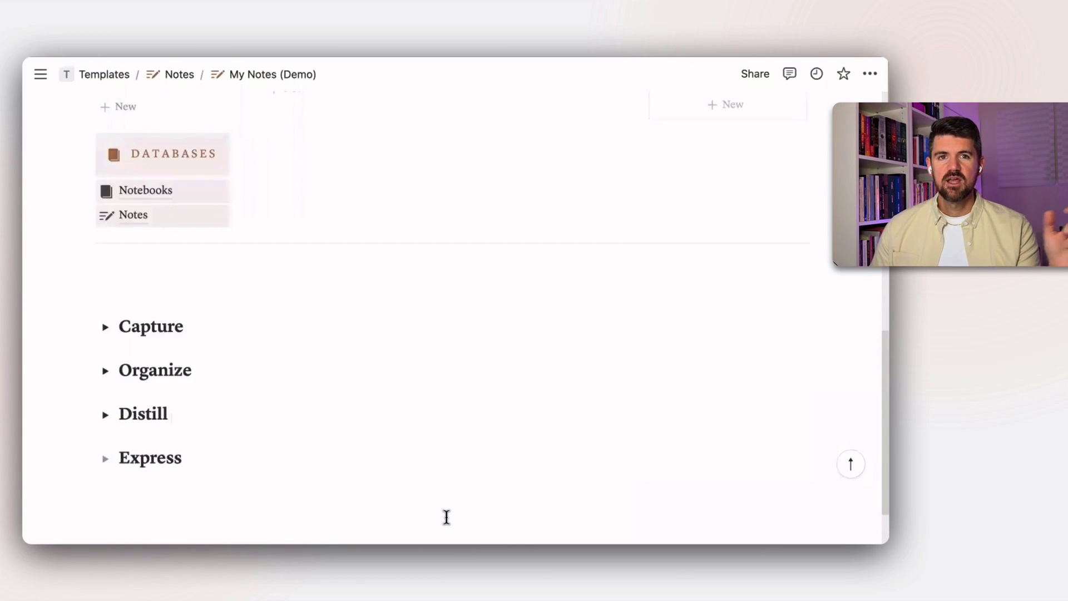
Step: Open the Business notebook, change its title to Business1 and close it
scroll(447, 515, up, 10)
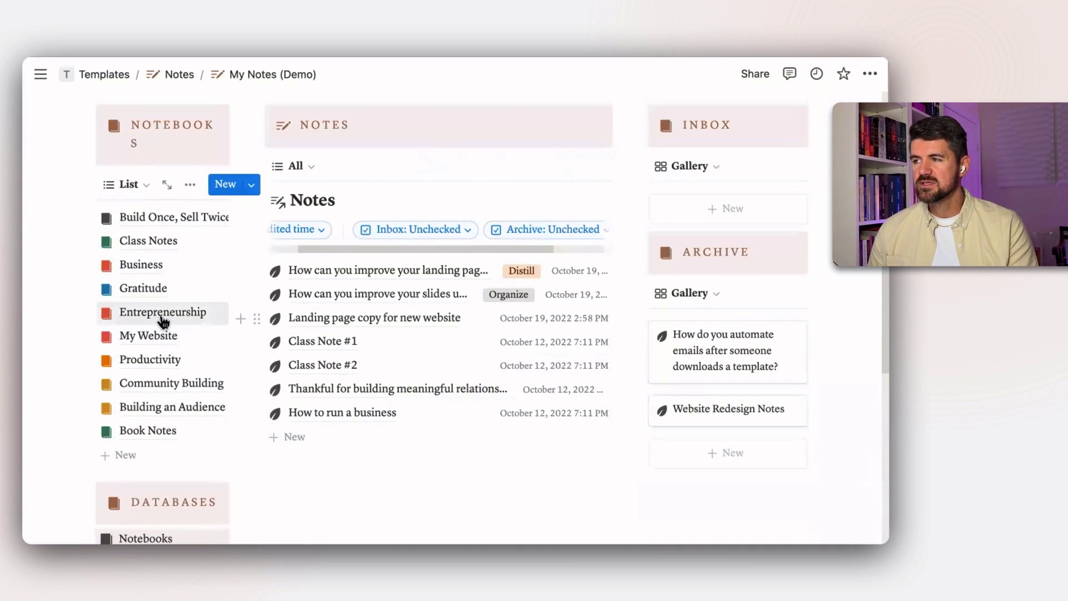
scroll(145, 271, left, 1)
click(145, 267)
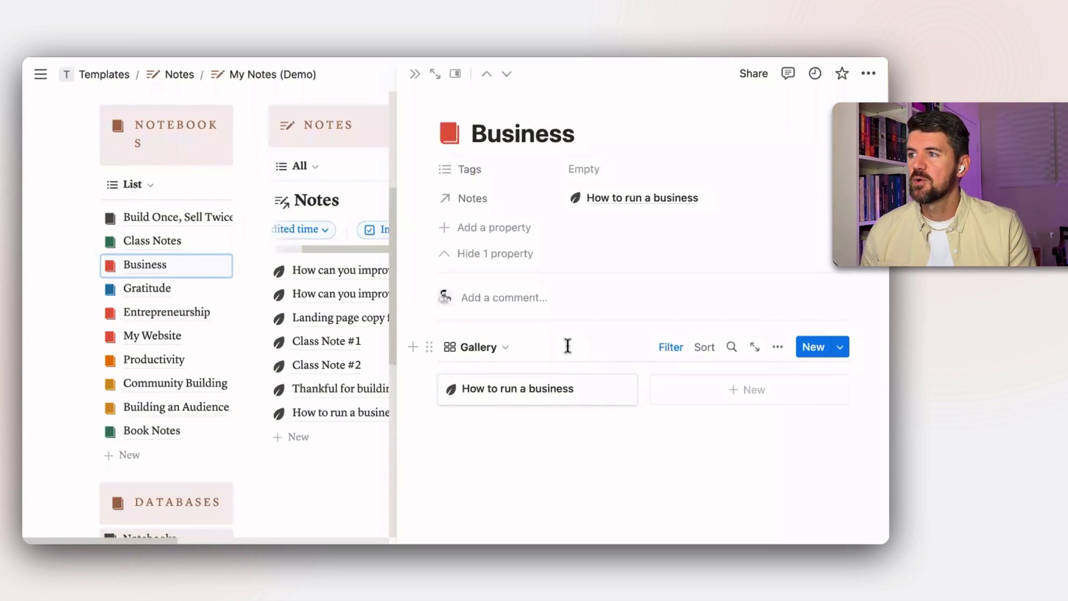
text(1)
key(Escape)
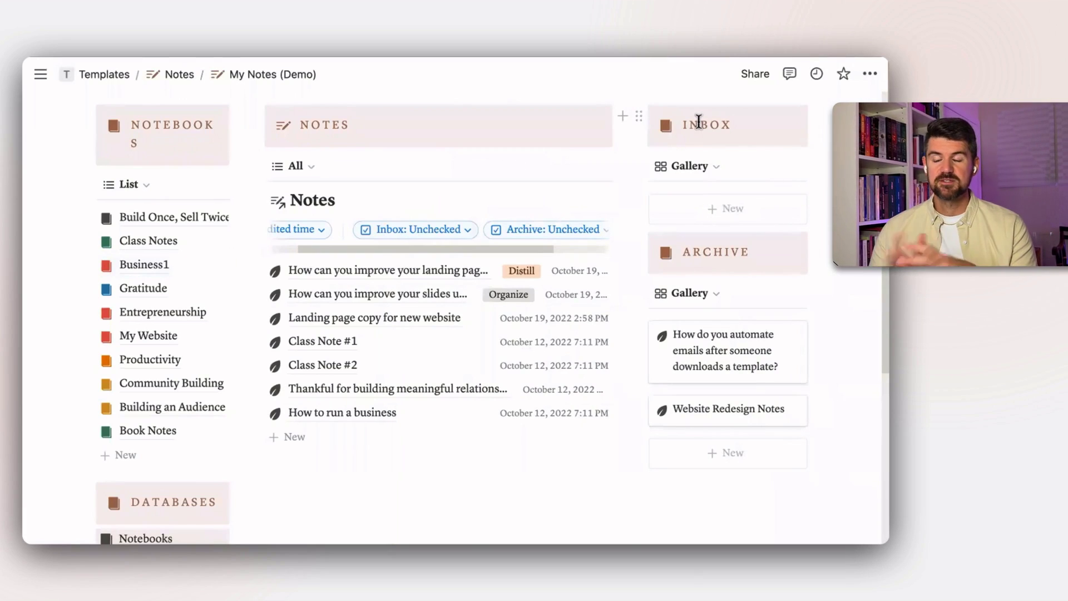
Step: Hide the filter bar of the main Notes list at the centre of the page
click(436, 166)
scroll(824, 351, up, 3)
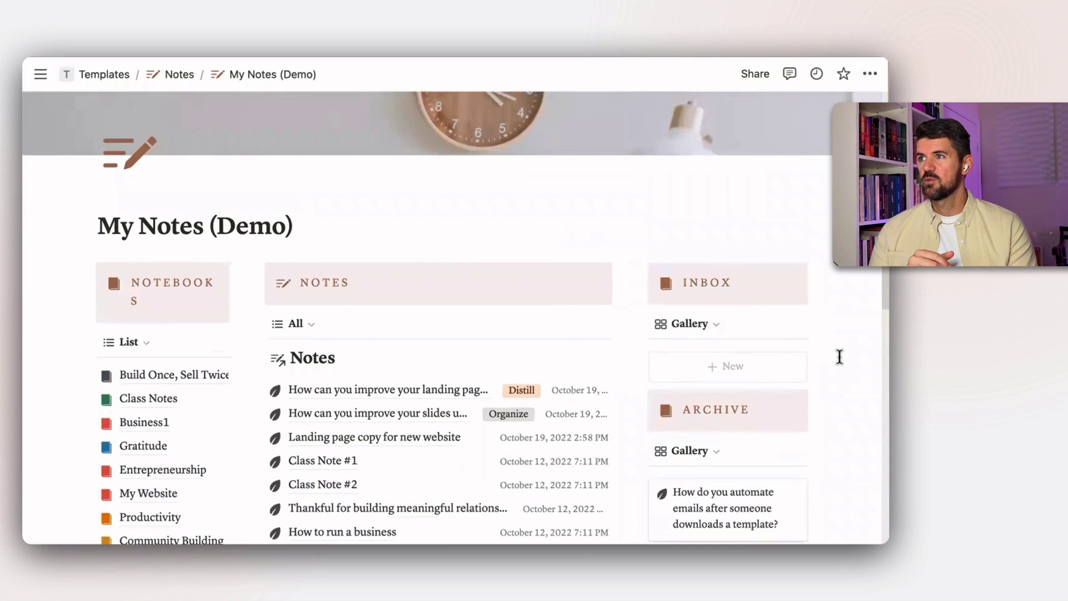
Step: Go to the parent Notes page and open its My Notes page to review the layout
click(179, 74)
click(372, 447)
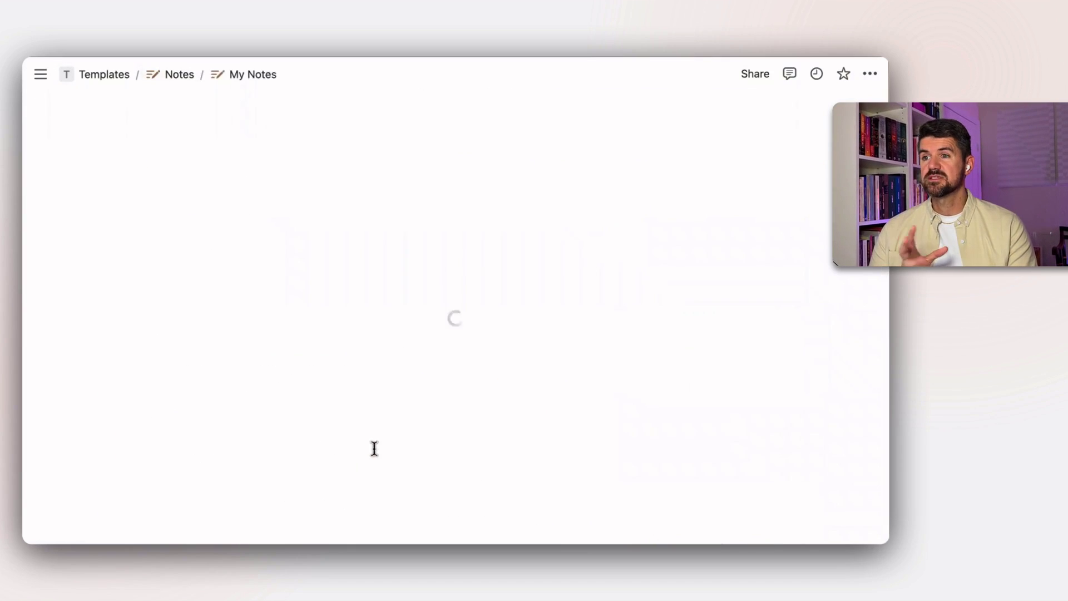
scroll(840, 408, down, 4)
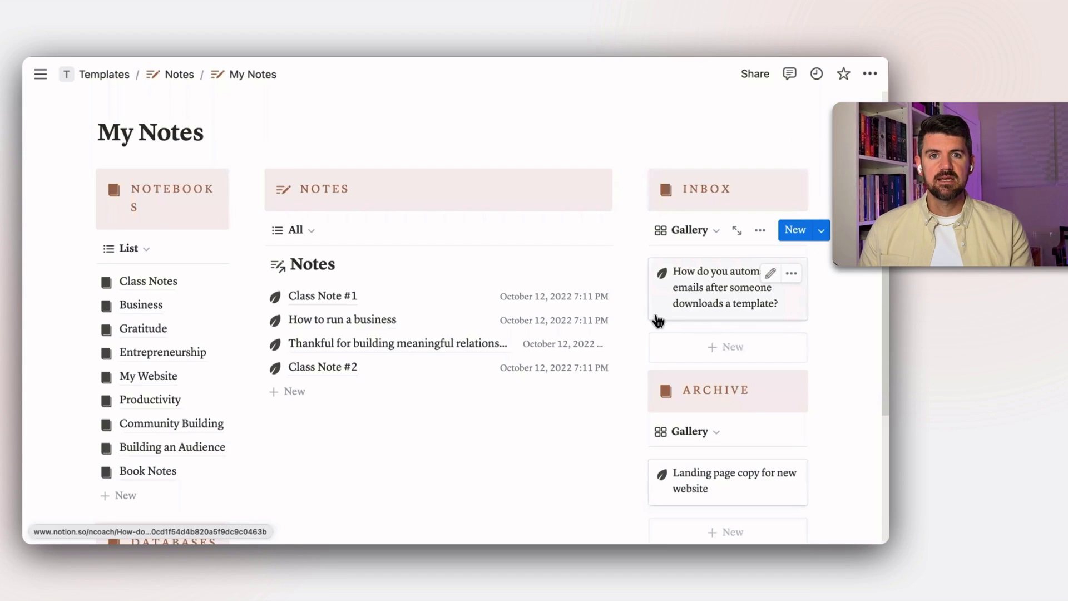
scroll(658, 321, up, 3)
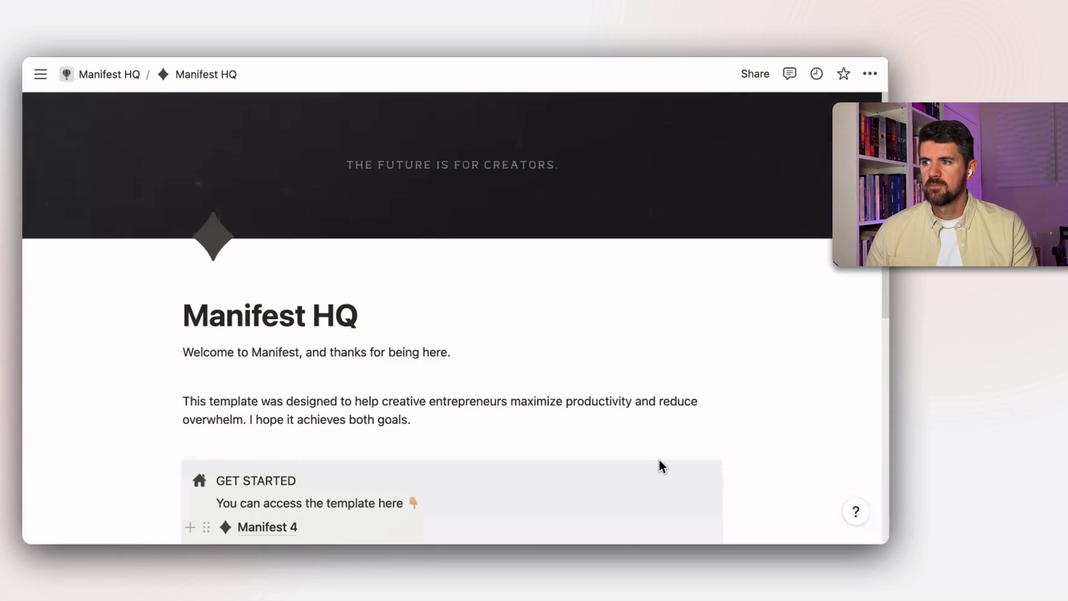
Step: Open Manifest 4 from the Manifest HQ page and look through its focus boards and databases
scroll(749, 415, down, 1)
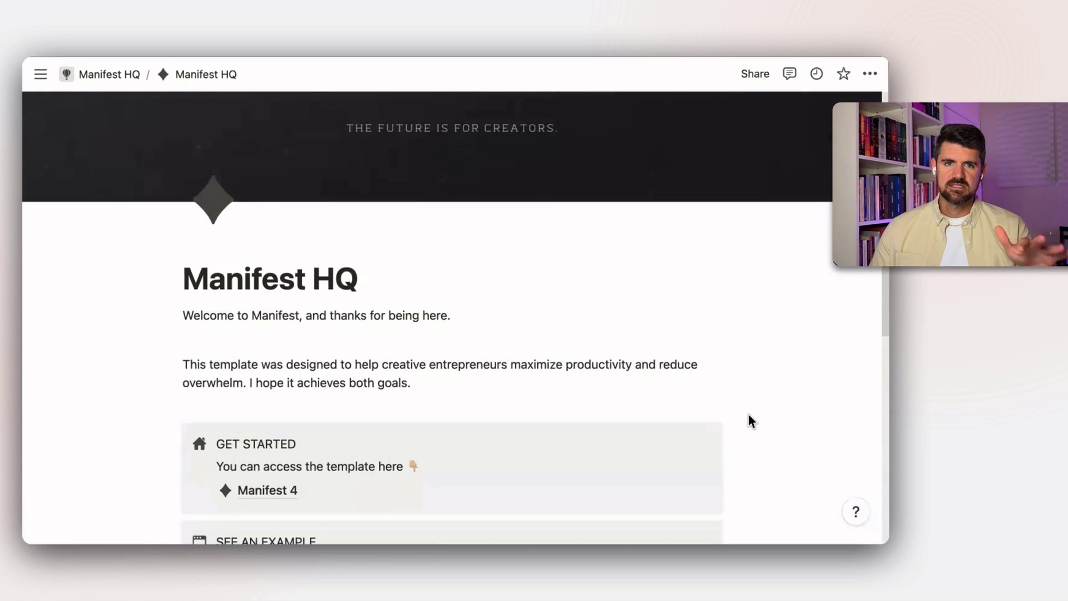
scroll(301, 425, down, 4)
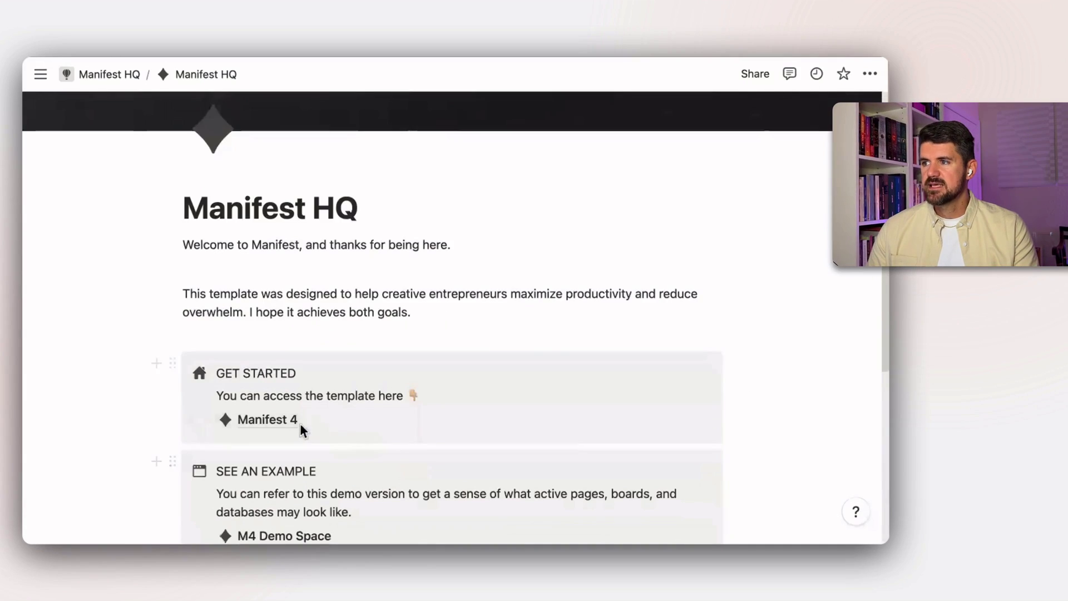
click(267, 371)
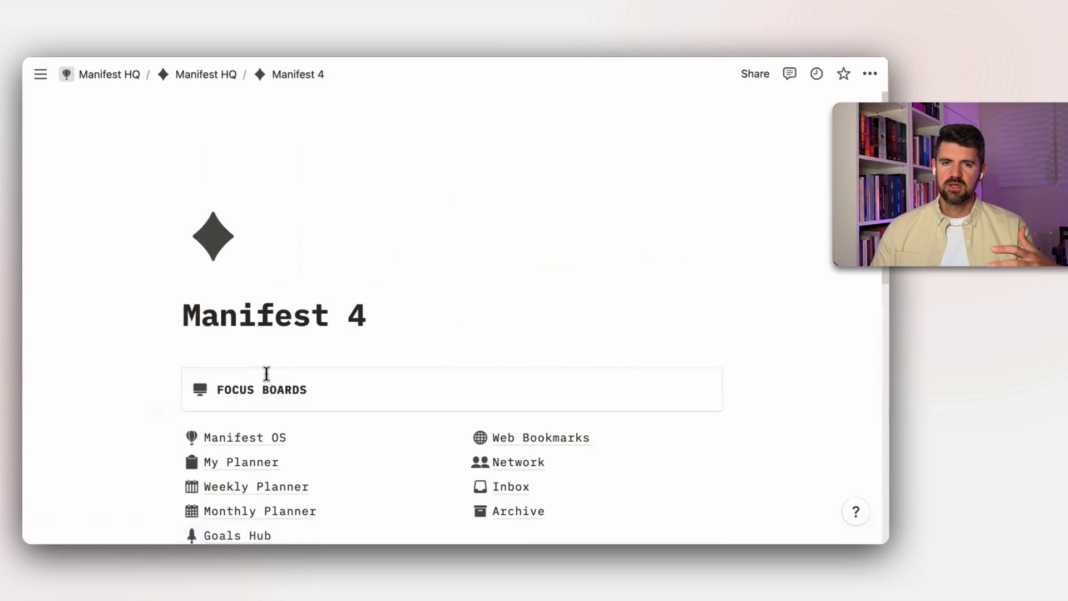
scroll(579, 381, down, 5)
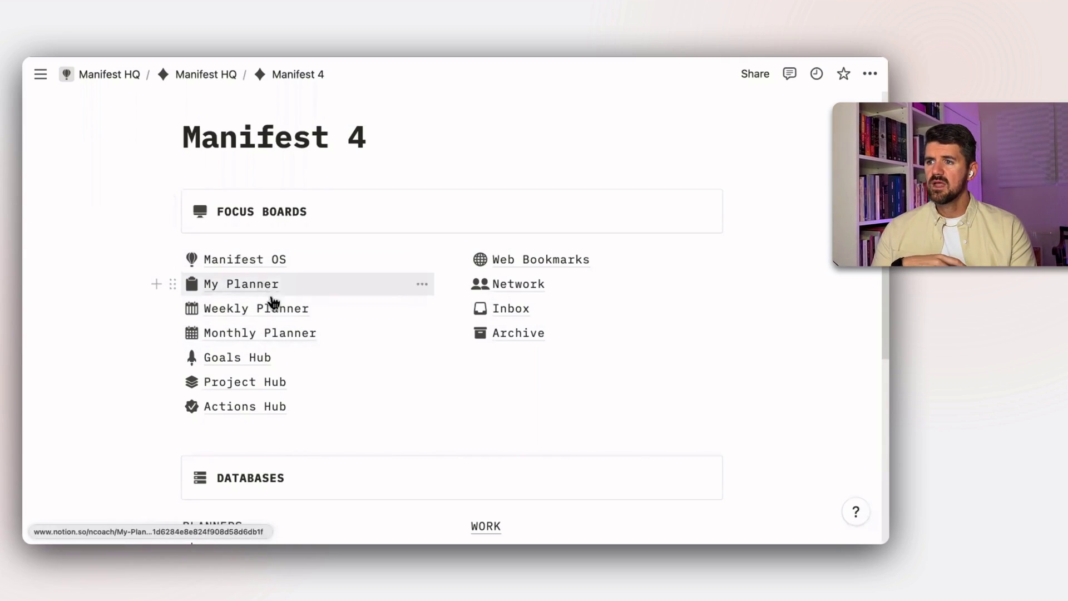
scroll(269, 303, down, 5)
scroll(290, 366, down, 1)
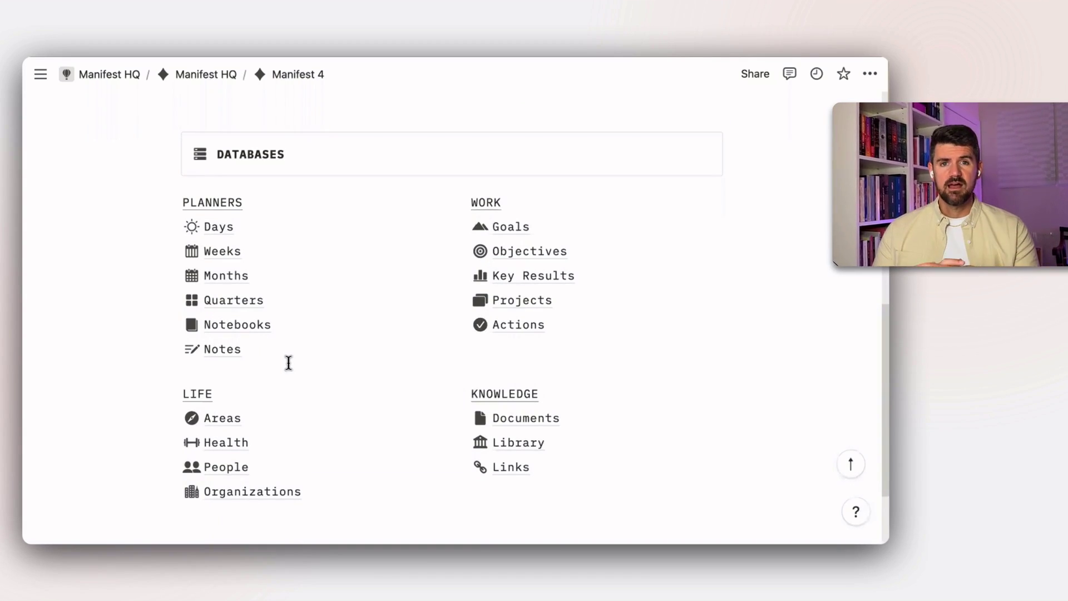
Step: View the Days database of Manifest 4, return to Manifest 4 and open its My Planner page
click(226, 228)
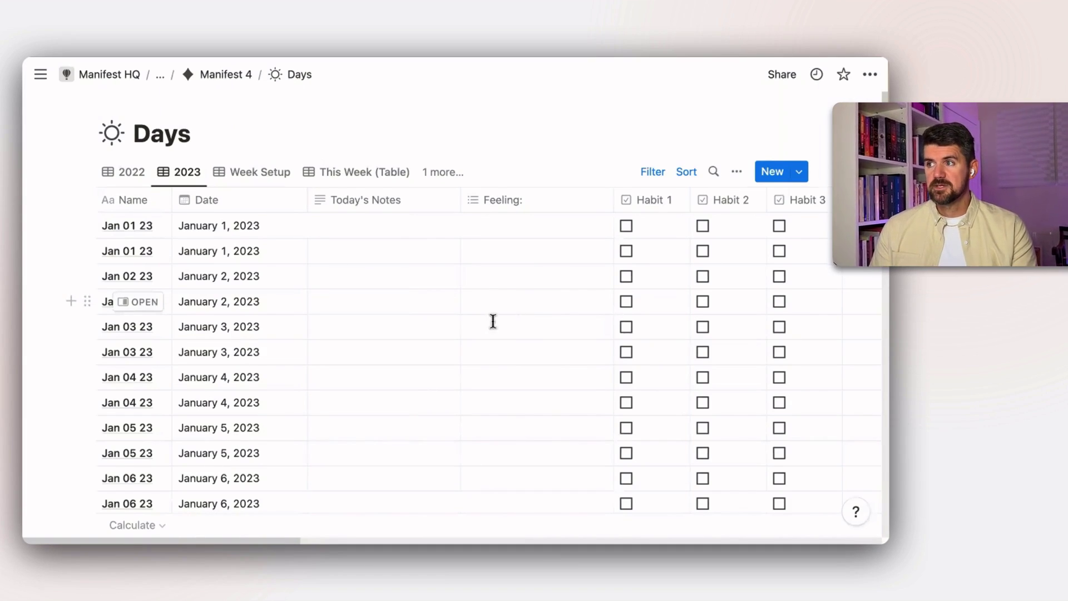
key(super+bracketleft)
scroll(211, 279, up, 5)
scroll(231, 291, up, 3)
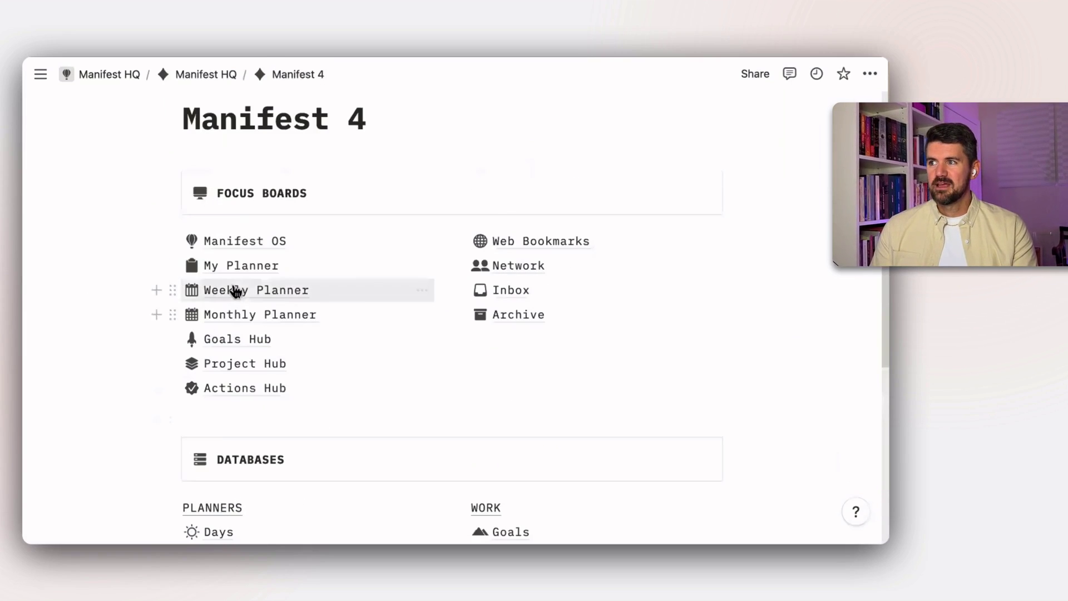
click(237, 263)
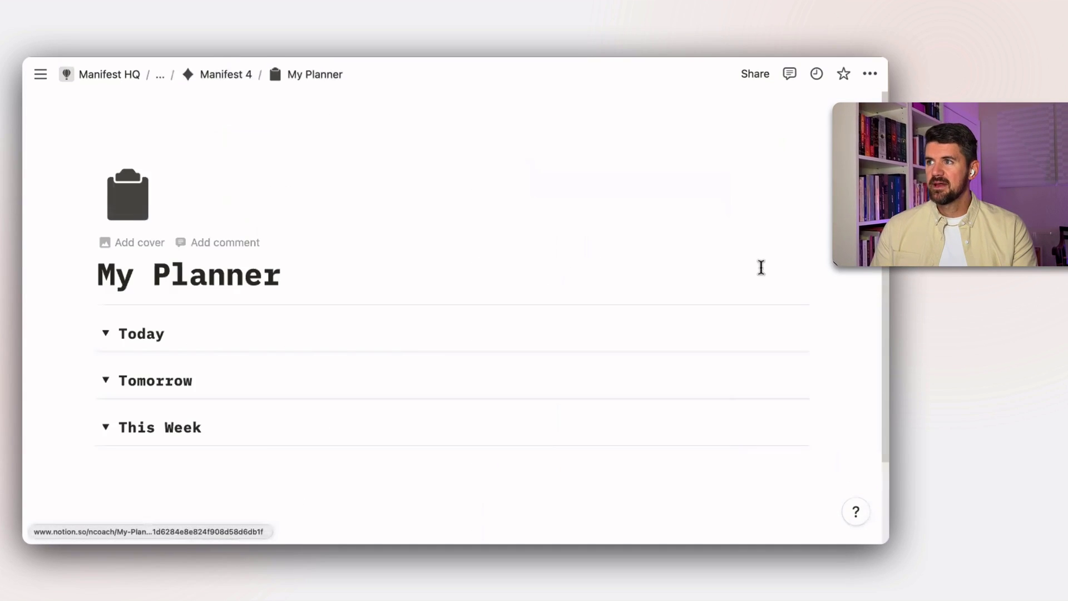
Step: Return to the Manifest HQ page and open the M4 Demo Space example
click(185, 78)
click(185, 78)
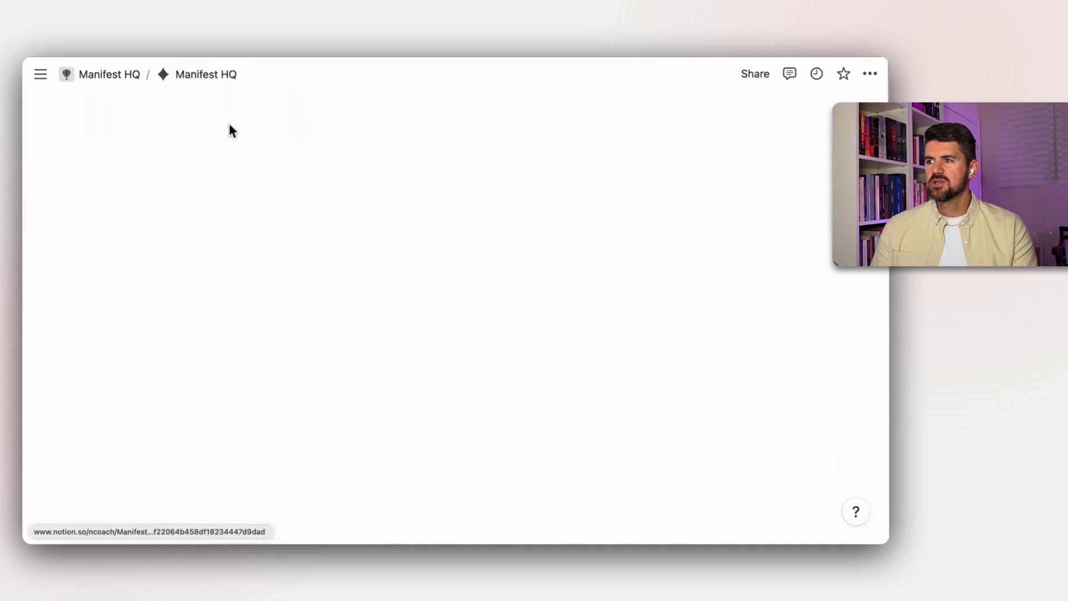
scroll(350, 356, down, 4)
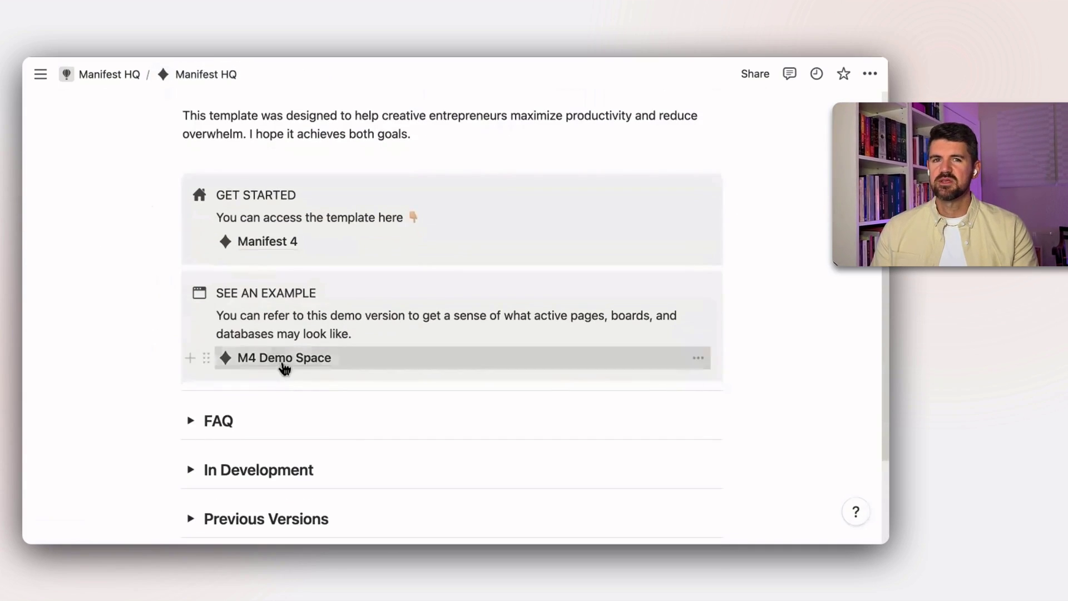
click(283, 362)
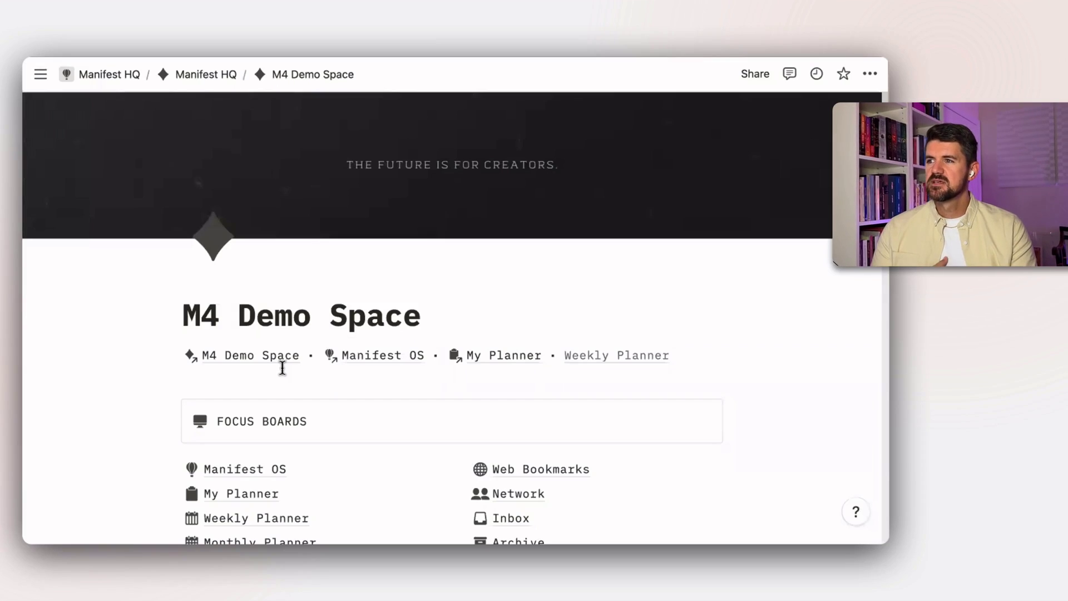
Step: Open the demo My Planner page, reduce the page zoom and show the sort and filter rules of the Actions list under Today
scroll(282, 369, down, 4)
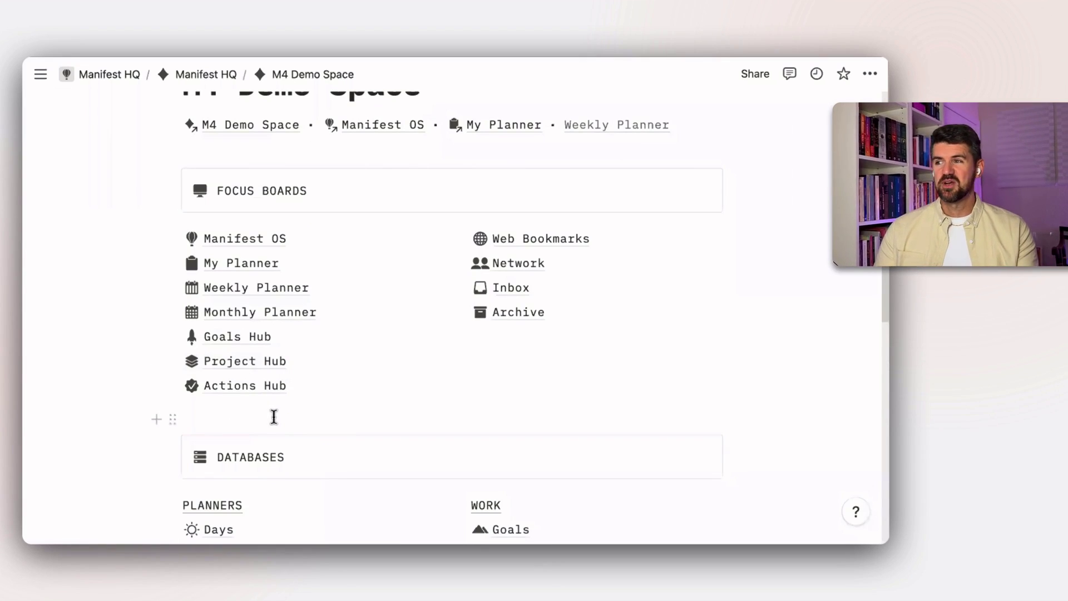
click(232, 263)
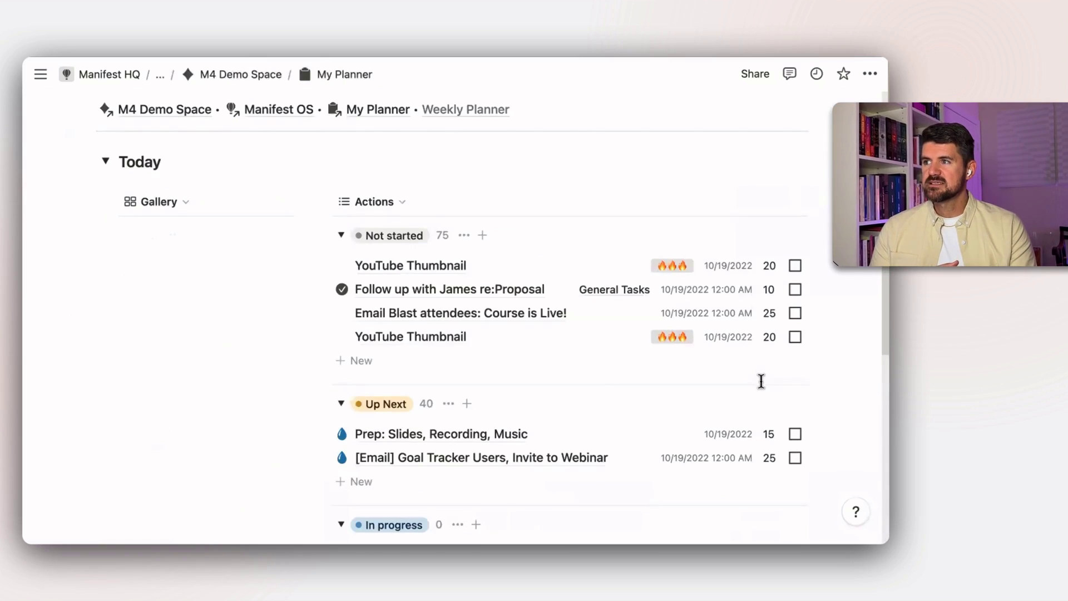
scroll(760, 381, down, 1)
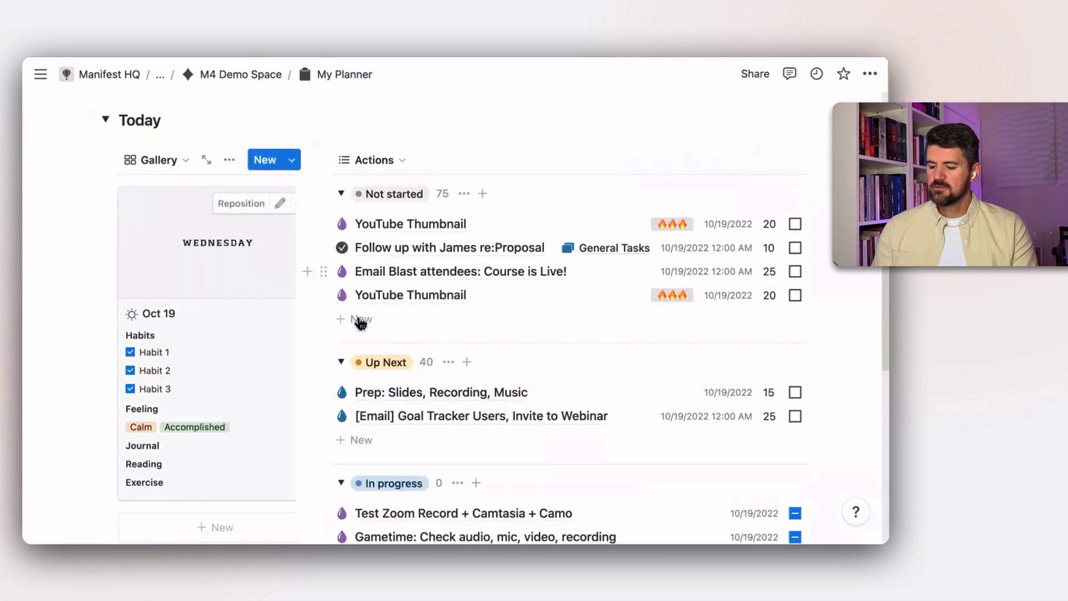
key(ctrl+minus)
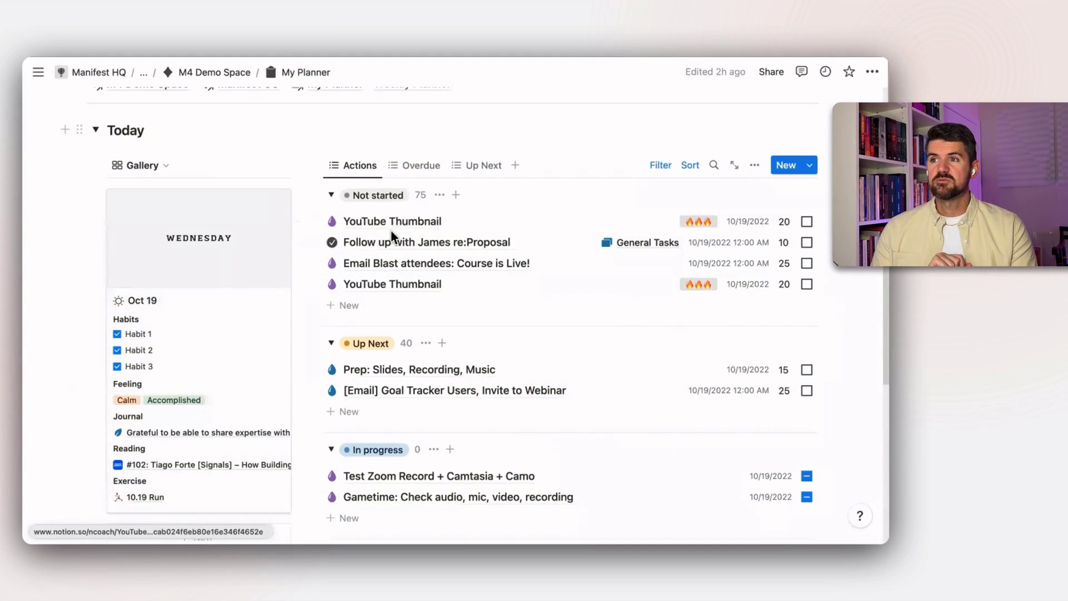
click(660, 165)
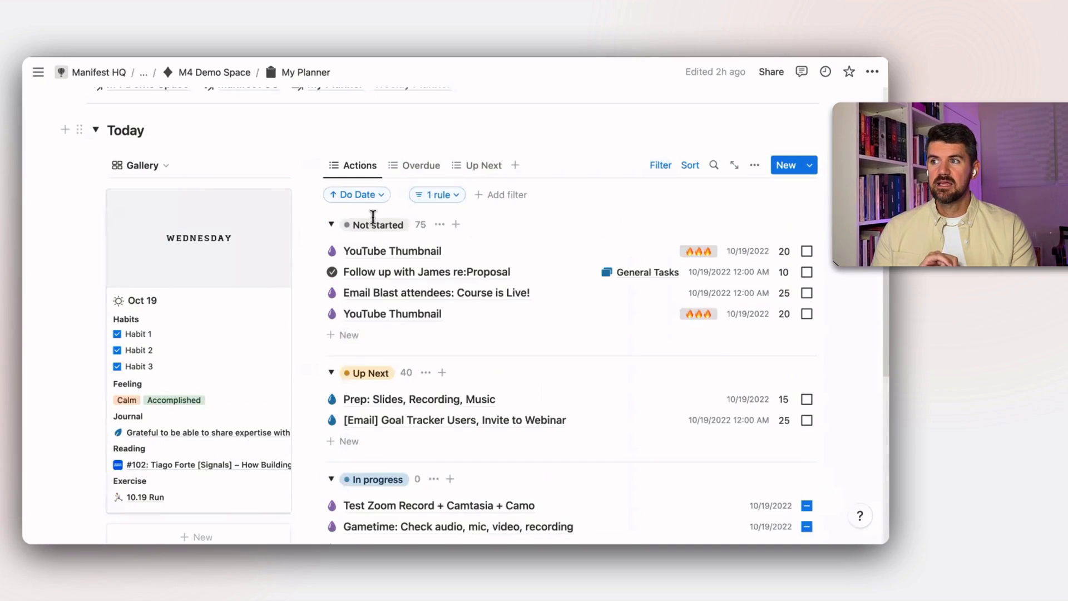
Step: Inspect the Do Date sort of the Actions list, hide its sort and filter rules, and return to the M4 Demo Space page
click(369, 194)
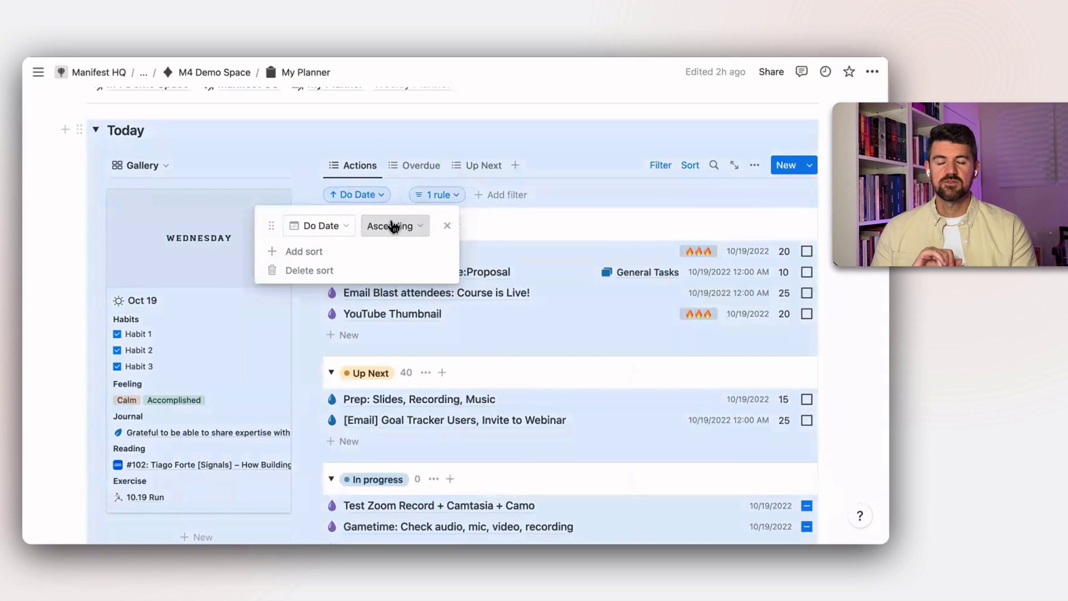
click(669, 167)
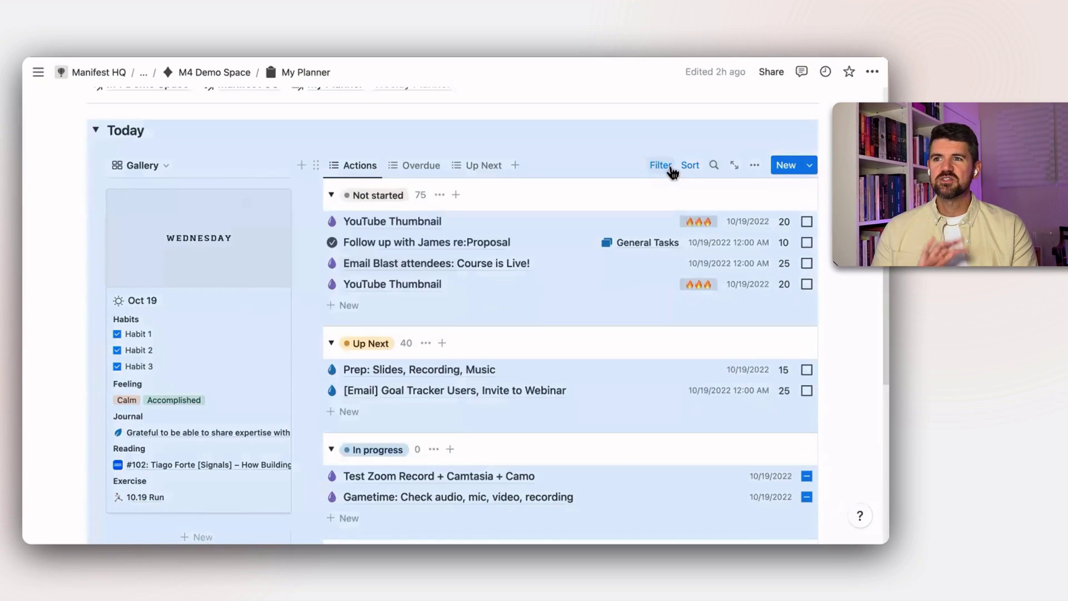
click(854, 162)
key(super+bracketleft)
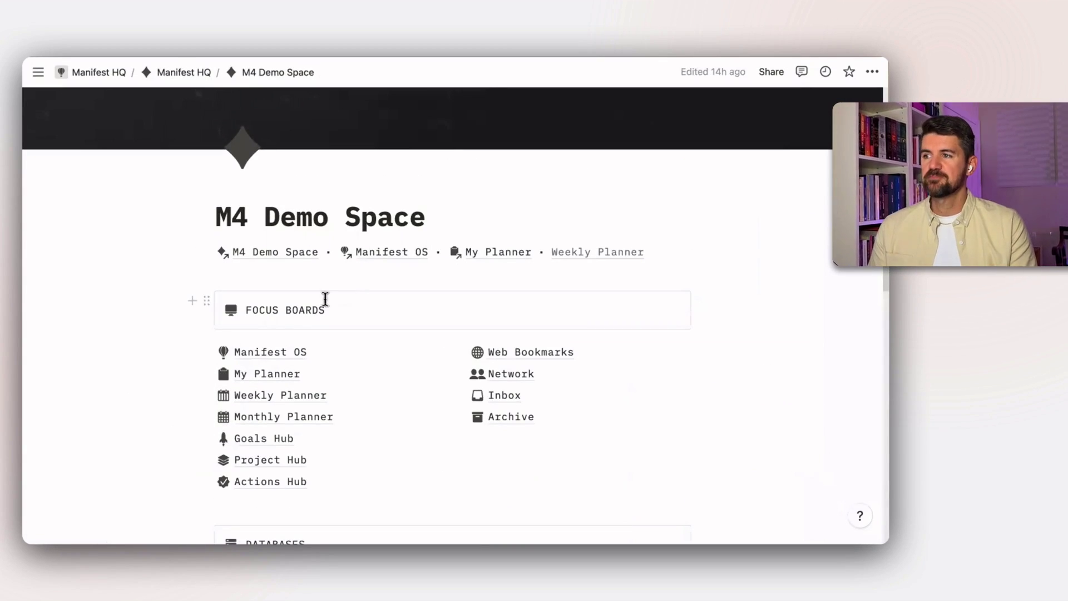
Step: Open the demo Manifest OS page and look over its Quick Capture toggles and the Days board under Track
scroll(334, 241, up, 1)
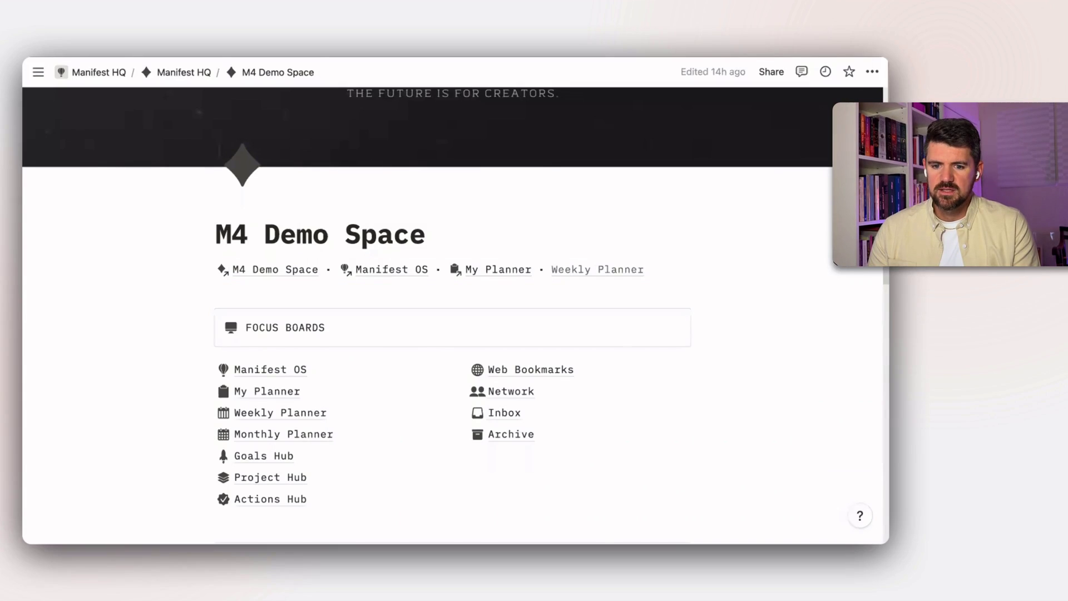
click(255, 395)
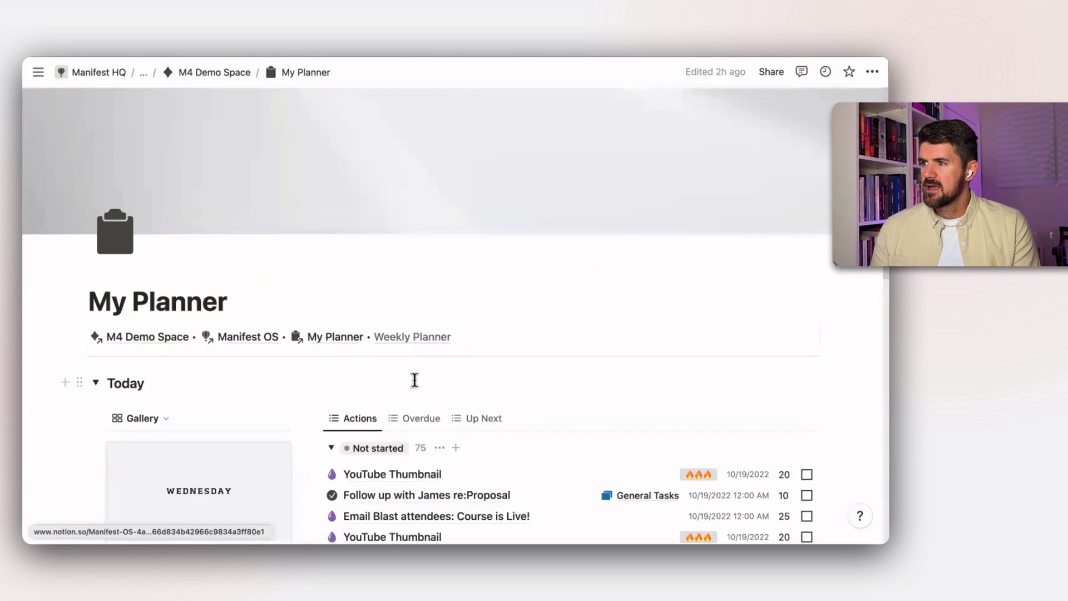
key(super+bracketleft)
click(241, 372)
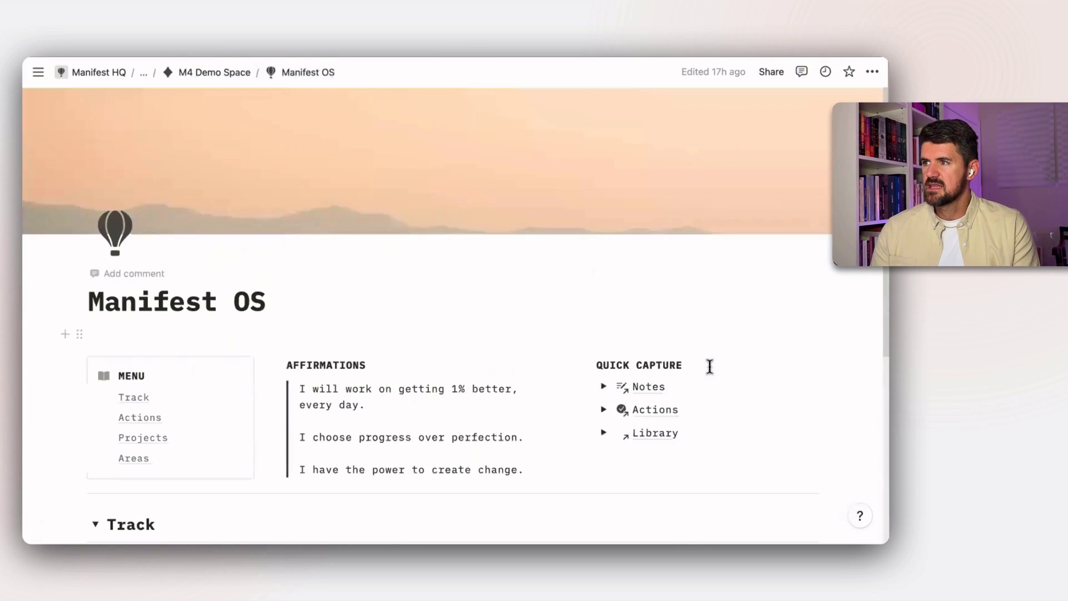
scroll(710, 368, down, 4)
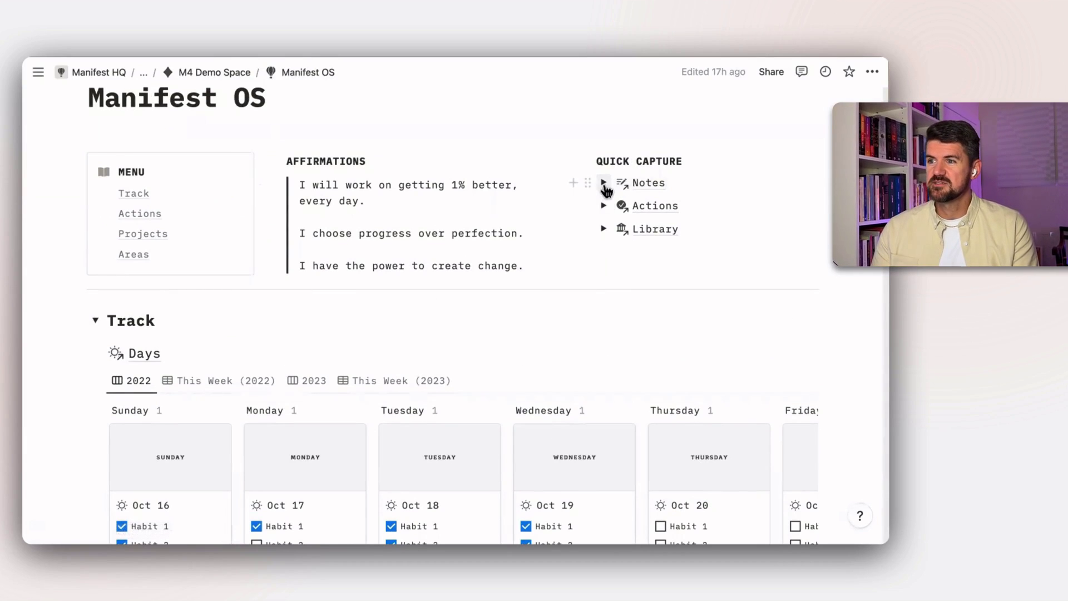
scroll(605, 248, down, 3)
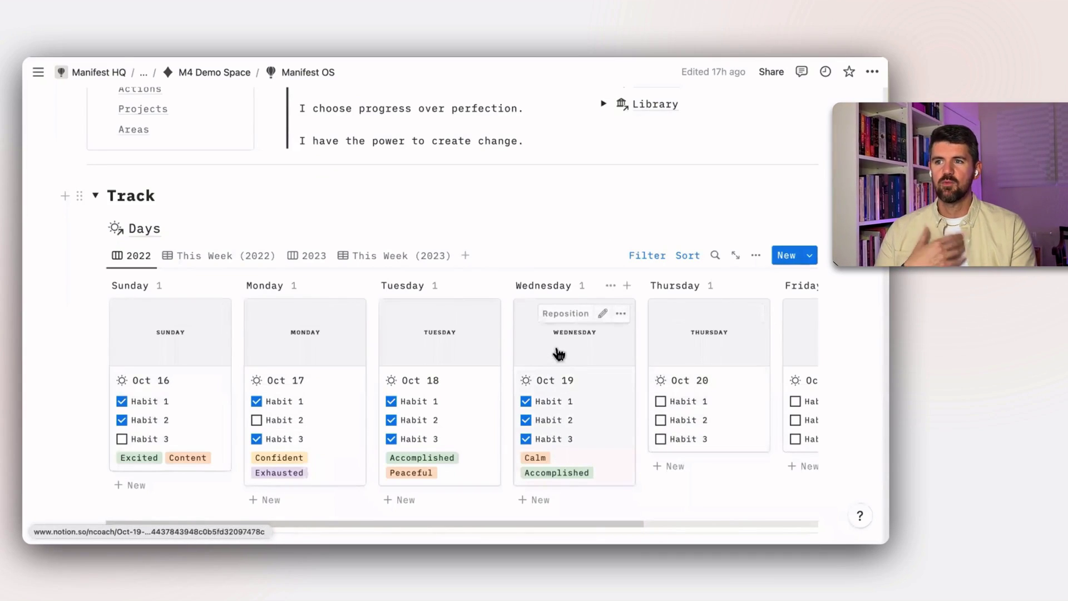
Step: Open the Oct 19 day and add the Win entry "Had a great client meeting this morning!" to its Daily Journal board
click(559, 354)
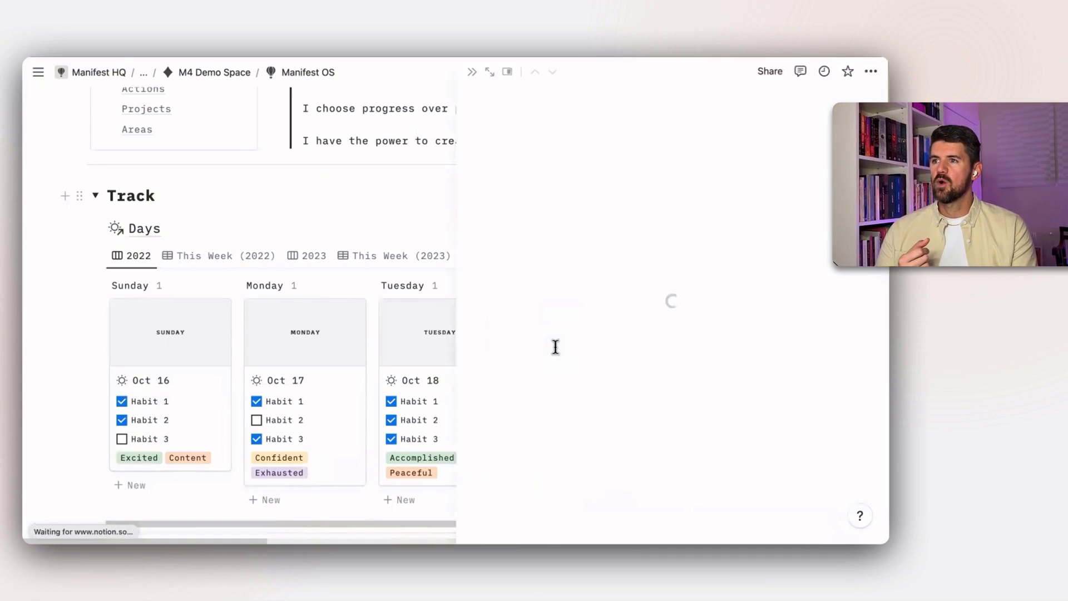
scroll(636, 242, down, 5)
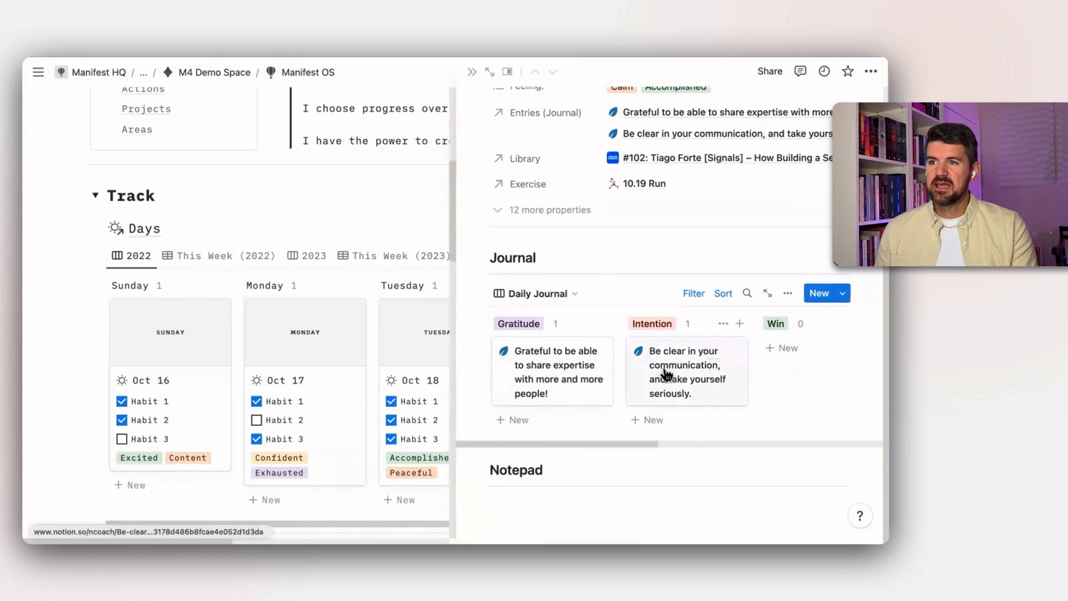
scroll(663, 372, right, 5)
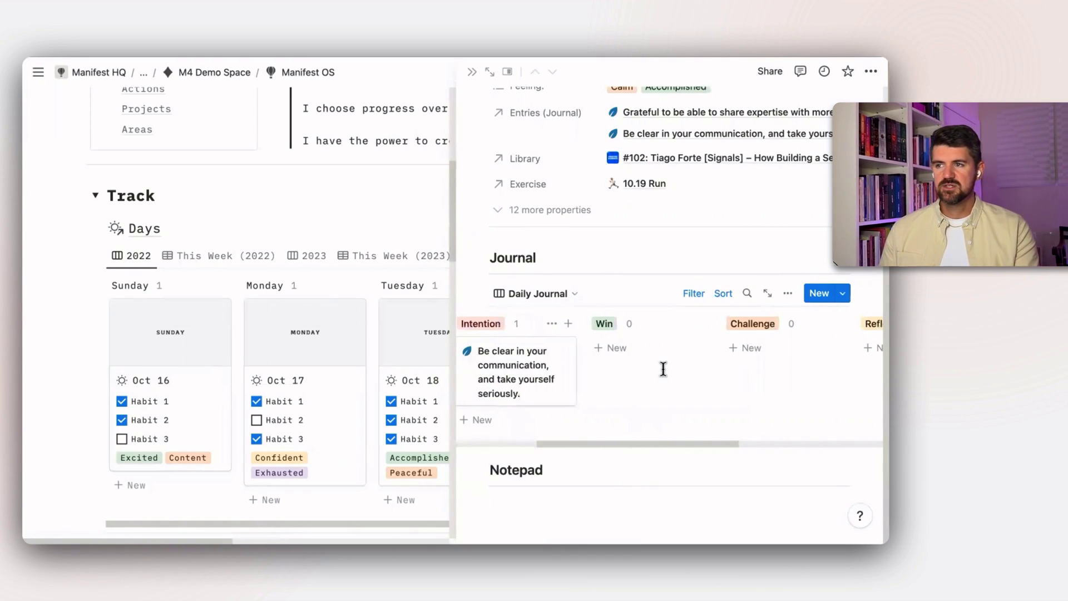
click(644, 348)
text(Had a )
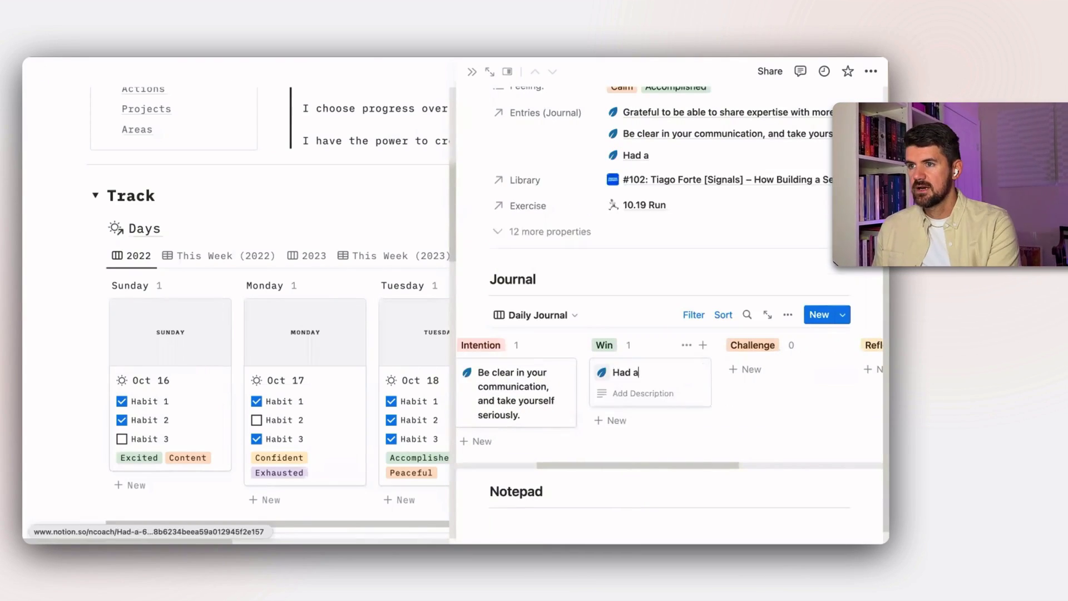
text(great clien)
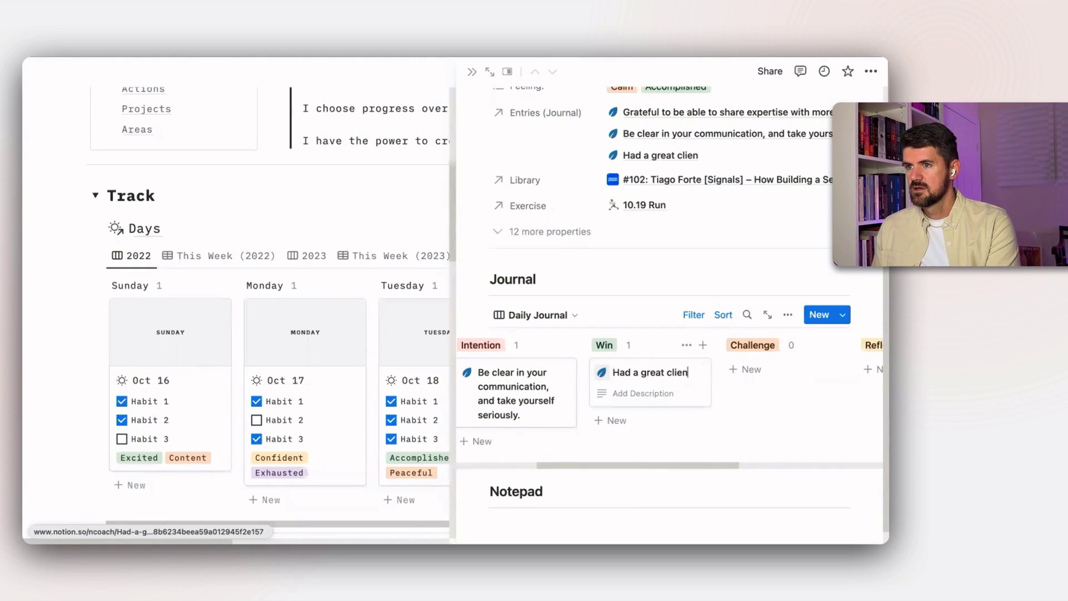
text(t meeting th)
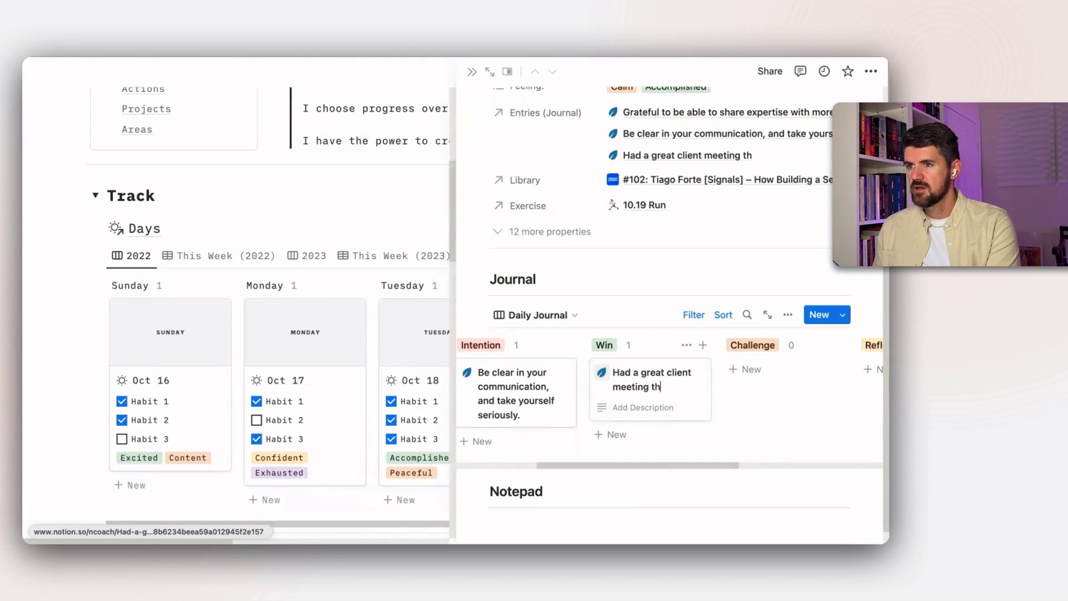
text(i s morning!)
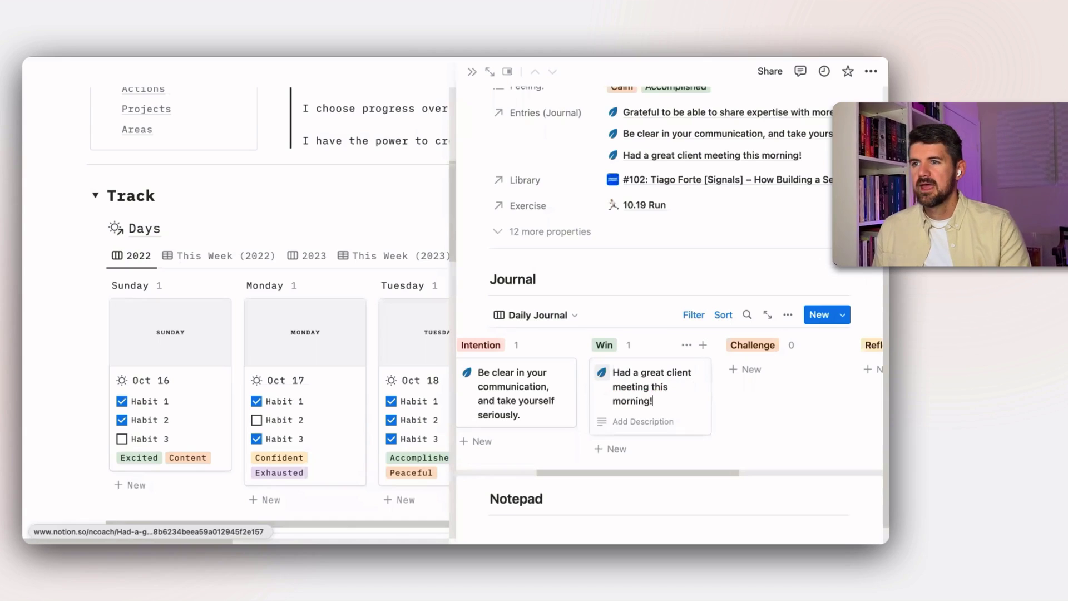
Step: Add a Challenge entry to the Daily Journal saying that a named family member didn't sleep too well, and return to the Oct 19 page
click(748, 369)
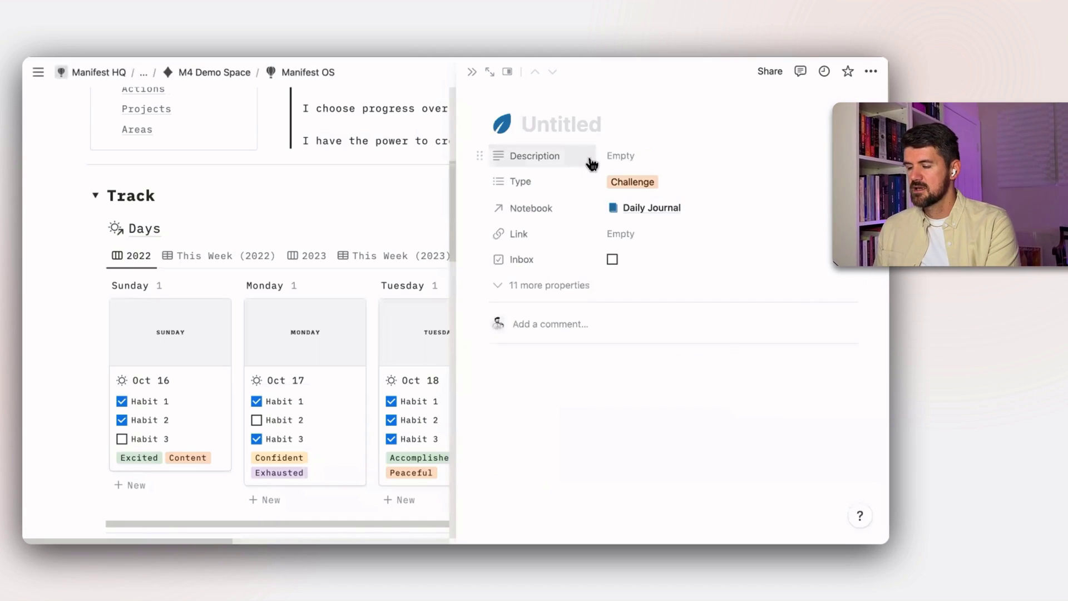
text(Mila )
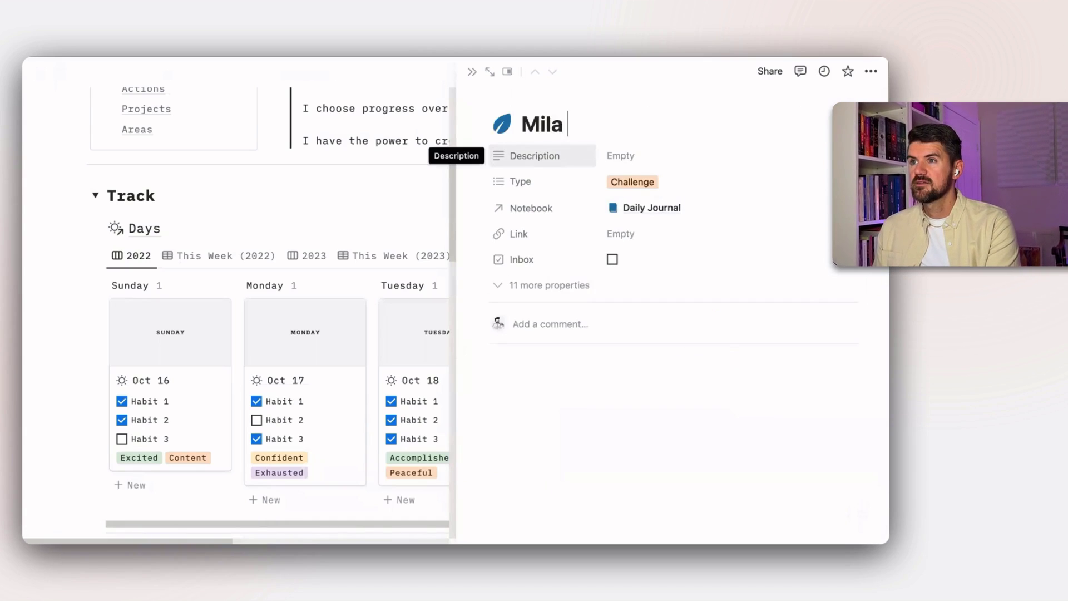
text(didn't sleep too we)
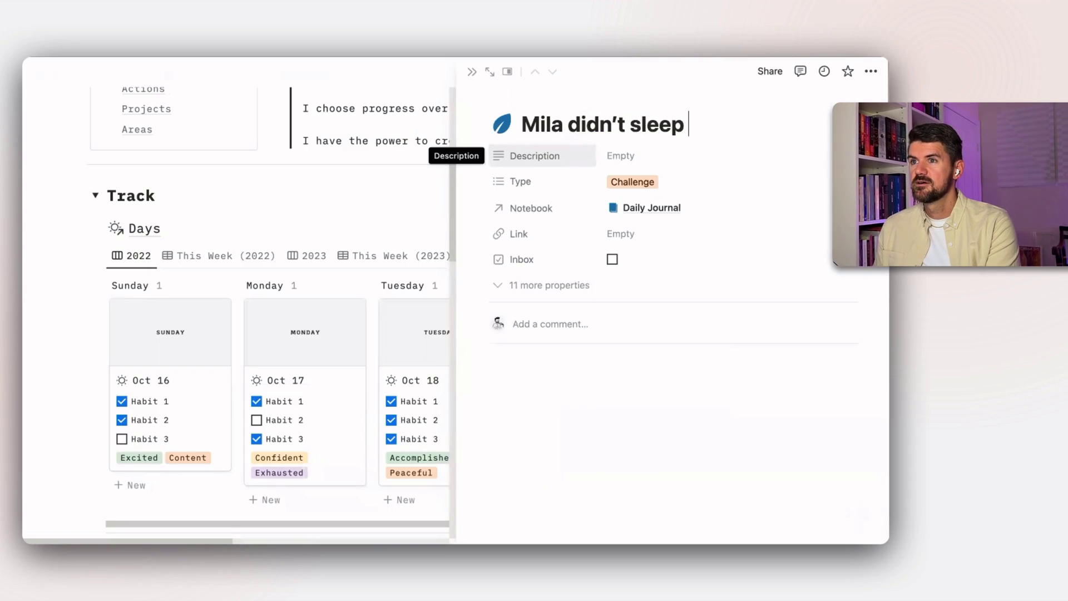
text(ll.)
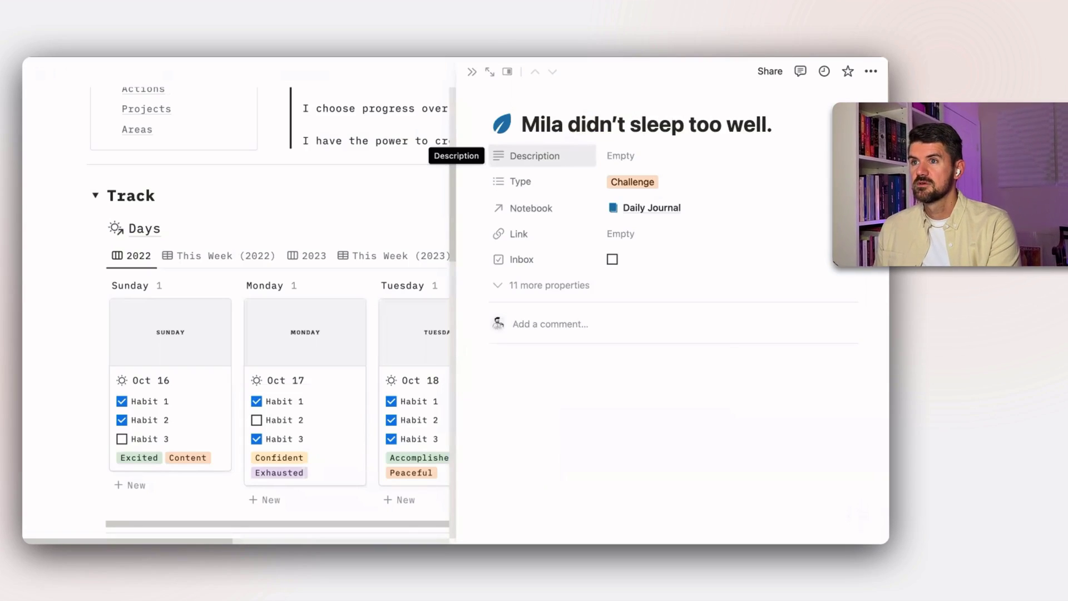
key(super+bracketleft)
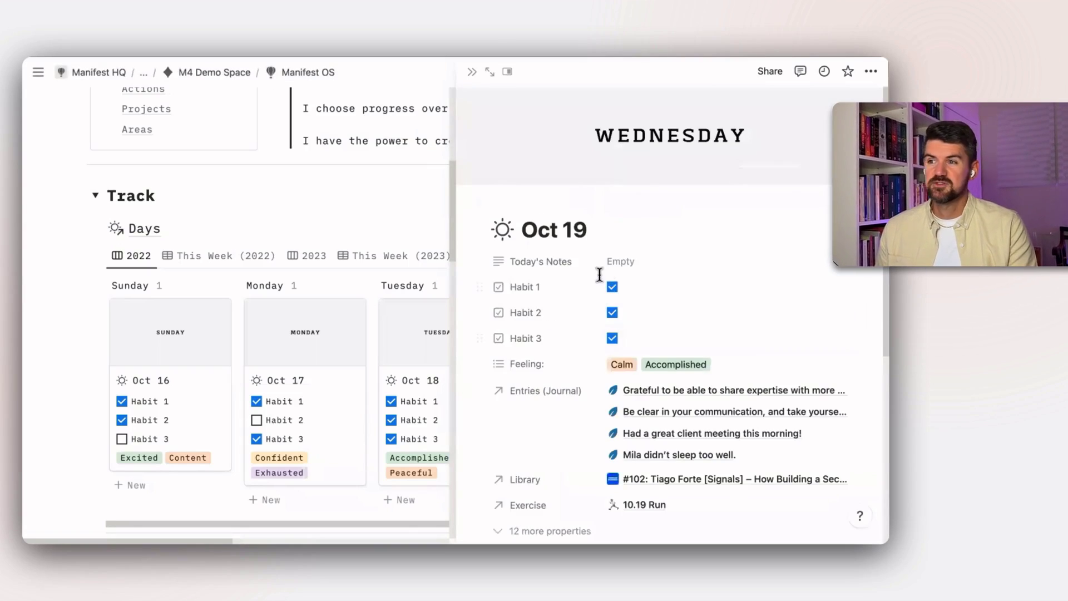
Step: Review the entries on the Oct 19 Daily Journal board and inspect the board's Daily Planner filter
scroll(703, 354, down, 2)
scroll(703, 354, down, 3)
scroll(798, 413, right, 3)
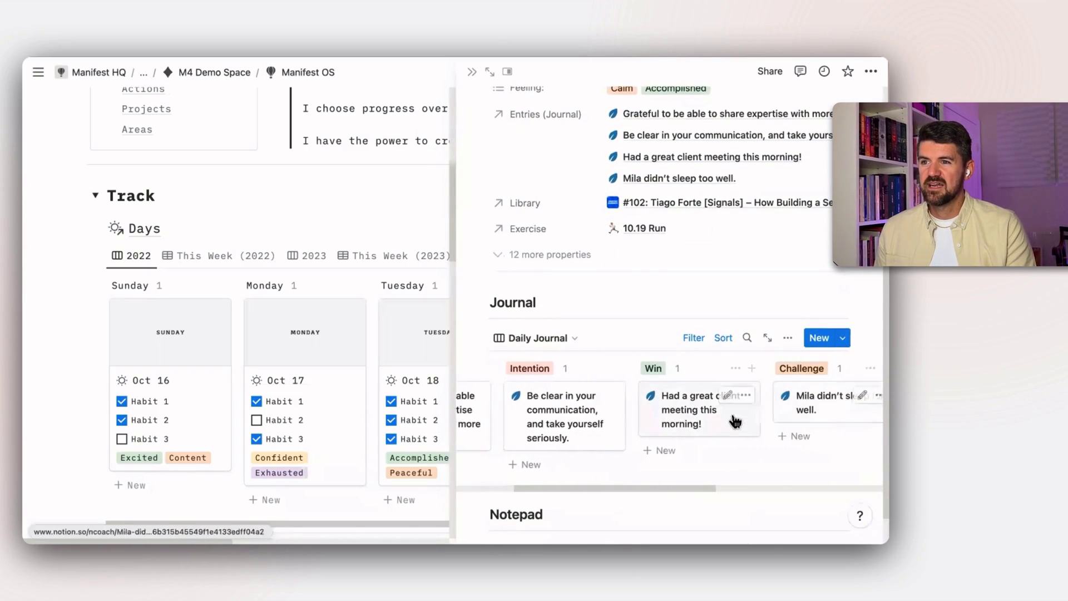
scroll(793, 412, right, 2)
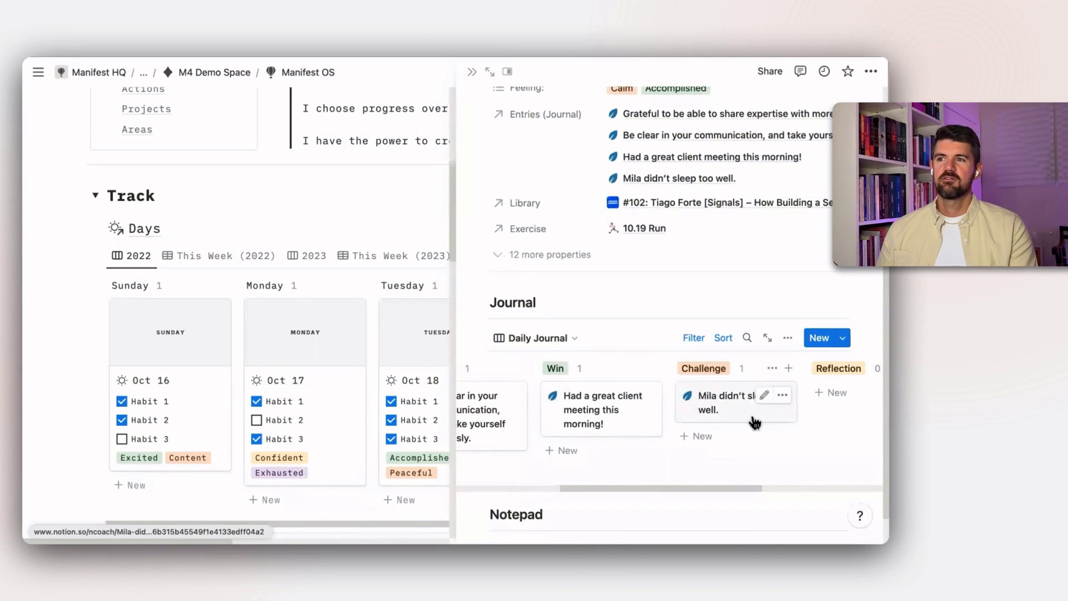
click(691, 337)
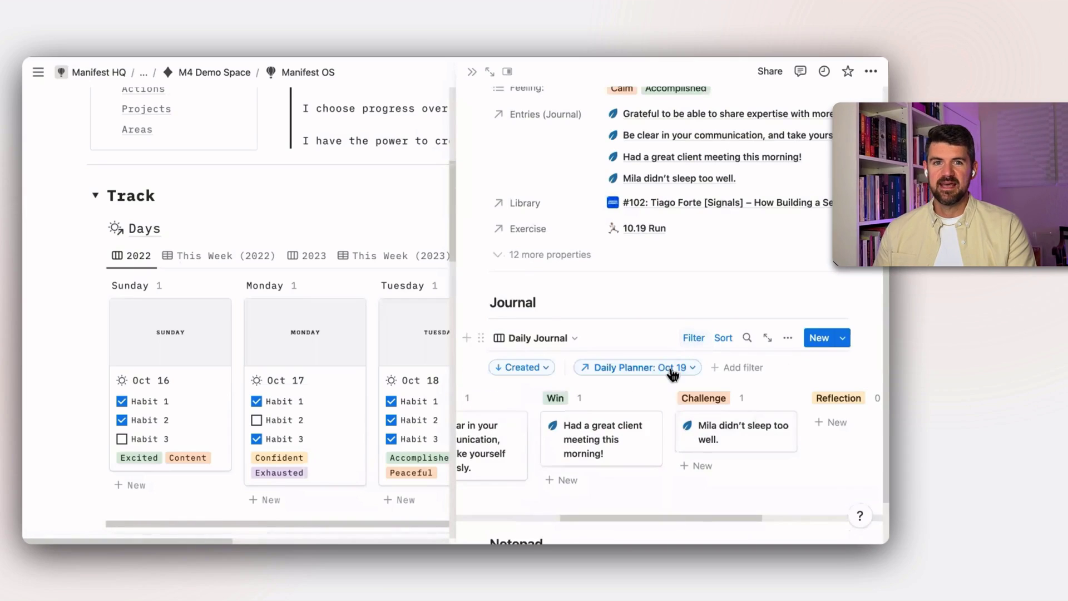
click(672, 371)
click(662, 349)
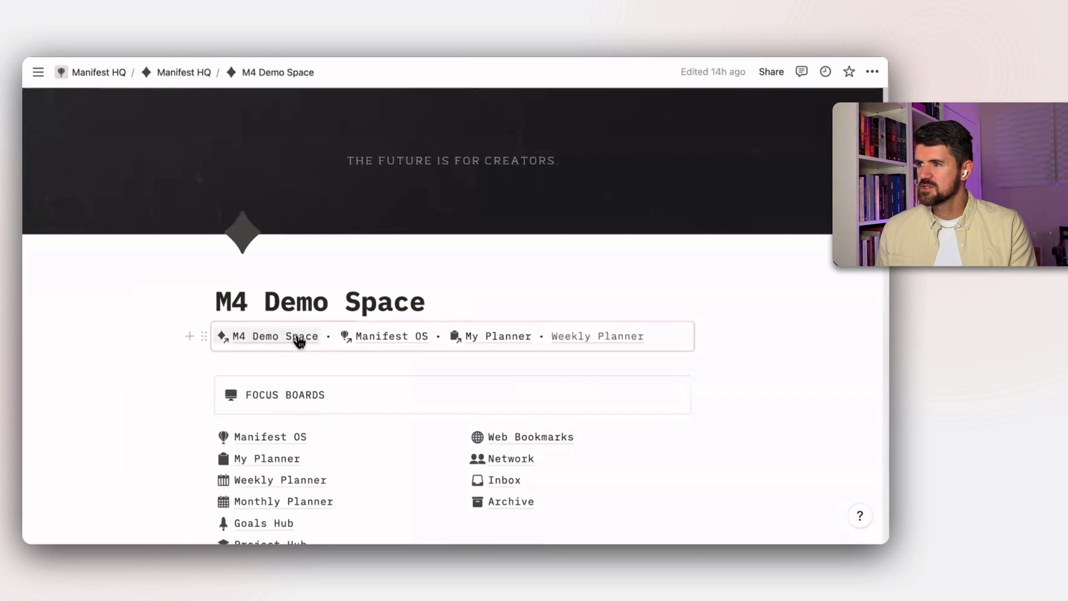
Step: Open the Weekly Planner page from the focus boards of M4 Demo Space
scroll(275, 399, down, 3)
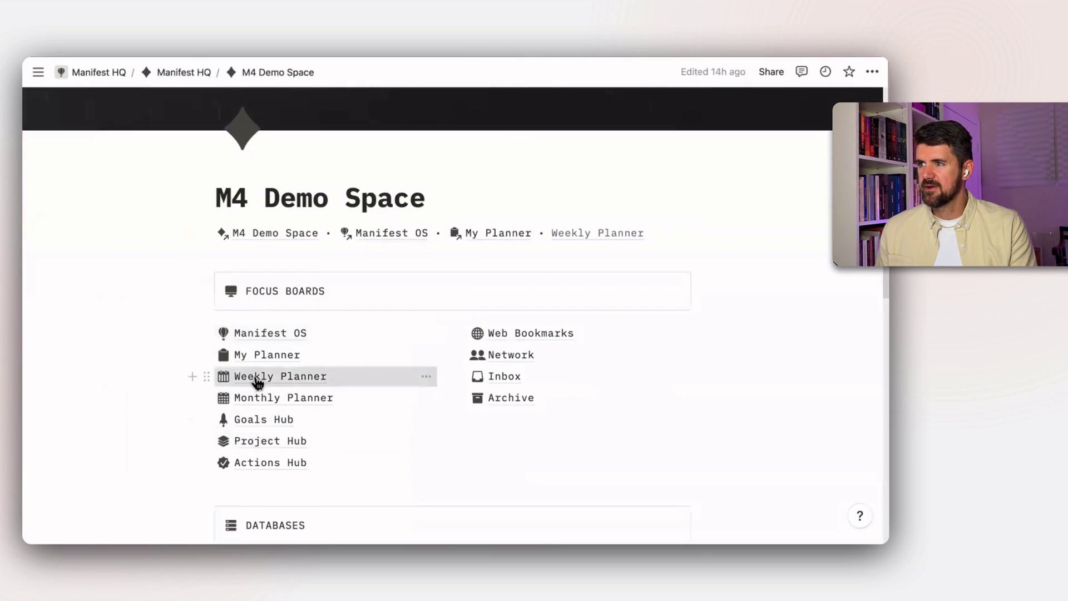
click(257, 378)
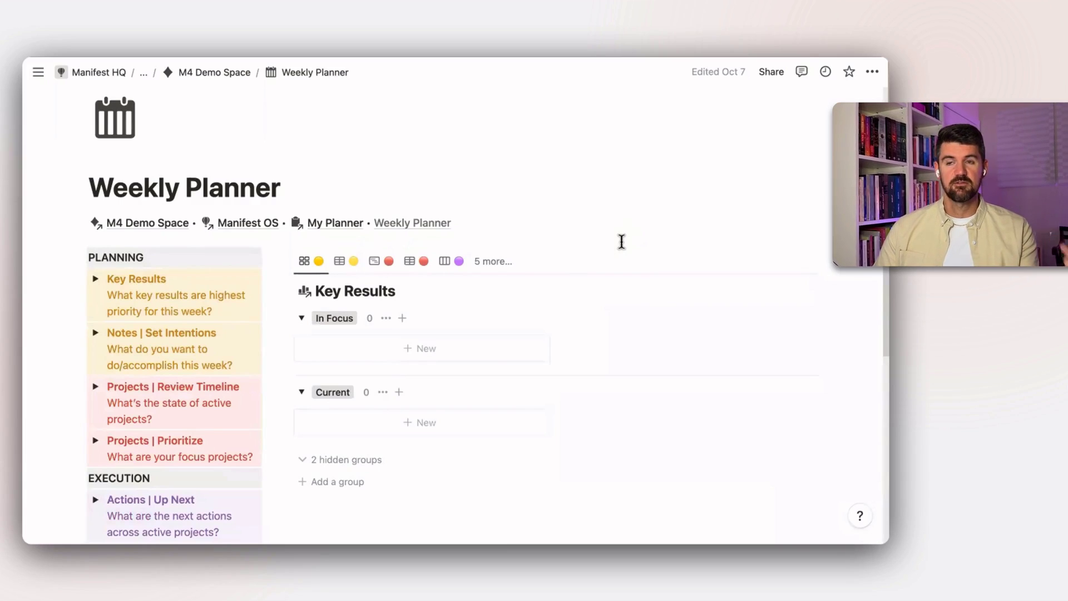
scroll(315, 268, down, 1)
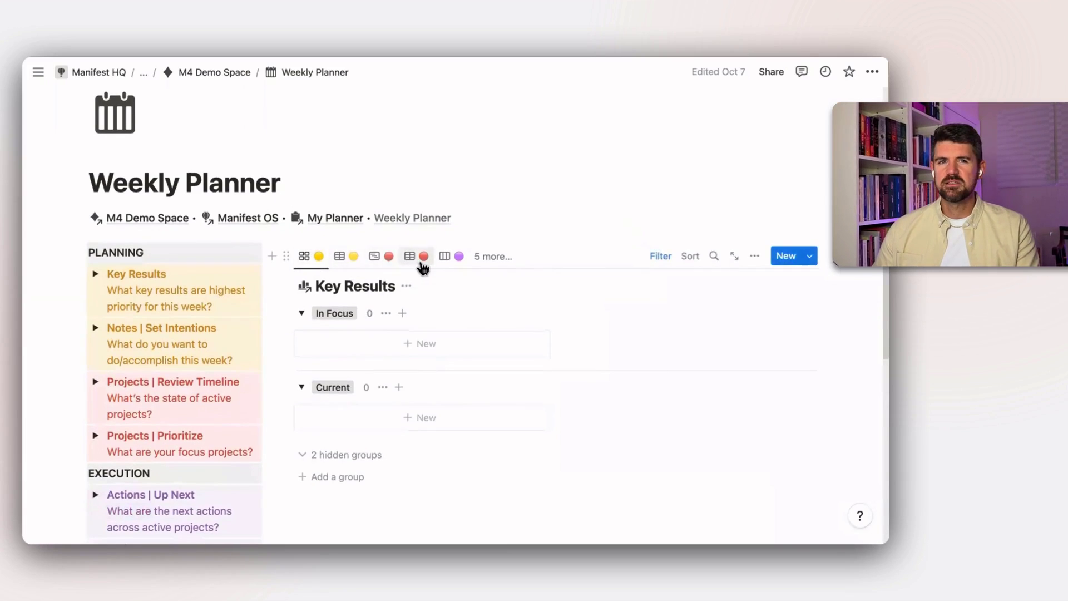
Step: Go through the Weekly Planner's database views, from the yellow Notes table and the Projects timeline and table to the green Notes table
click(340, 260)
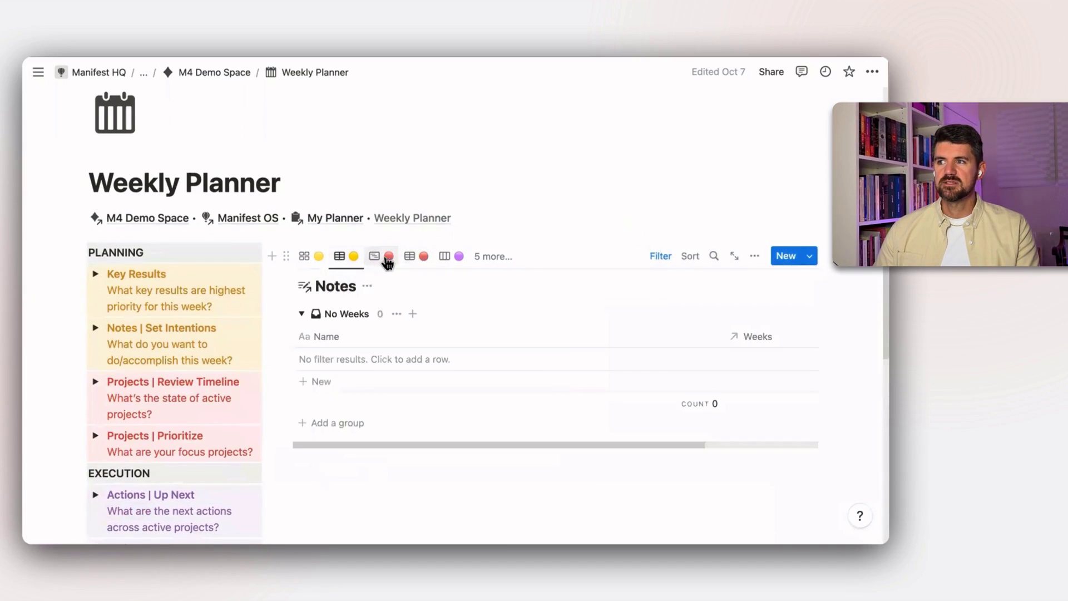
click(390, 258)
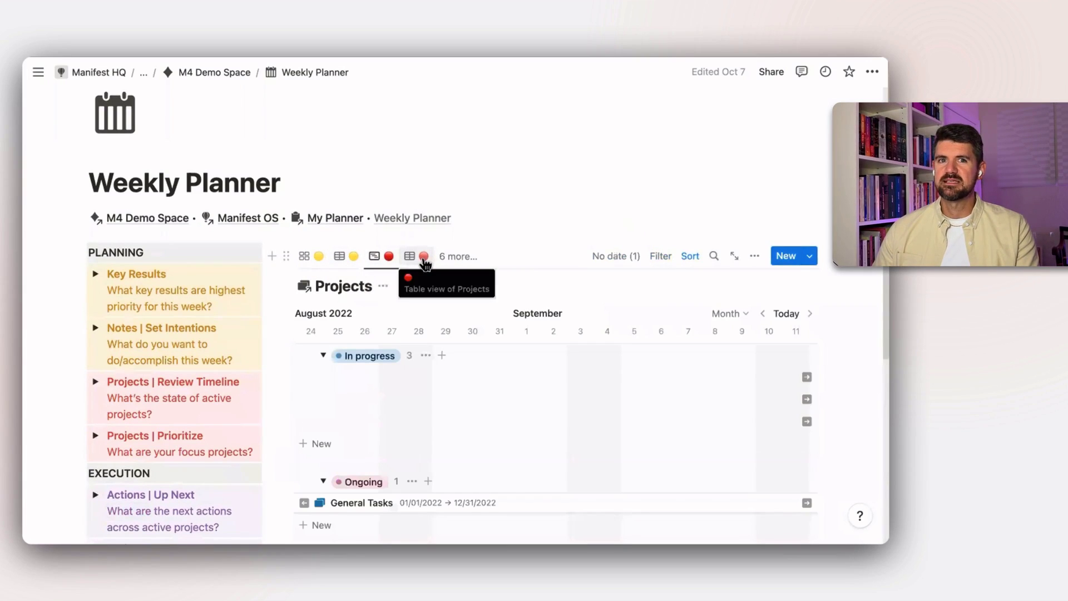
click(424, 260)
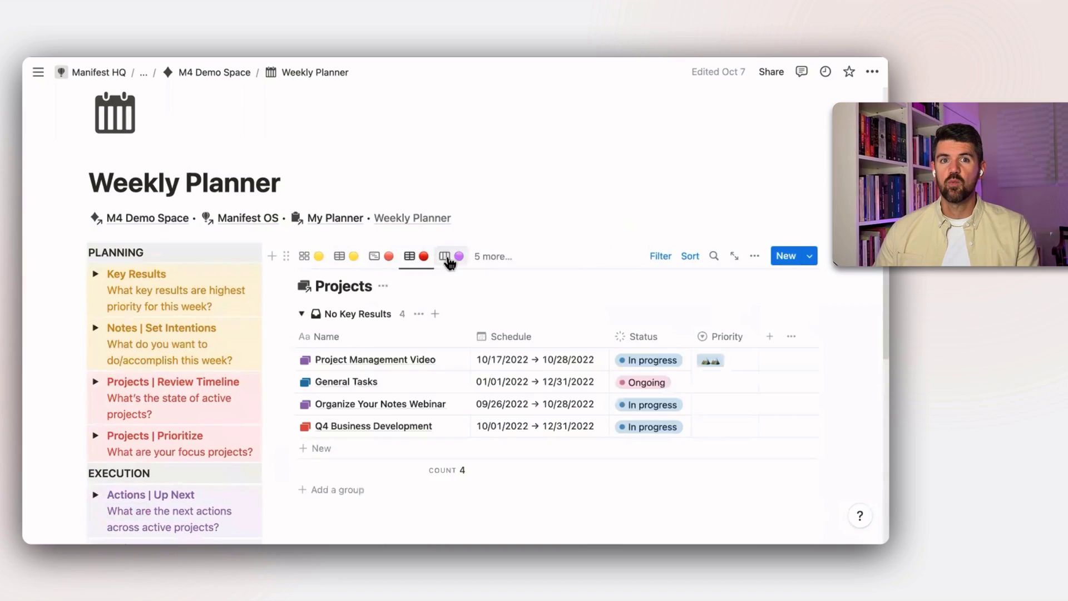
click(448, 266)
click(493, 257)
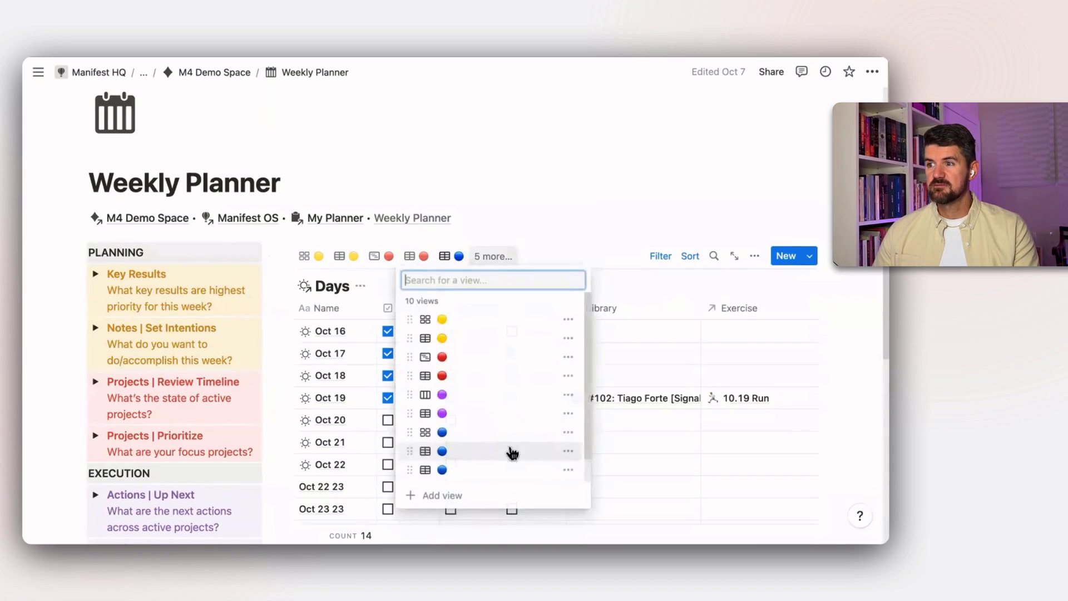
click(511, 469)
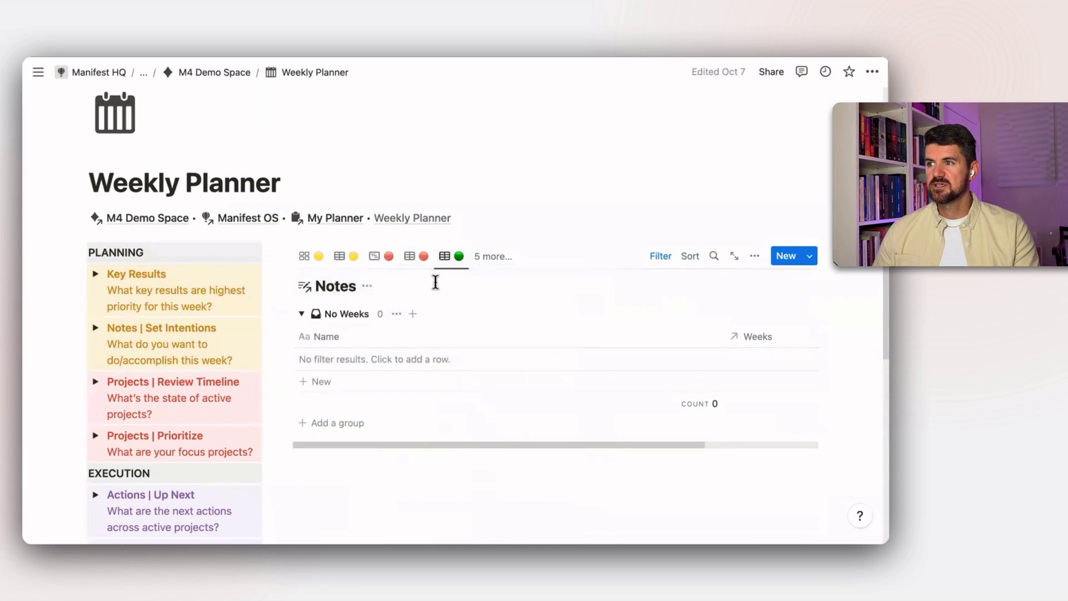
Step: Create a new note in the Weekly Planner's green Notes view, expand its hidden properties and look through them
click(790, 261)
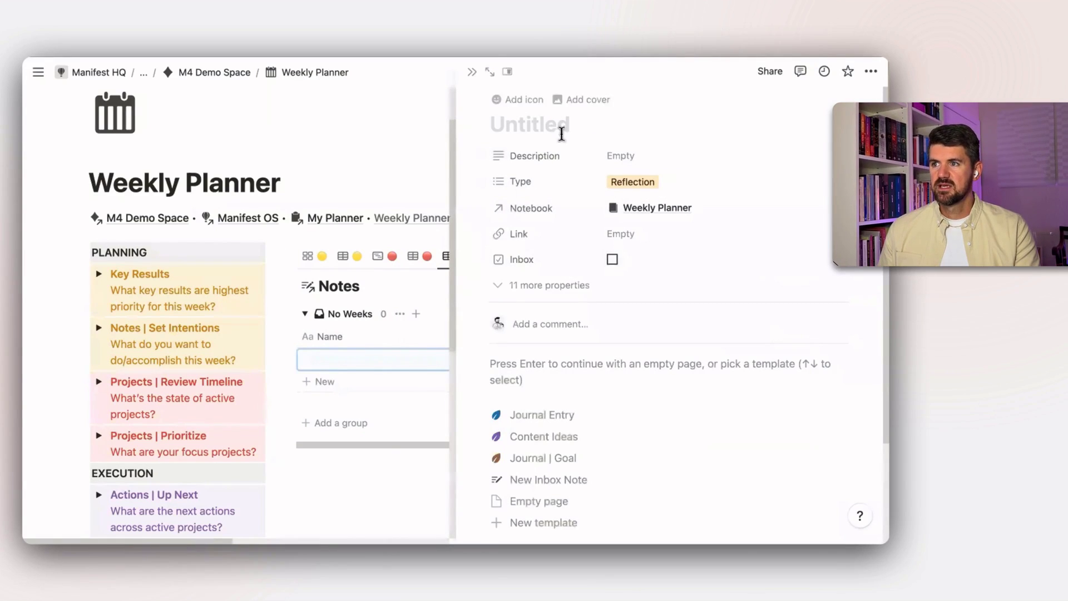
click(535, 285)
scroll(649, 353, down, 5)
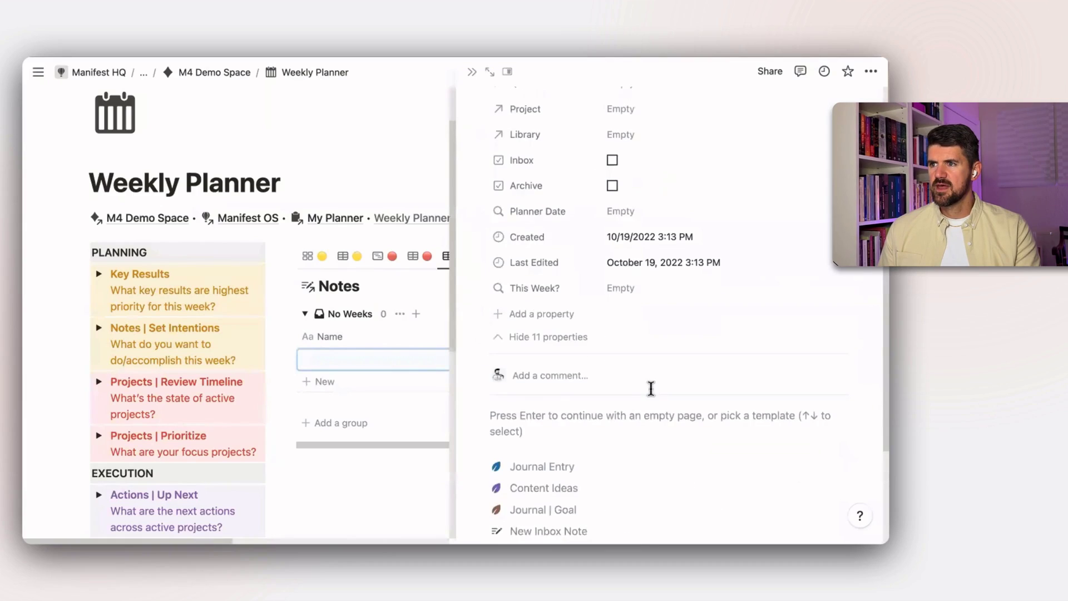
scroll(648, 375, up, 2)
scroll(645, 379, up, 2)
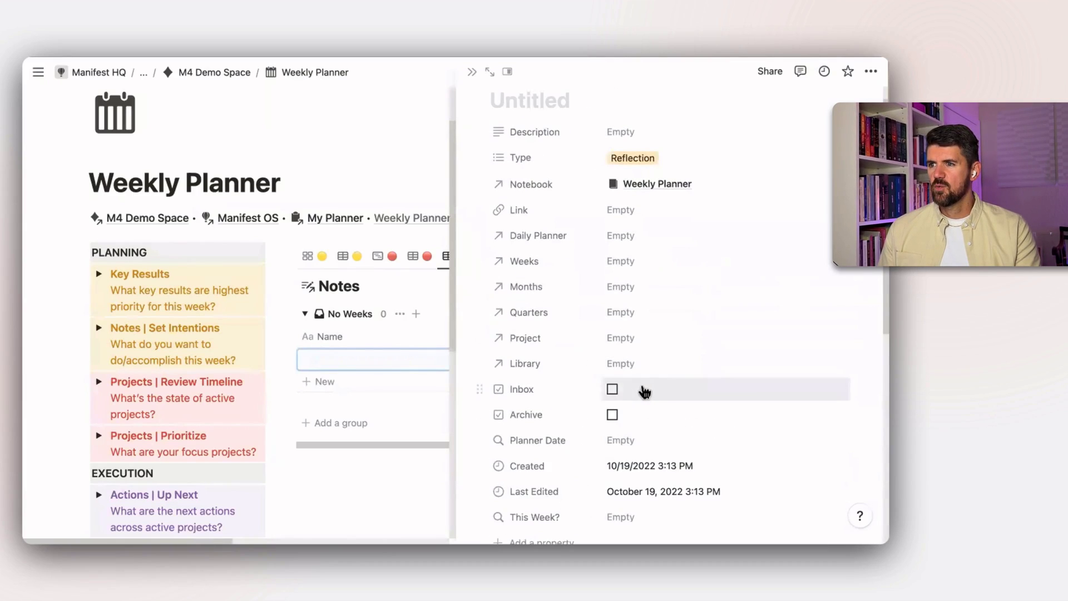
Step: Link the new note to week 42 (Oct 15, 2023) and title it "Need to cut back on client communications, focus on meeting agenda."
click(688, 257)
text(42)
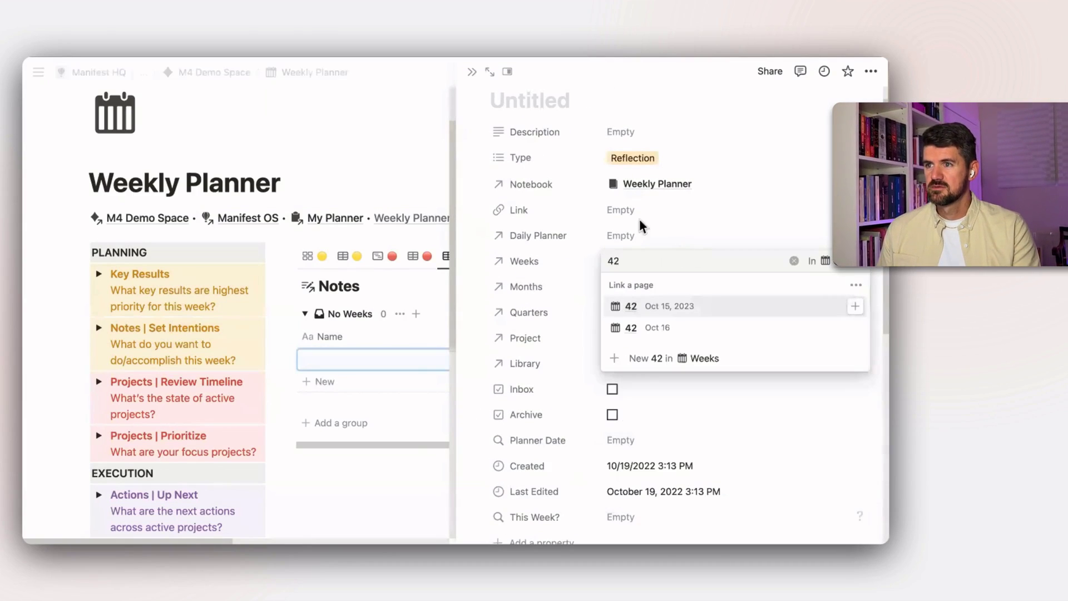
click(646, 306)
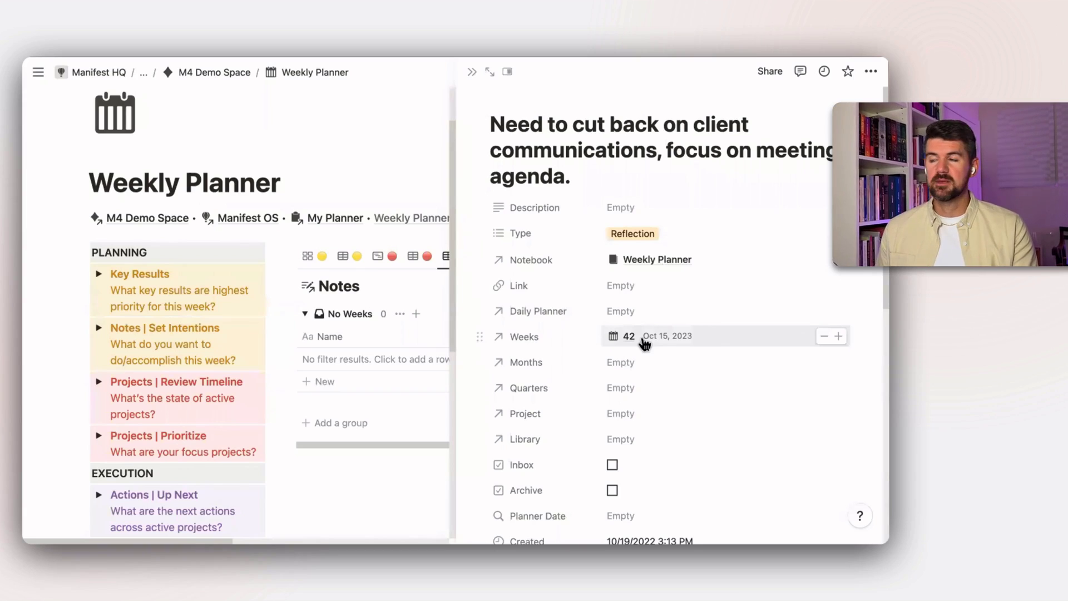
key(Escape)
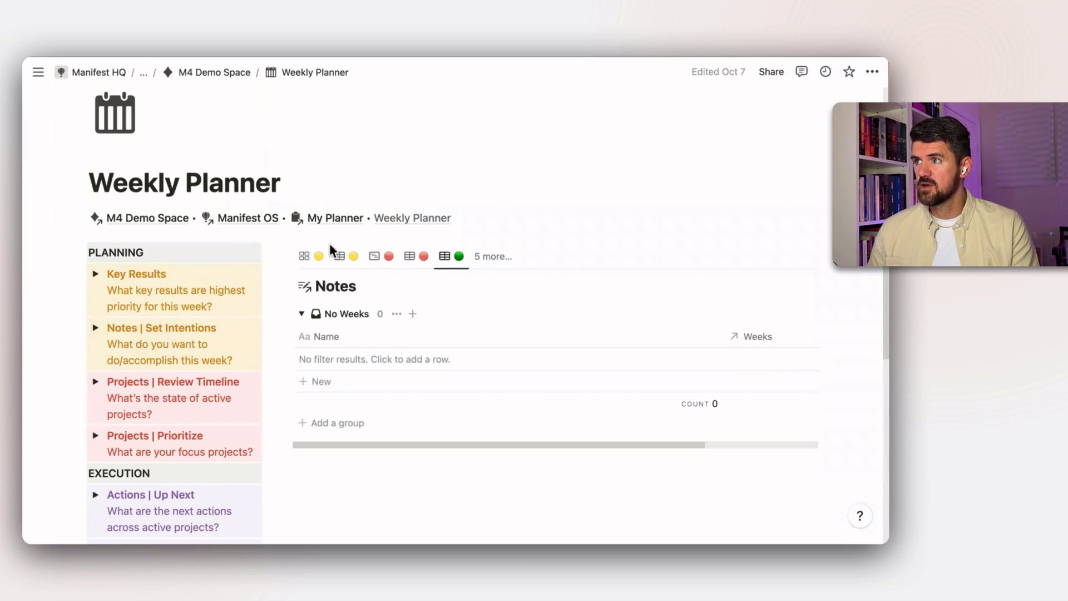
Step: Go through M4 Demo Space to Manifest OS and open the October entry from its Months gallery as a full page
click(214, 72)
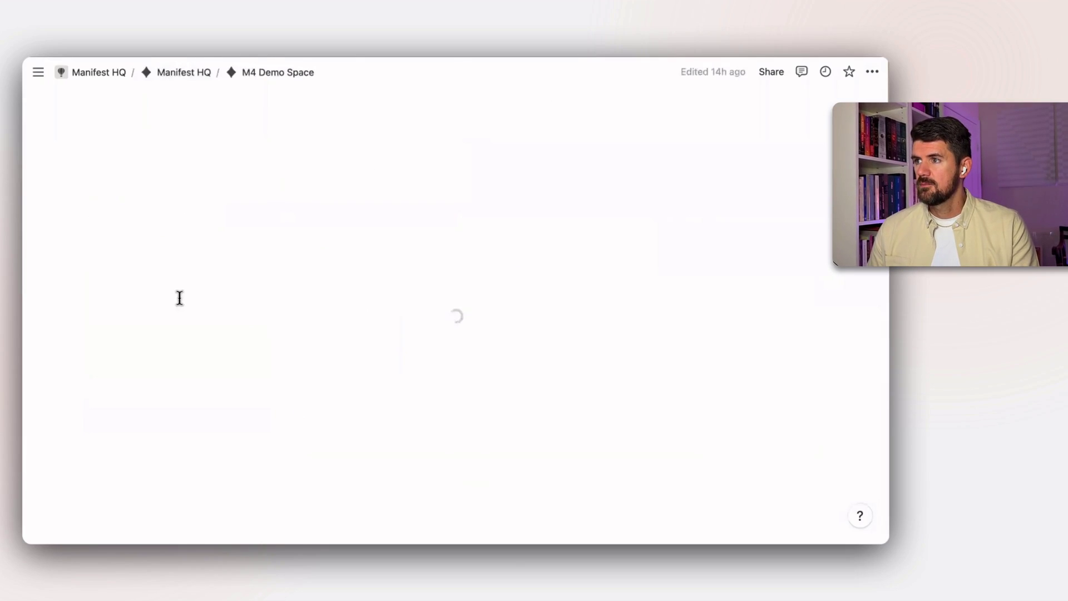
click(276, 436)
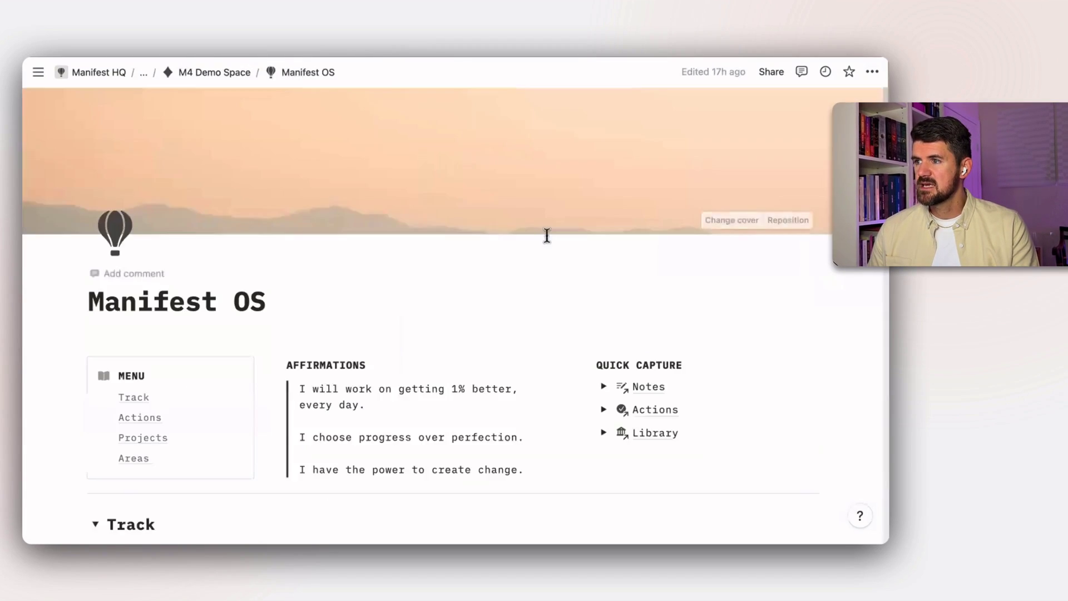
scroll(546, 236, down, 15)
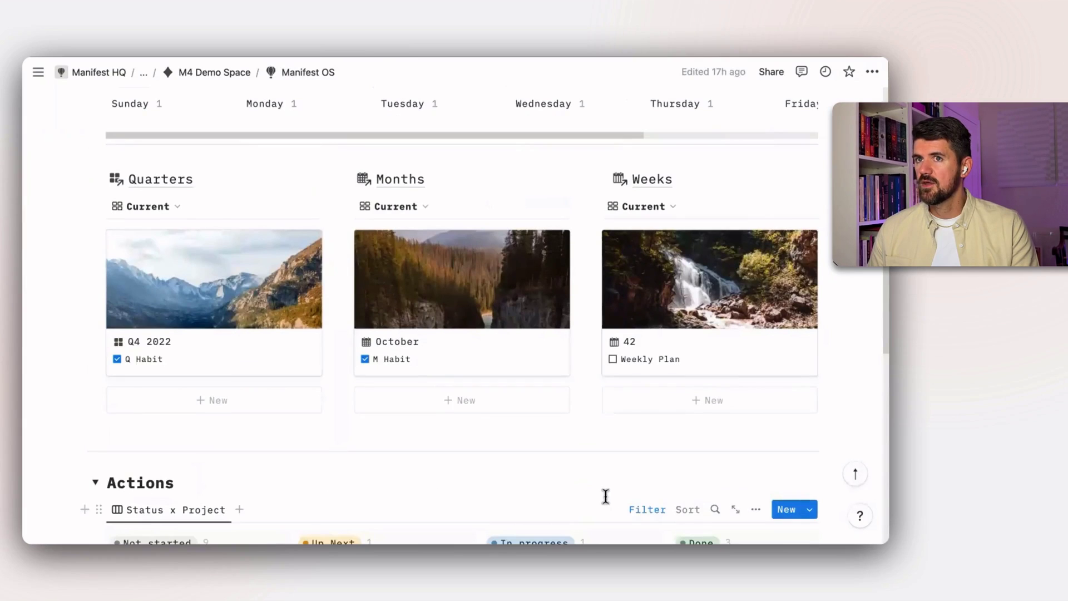
click(421, 309)
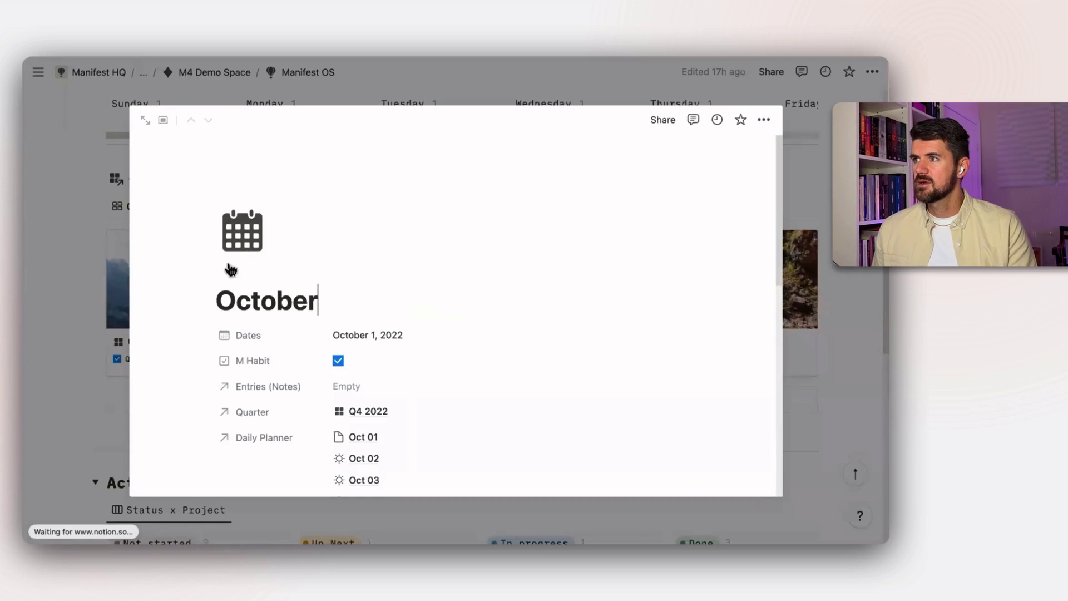
click(146, 121)
Step: Review the October page's properties, from the Daily Planner links to the Habit 1, Feeling, Learning and Exercise rollups
scroll(424, 291, down, 4)
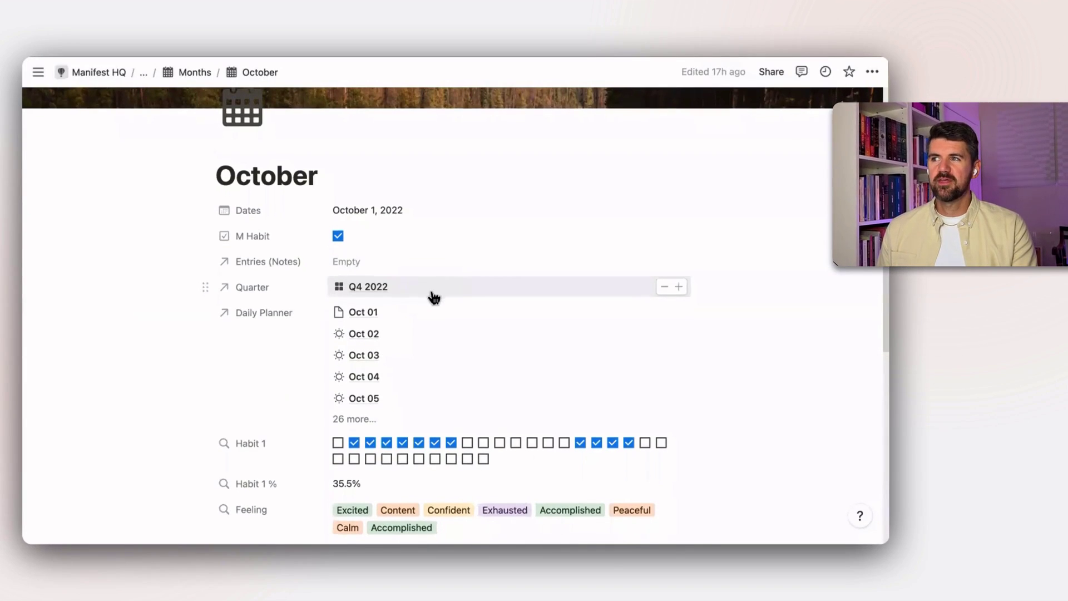
scroll(428, 295, down, 2)
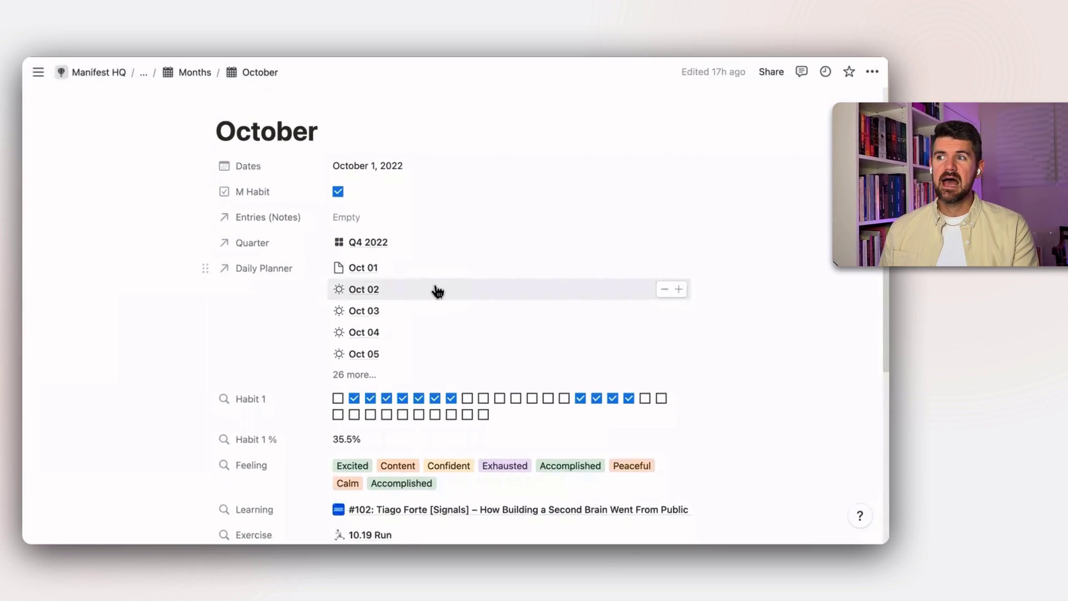
scroll(436, 291, down, 3)
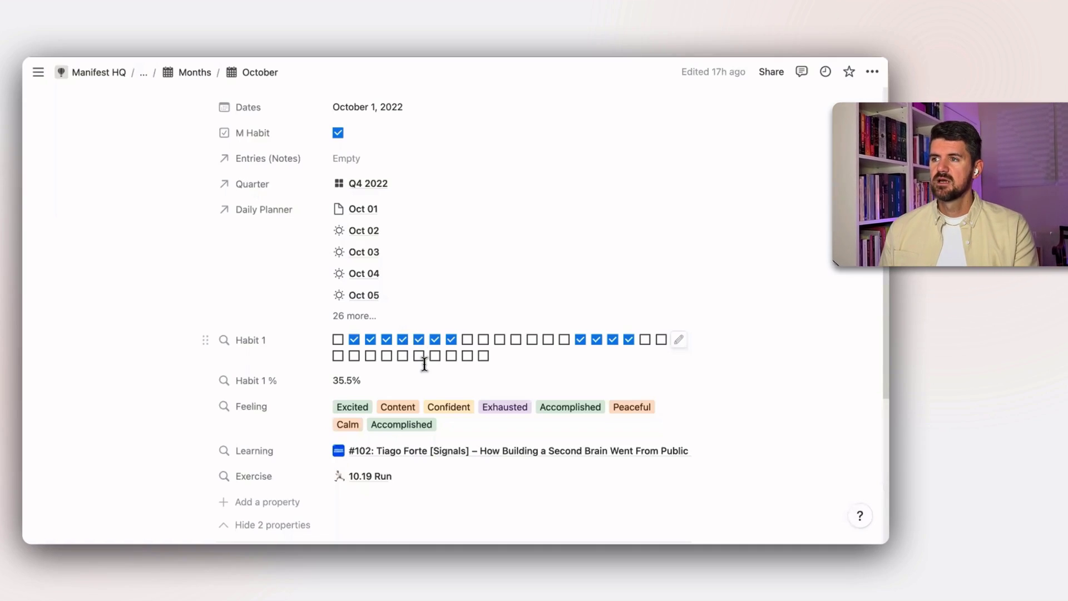
scroll(423, 364, down, 3)
scroll(389, 278, up, 1)
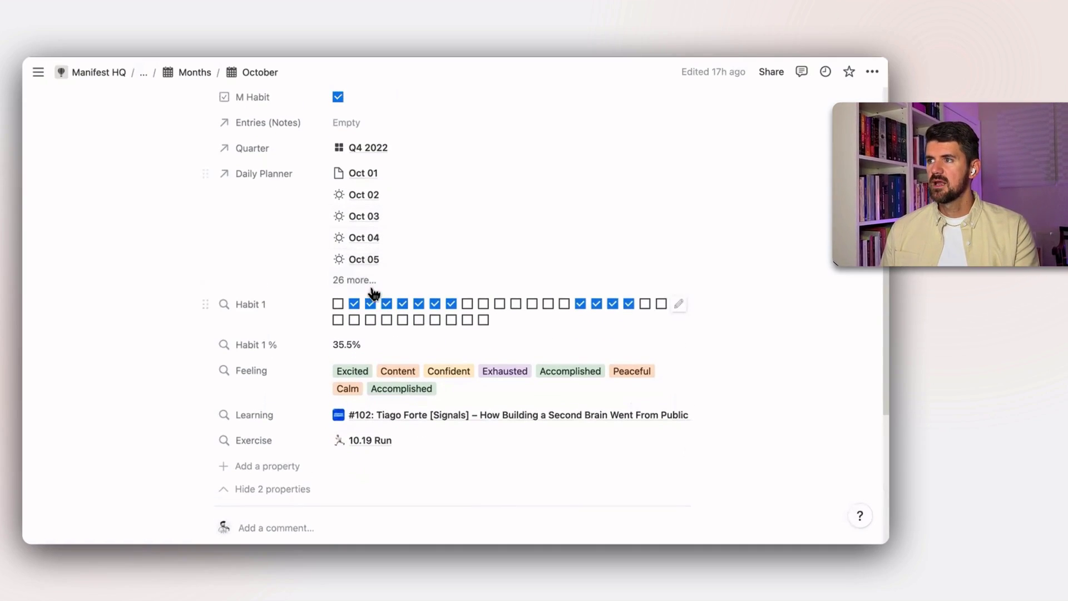
scroll(374, 293, up, 4)
scroll(352, 259, down, 1)
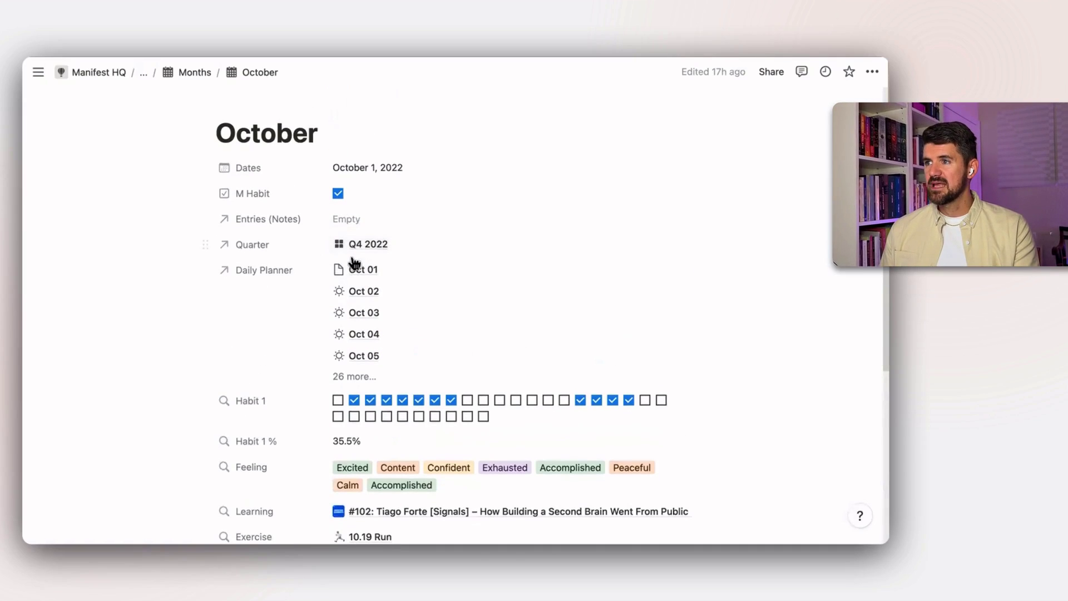
Step: Enter "Make progress on your Notion community and prep it for launch!" in October's Entries (Notes) relation
click(356, 225)
text(M)
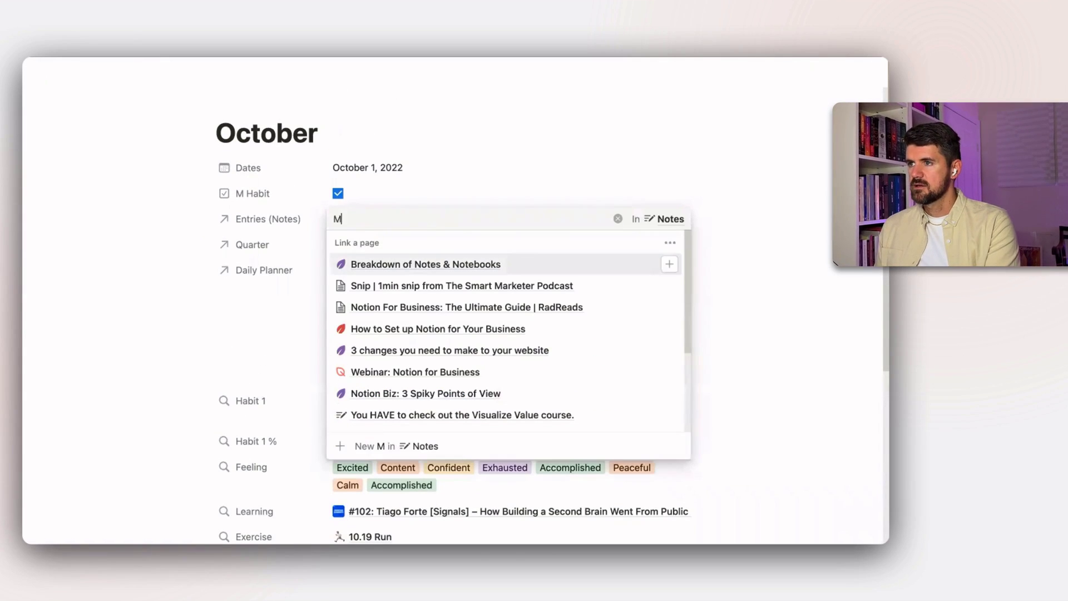
text(ake progress on y)
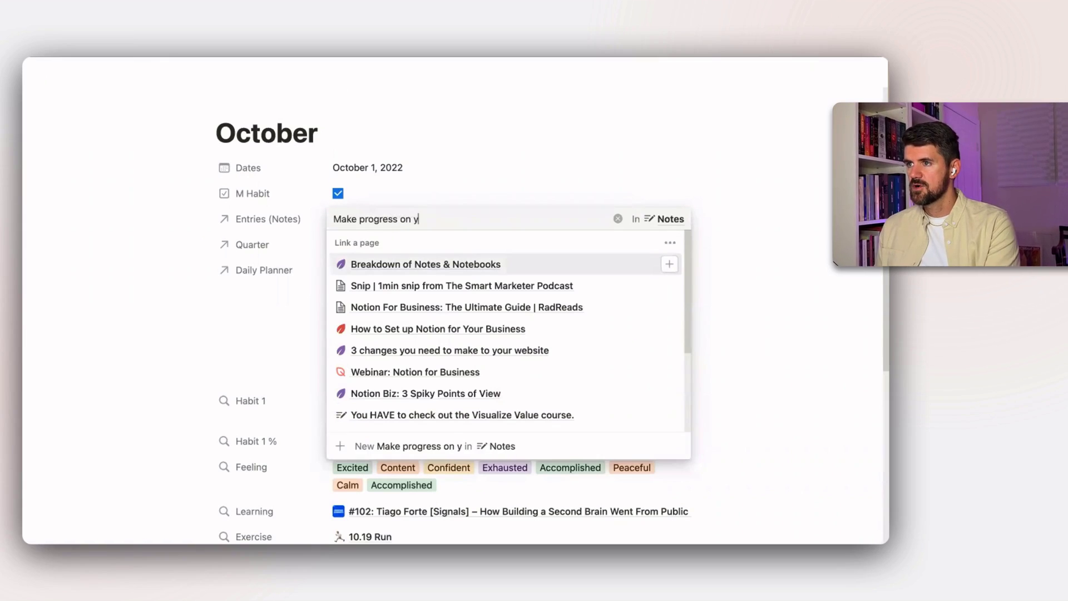
text(our)
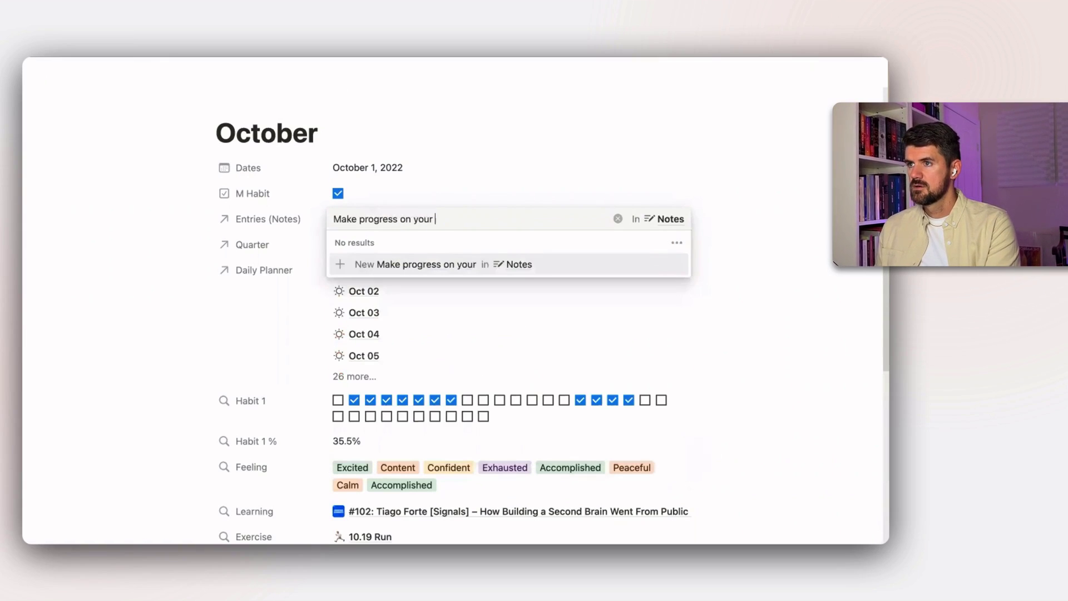
text( Notion communit)
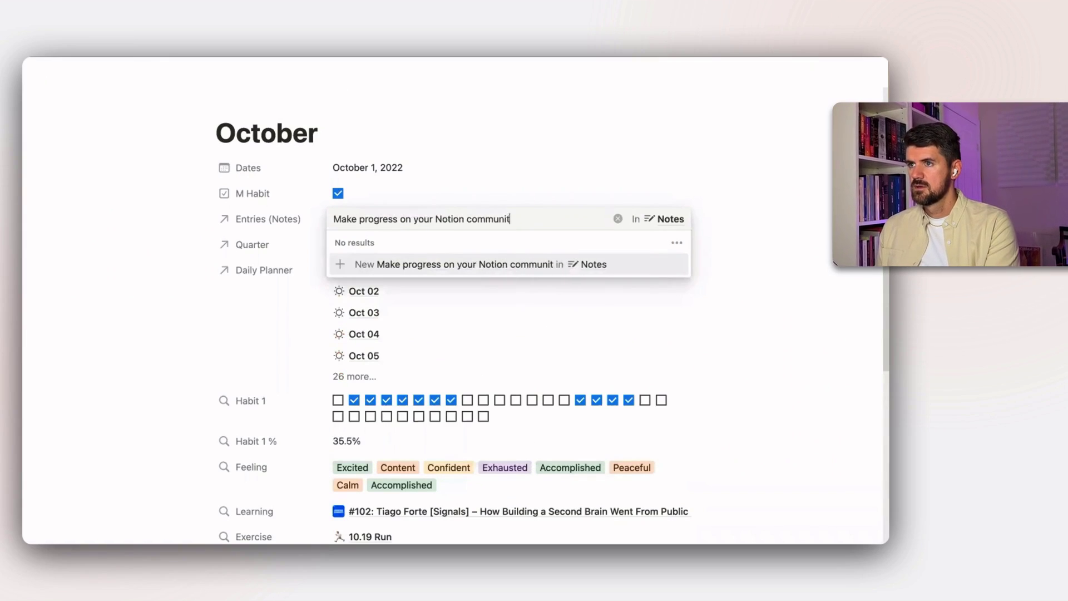
text(y and prep it fo)
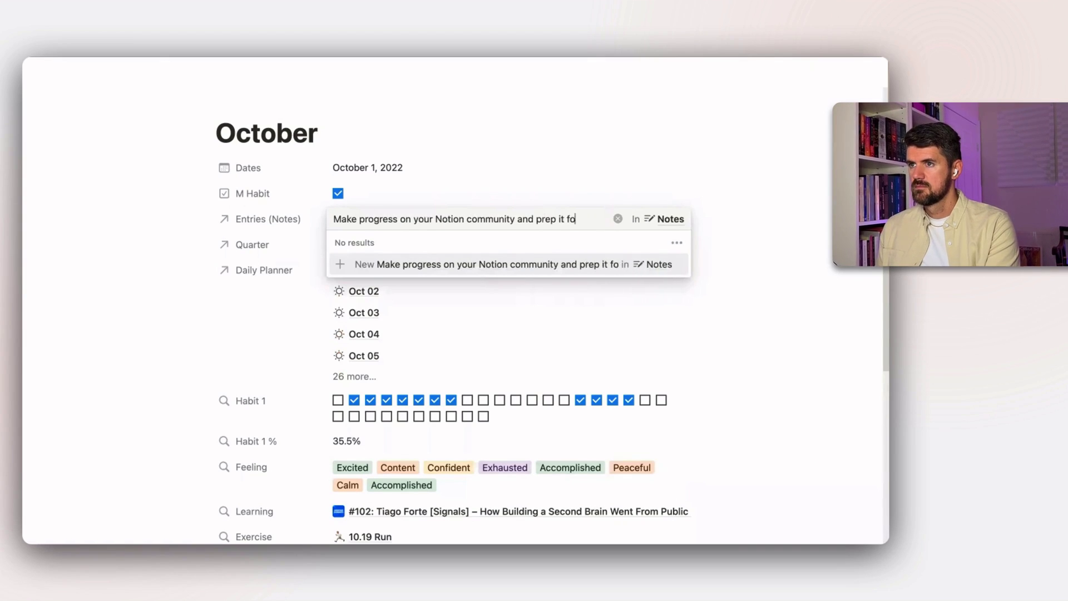
text(r launch!)
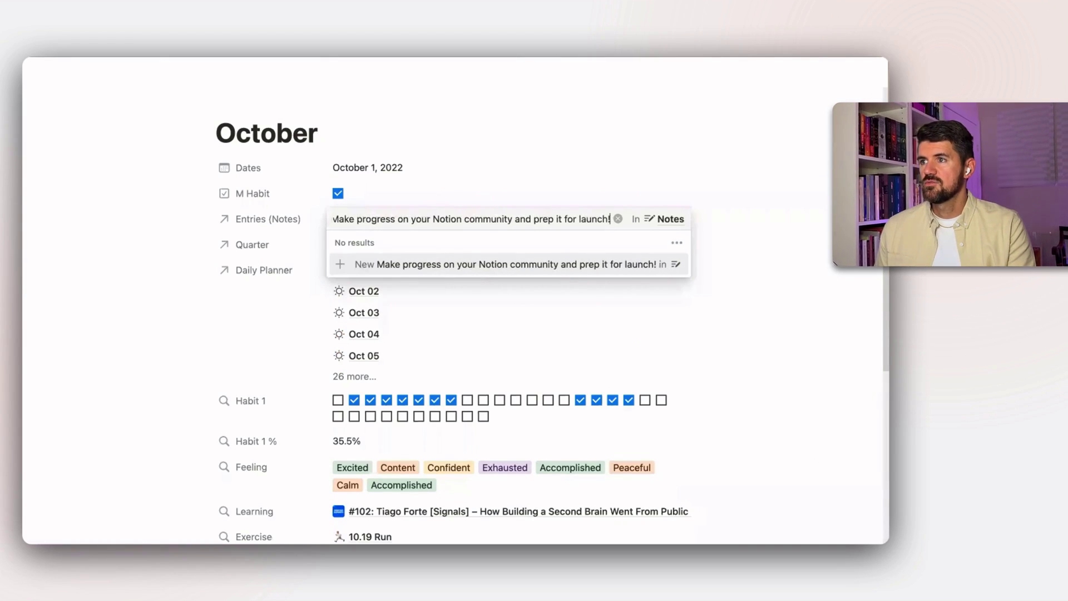
Step: Replace the relation text with "Launch your Notion community" and create it as a new note linked to October
click(450, 195)
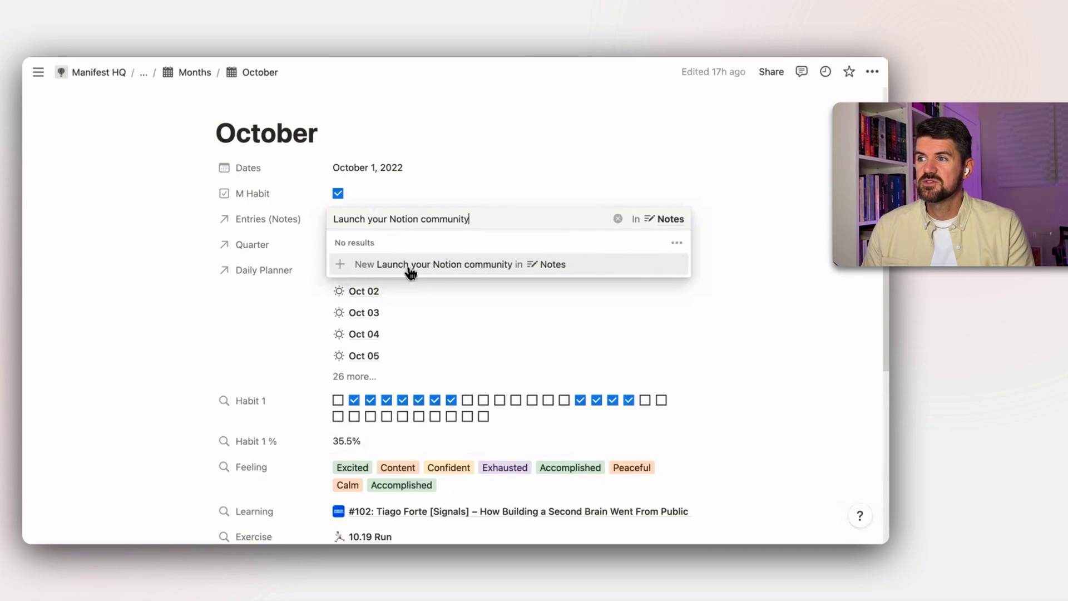
click(382, 271)
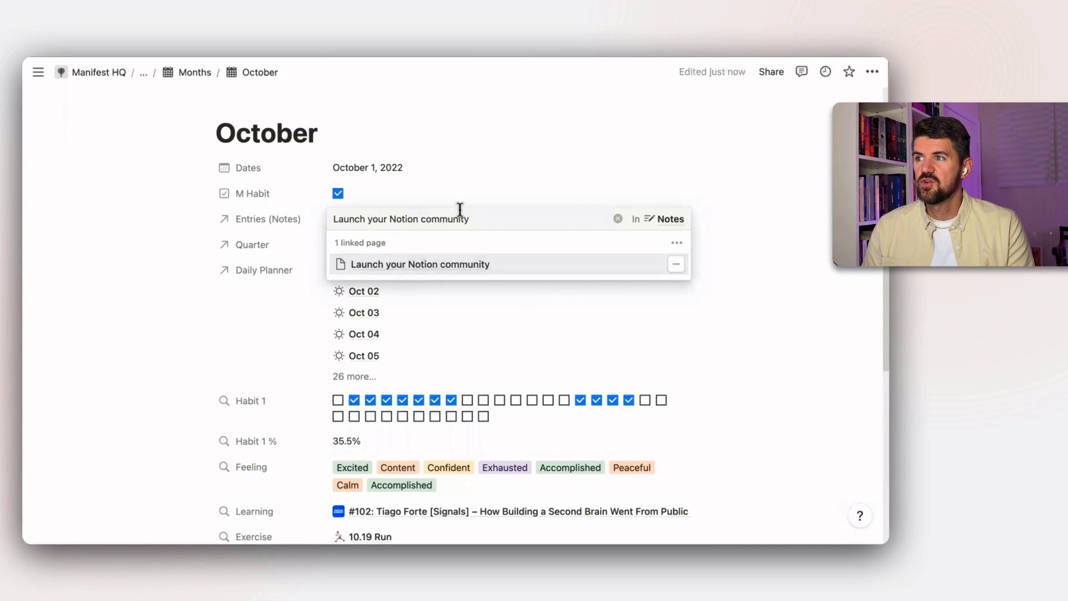
click(306, 231)
Step: Apply the Journal Entry template to the "Launch your Notion community" note, check its properties and return to October
click(384, 222)
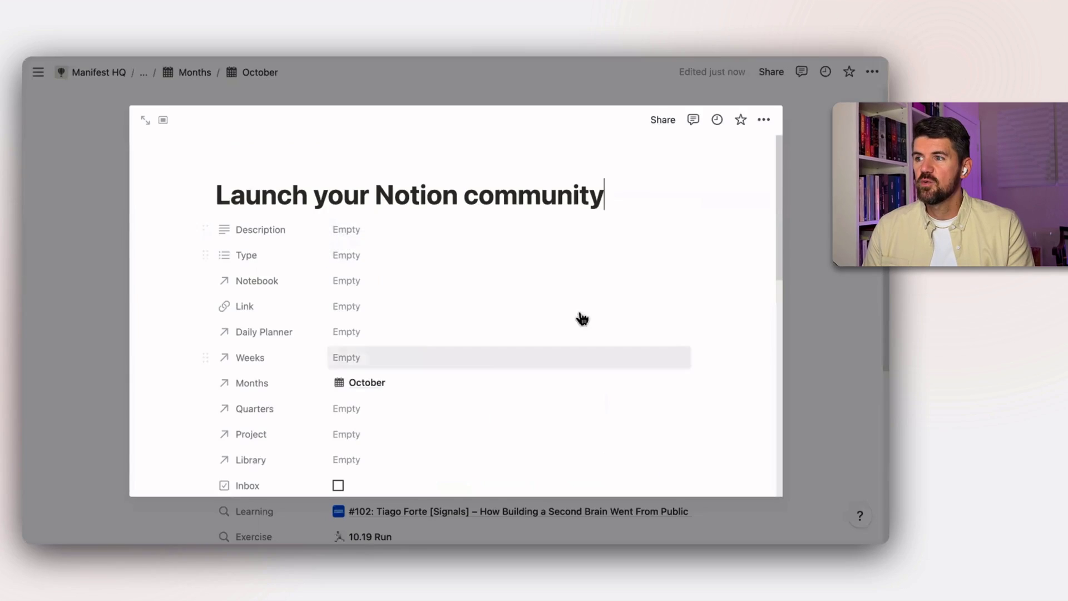
scroll(406, 288, down, 10)
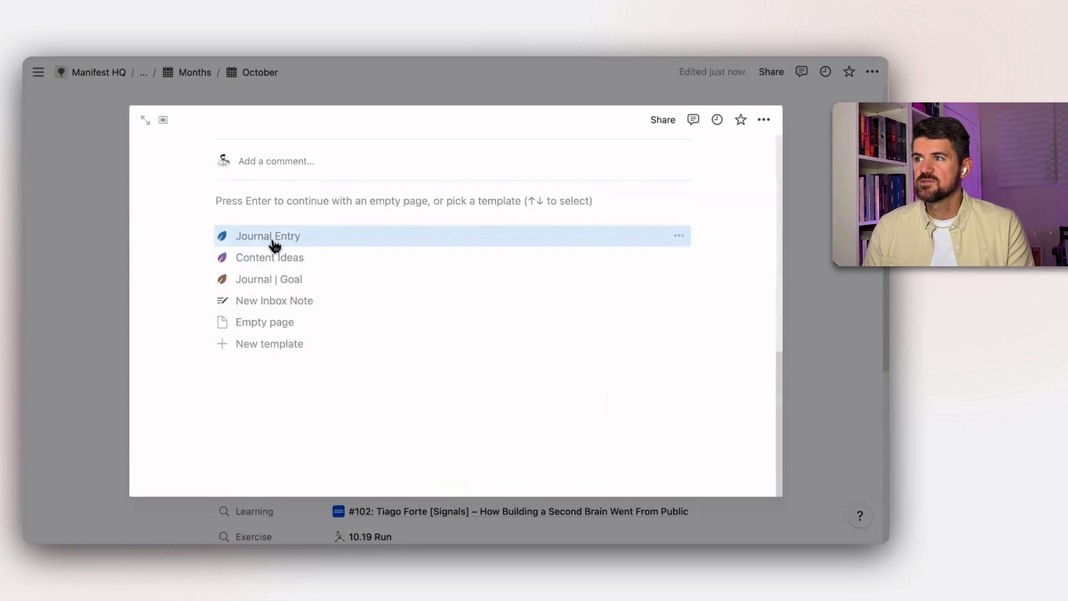
click(274, 245)
scroll(358, 291, up, 10)
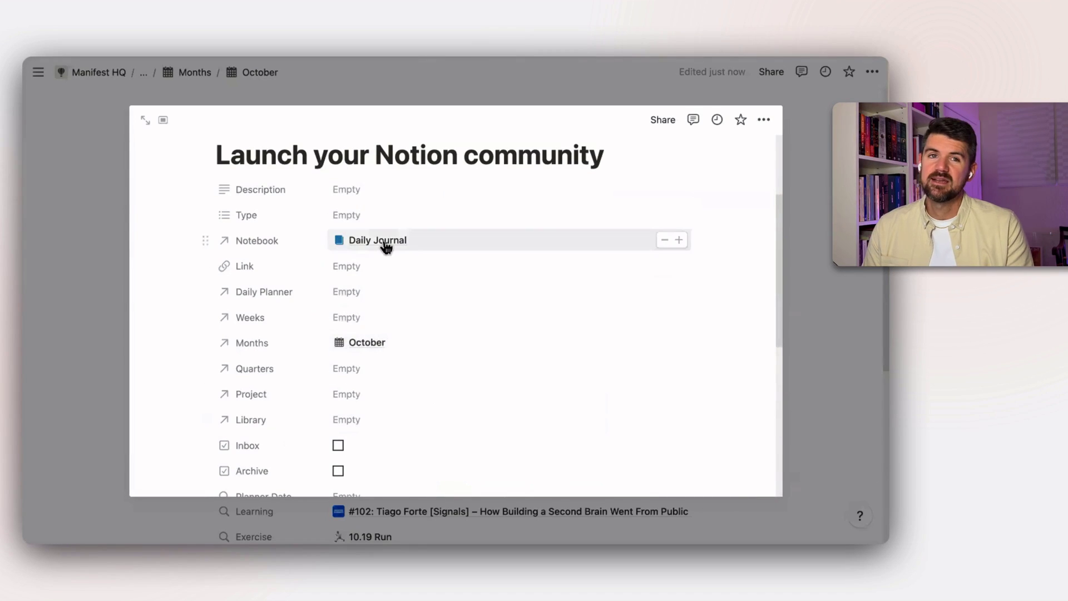
click(872, 232)
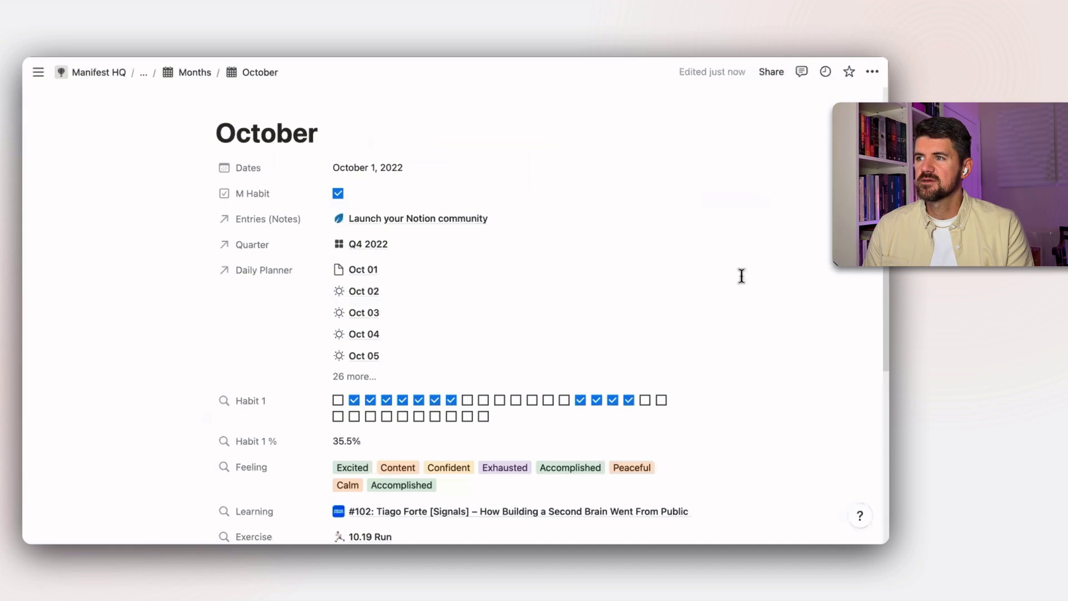
Step: Open the Notes database from M4 Demo Space and inspect its Last Edited descending sort
click(143, 72)
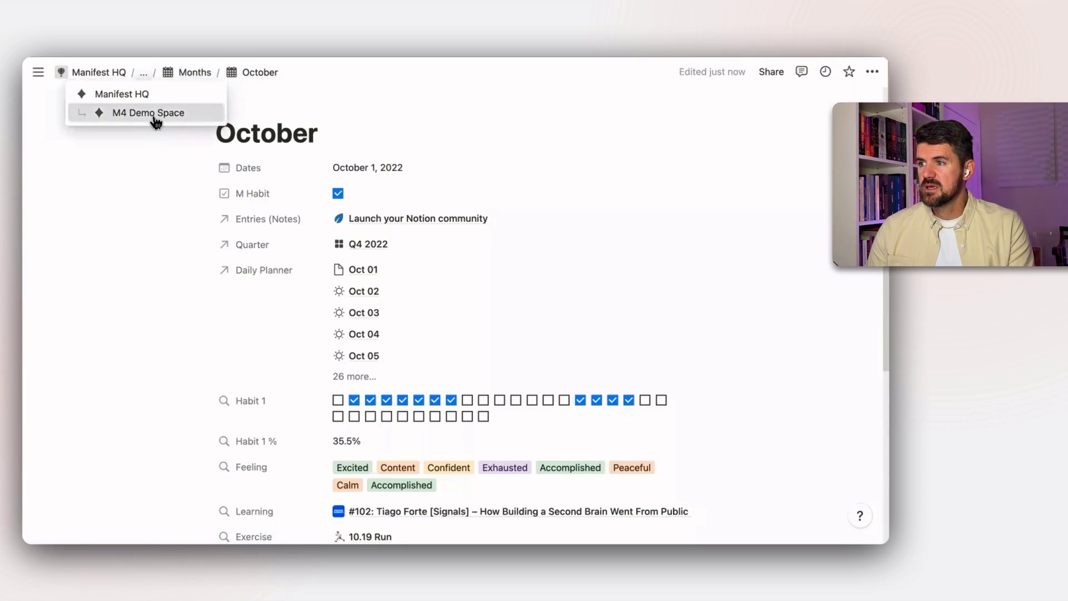
click(152, 114)
scroll(396, 439, down, 10)
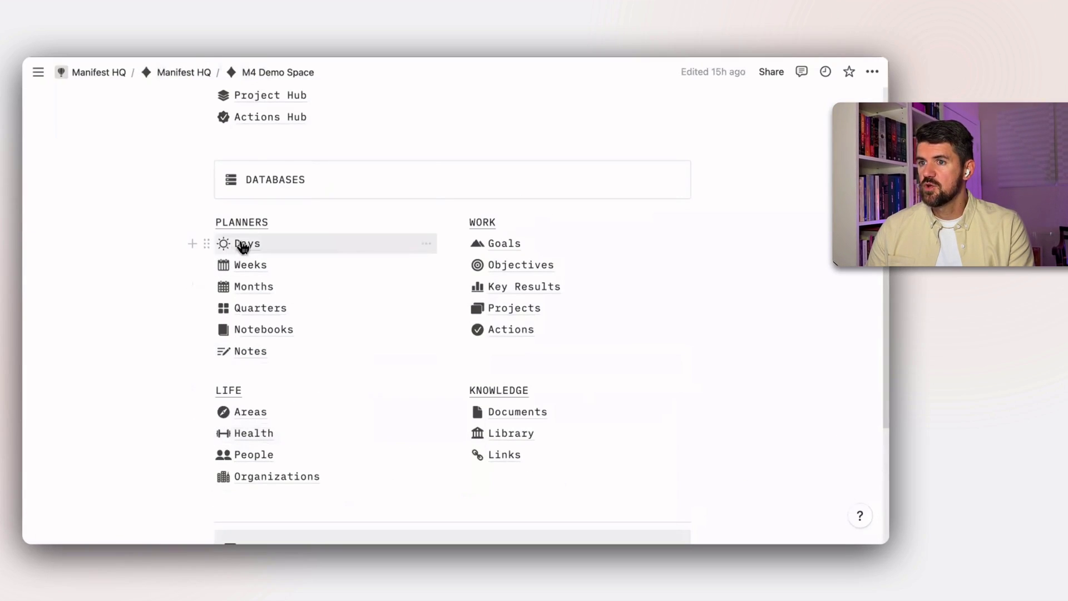
click(245, 348)
click(710, 158)
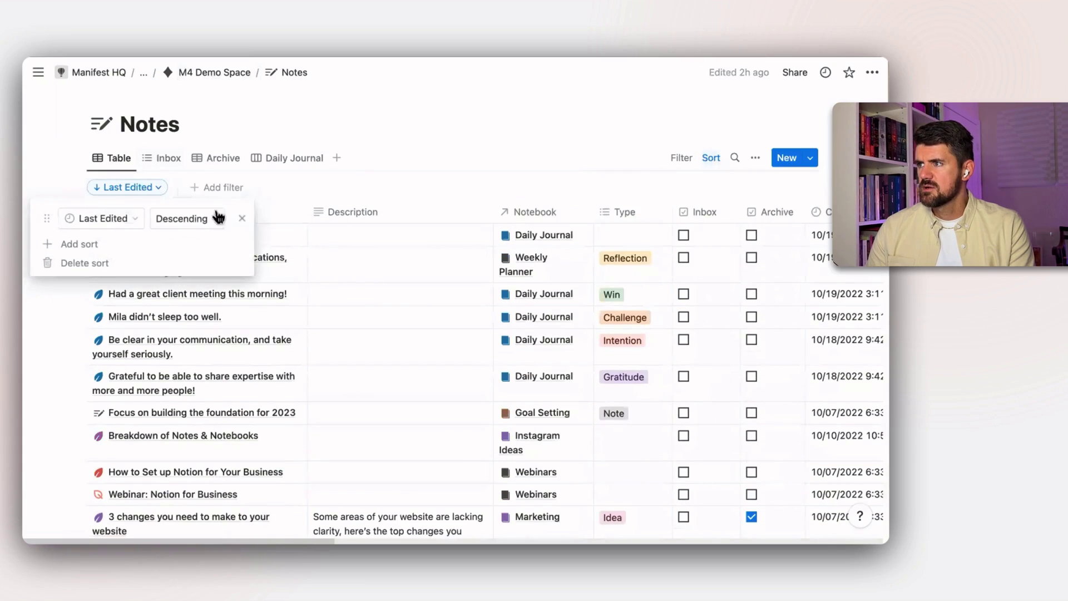
click(467, 151)
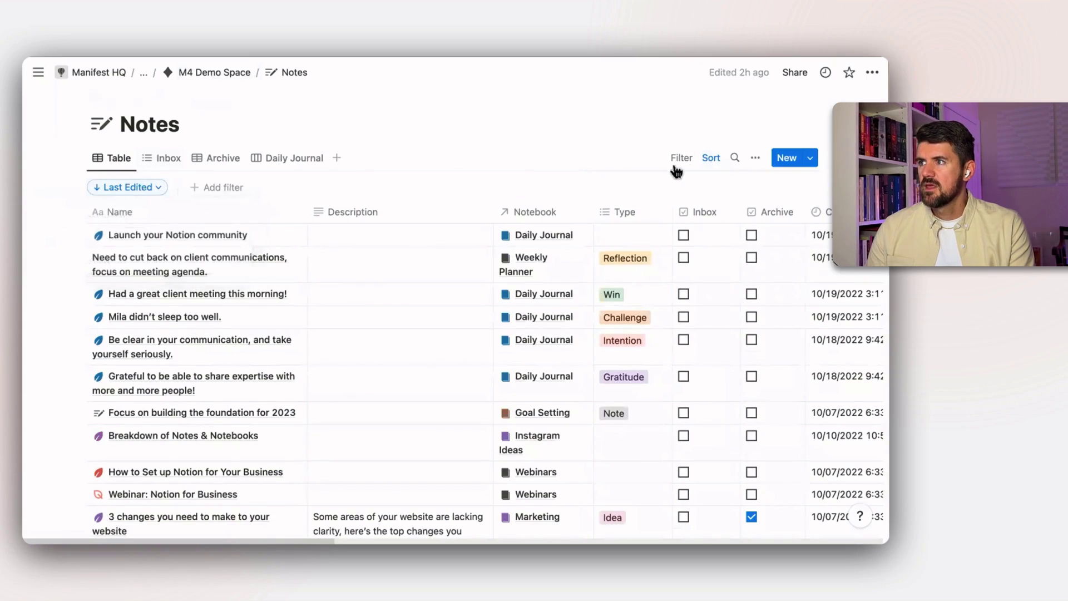
click(710, 159)
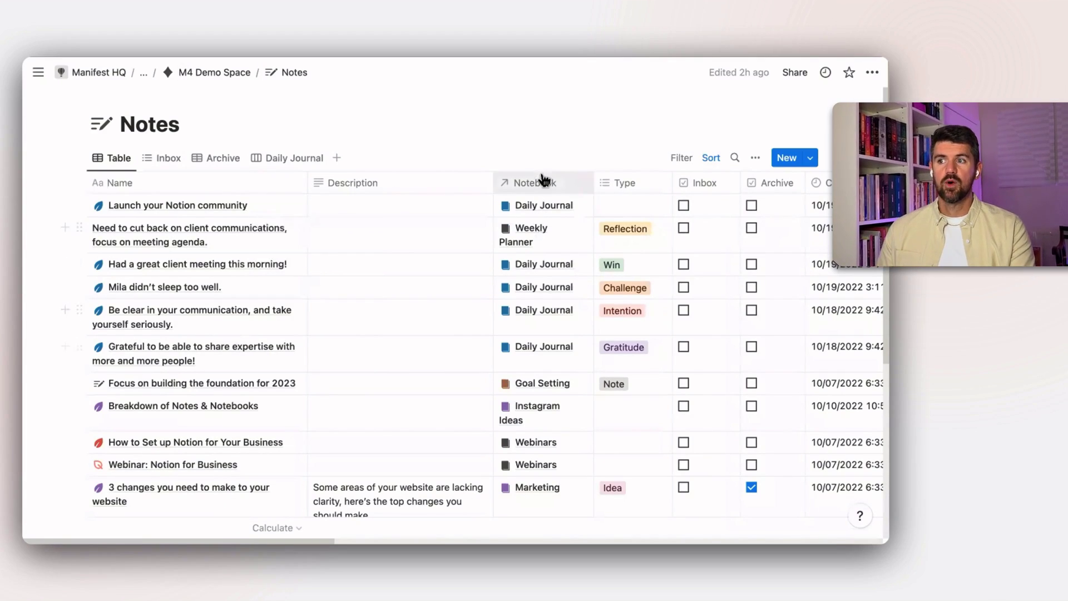
Step: Look across the Notes table's columns as far as the Months and Quarters relations, and switch to the Daily Journal board
scroll(536, 232, right, 5)
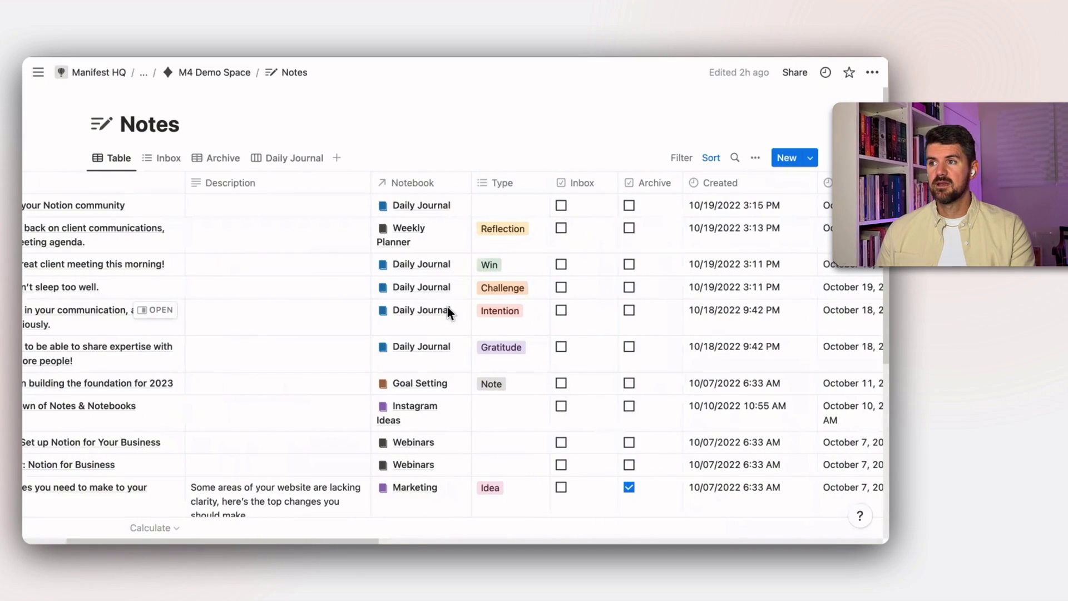
scroll(507, 200, down, 1)
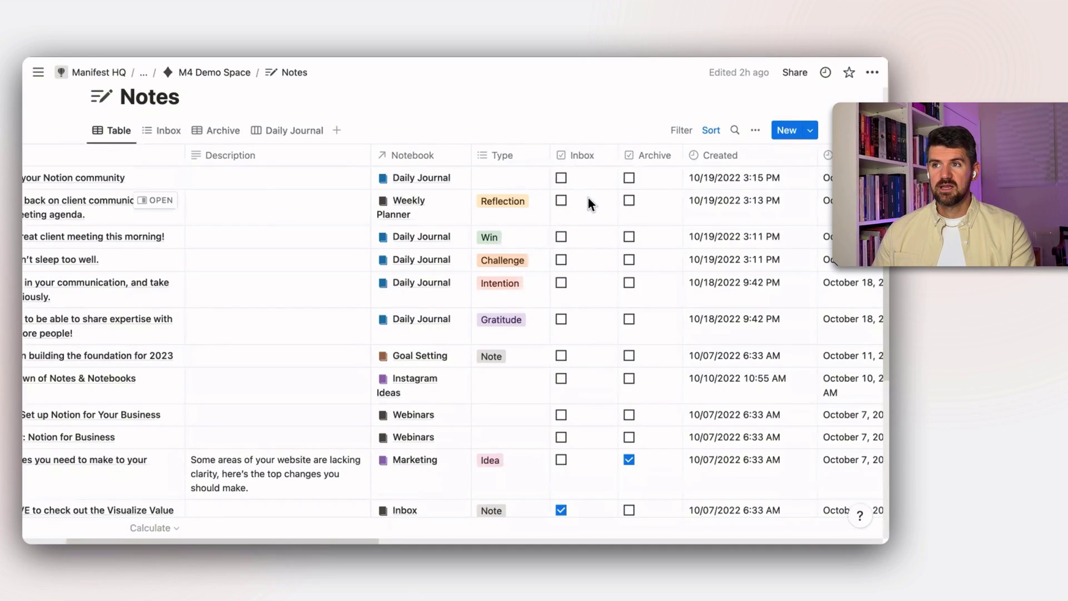
scroll(664, 354, right, 10)
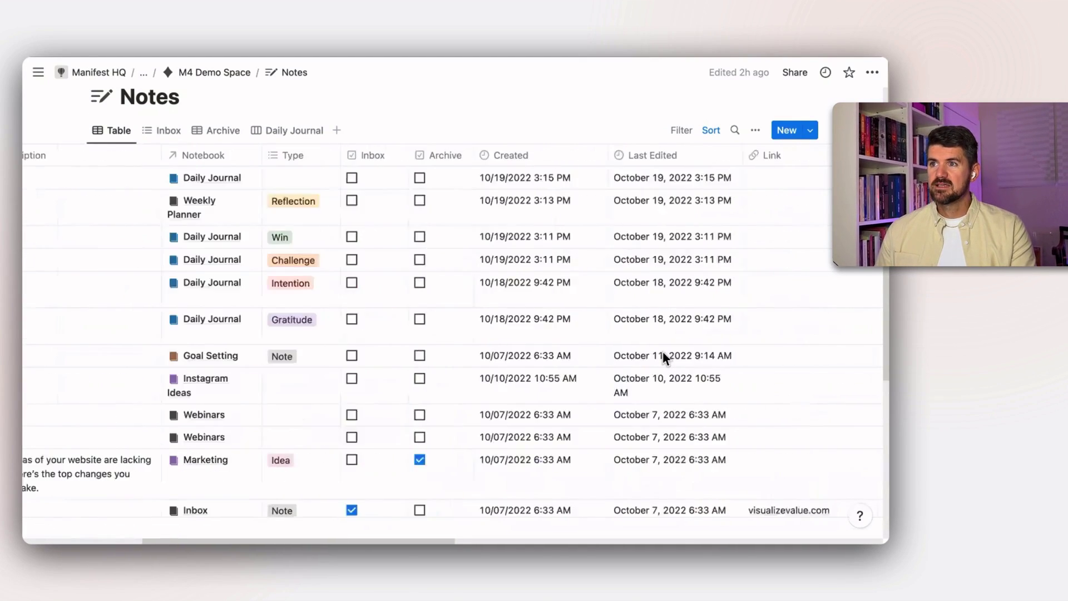
scroll(662, 352, right, 12)
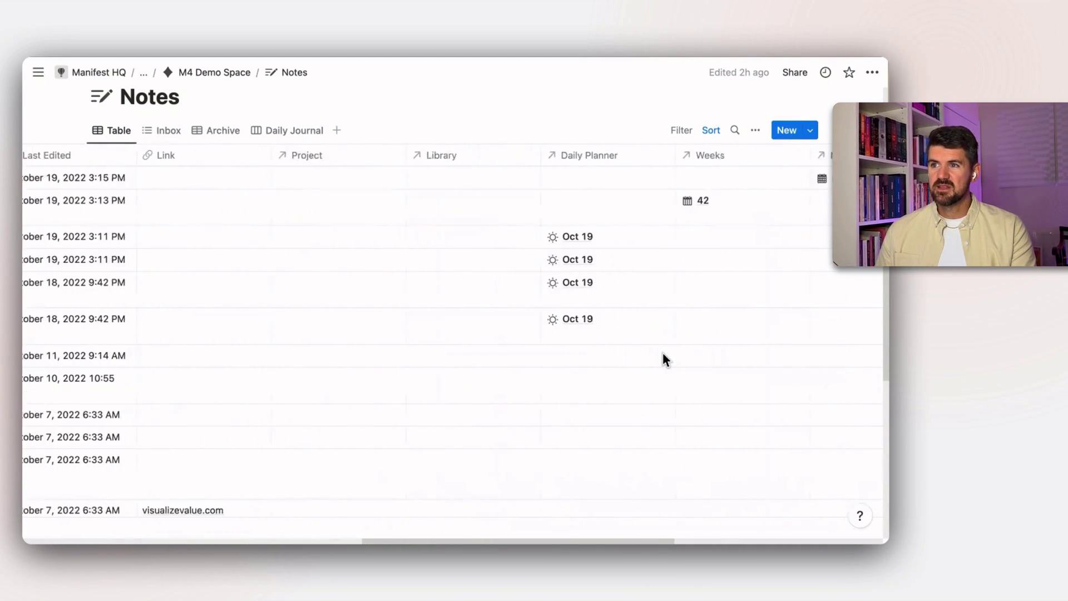
scroll(662, 352, right, 6)
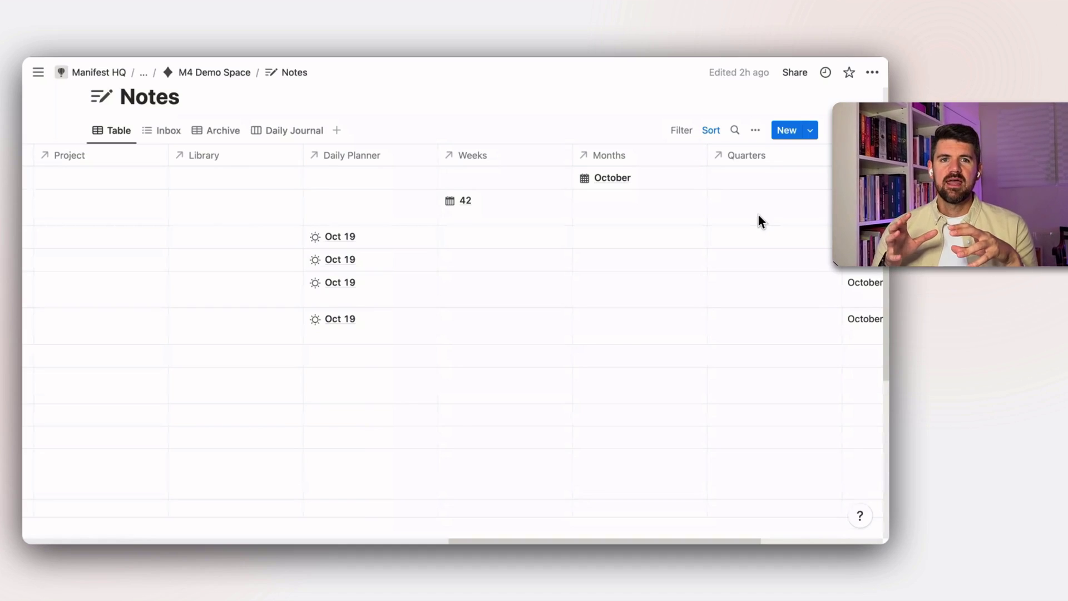
click(288, 133)
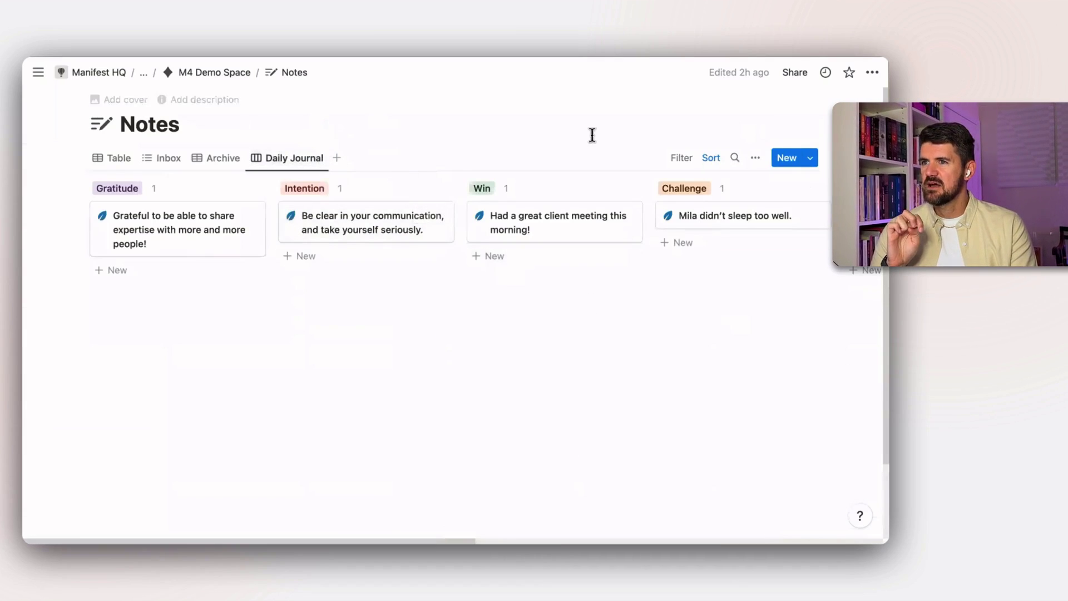
Step: Remove the sort from the Daily Journal board of the Notes database and save the view for everyone
click(713, 163)
click(224, 221)
click(179, 124)
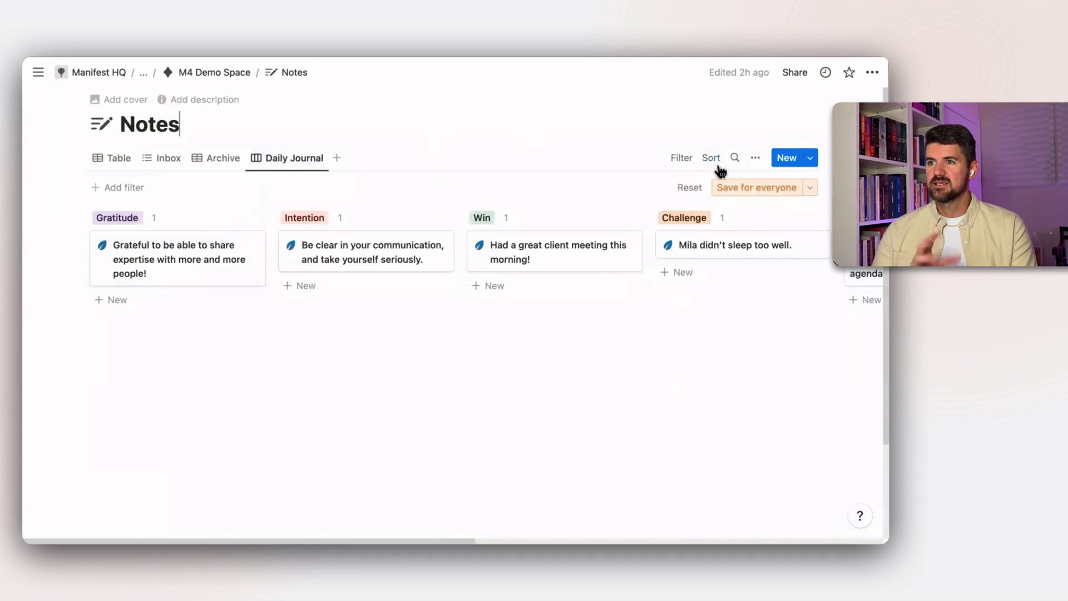
click(746, 192)
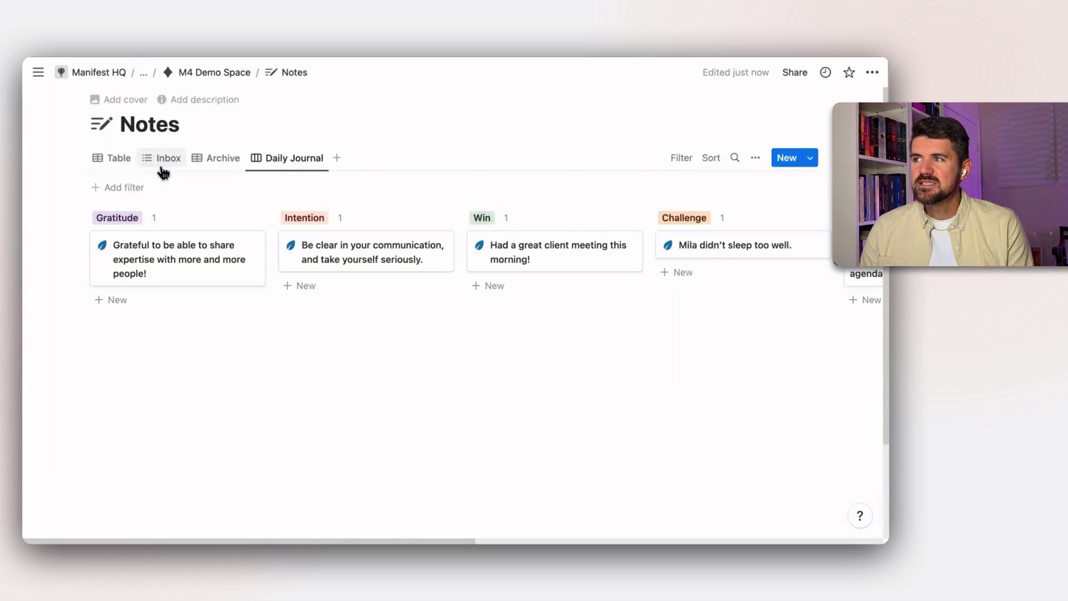
Step: Return the Notes database to its Table view and open the Notes page in the Templates teamspace
click(118, 159)
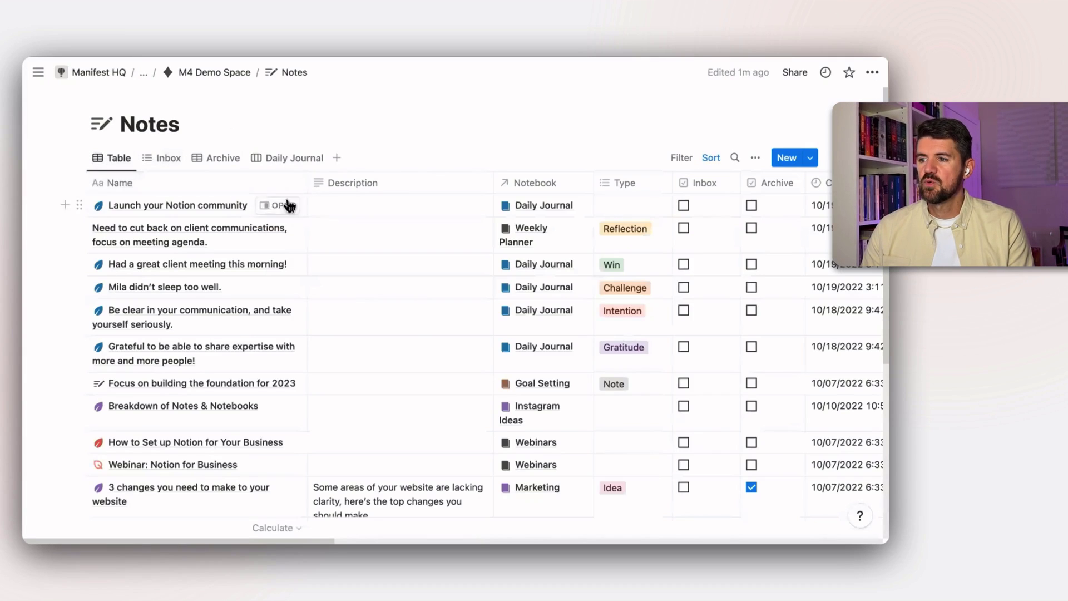
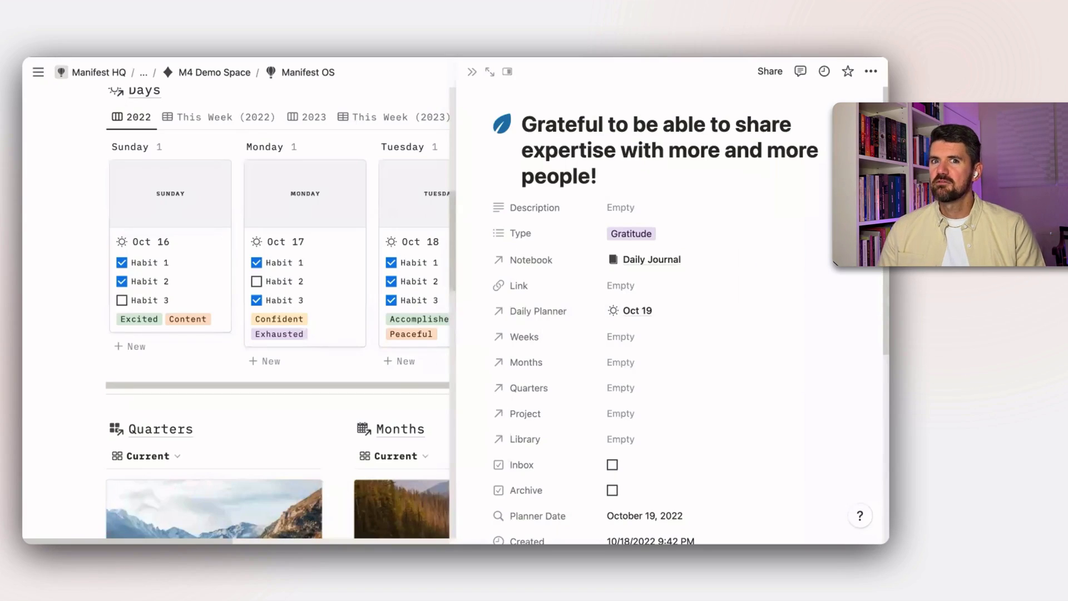
key(Escape)
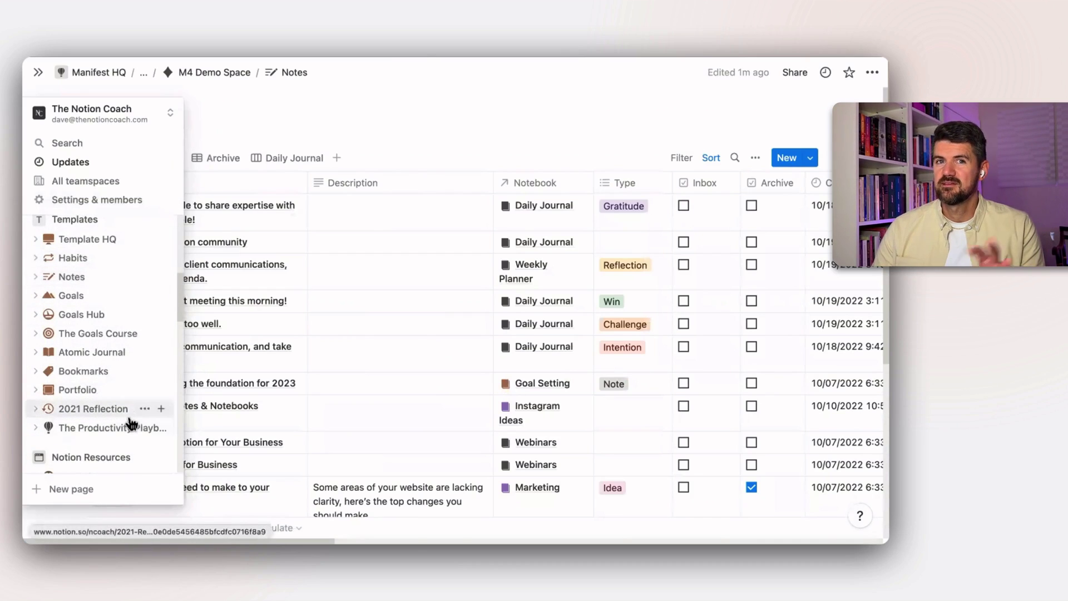
click(72, 277)
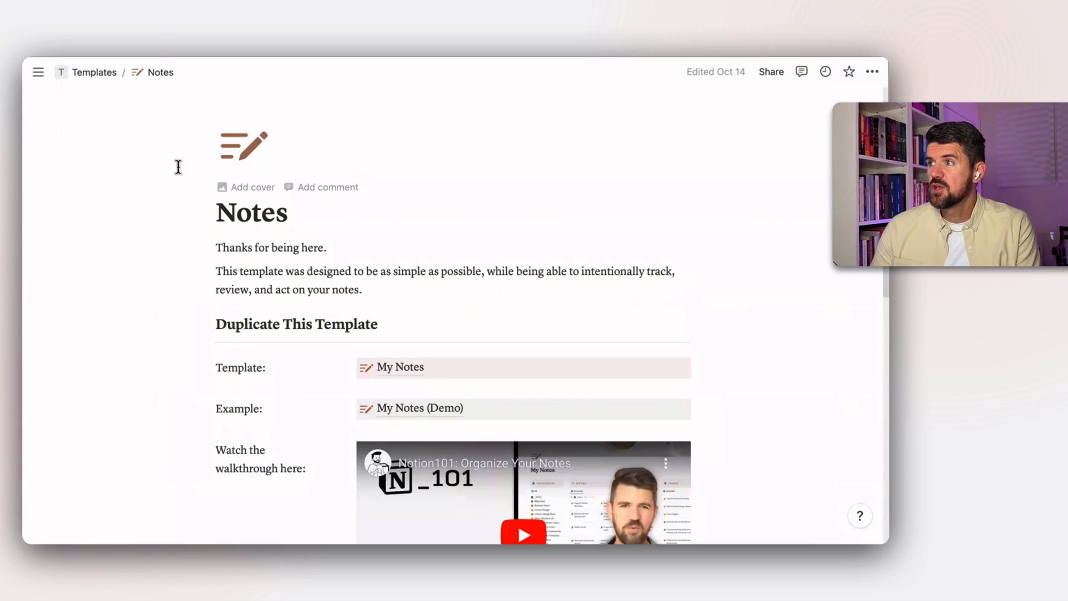
Step: Open the workspace's import options, look over the available sources and close them without importing anything
mouse_move(88, 406)
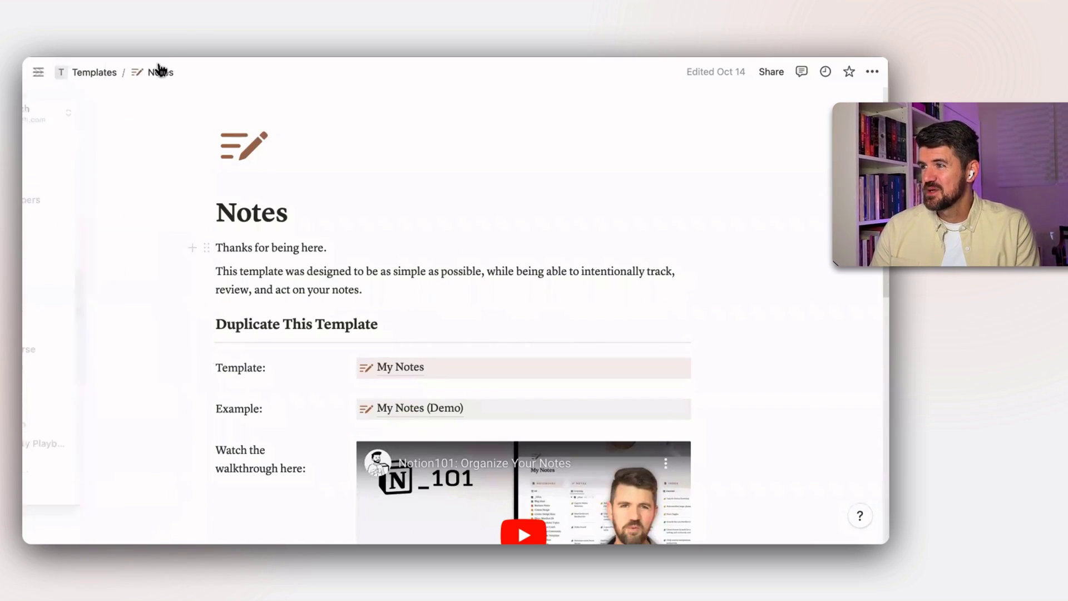
click(38, 72)
scroll(102, 356, down, 5)
click(67, 471)
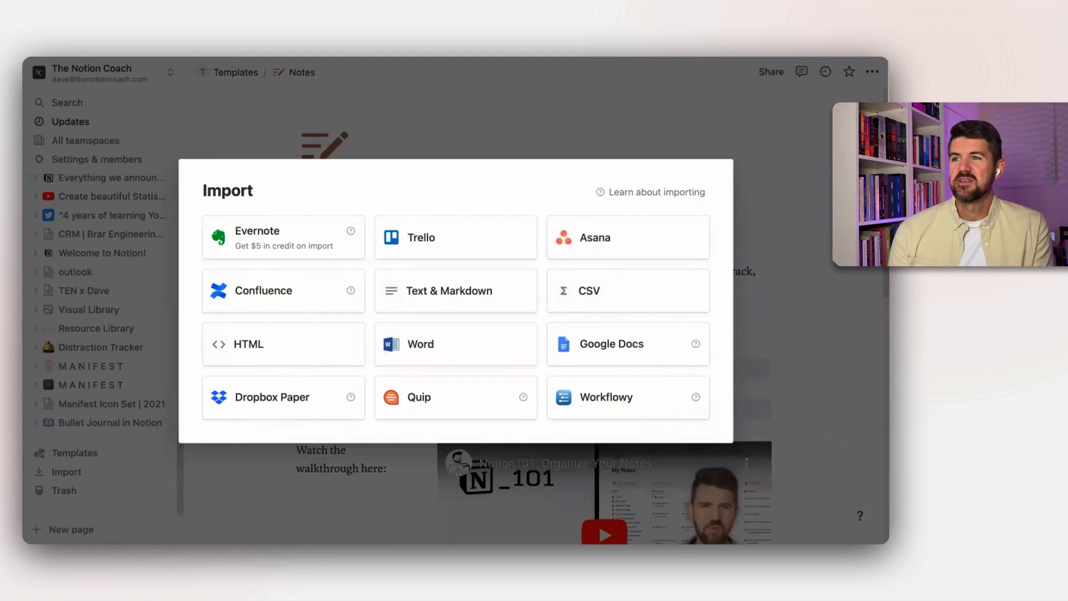
click(773, 187)
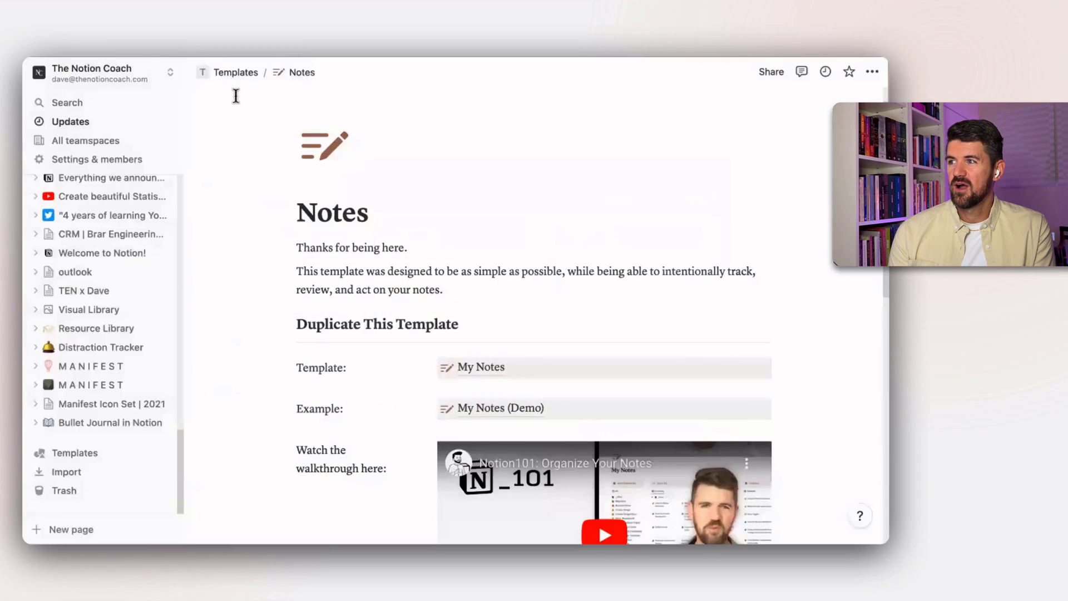
Step: Open Manifest HQ and go to the Manifest 4 template under Get Started
scroll(91, 295, up, 10)
scroll(103, 345, up, 3)
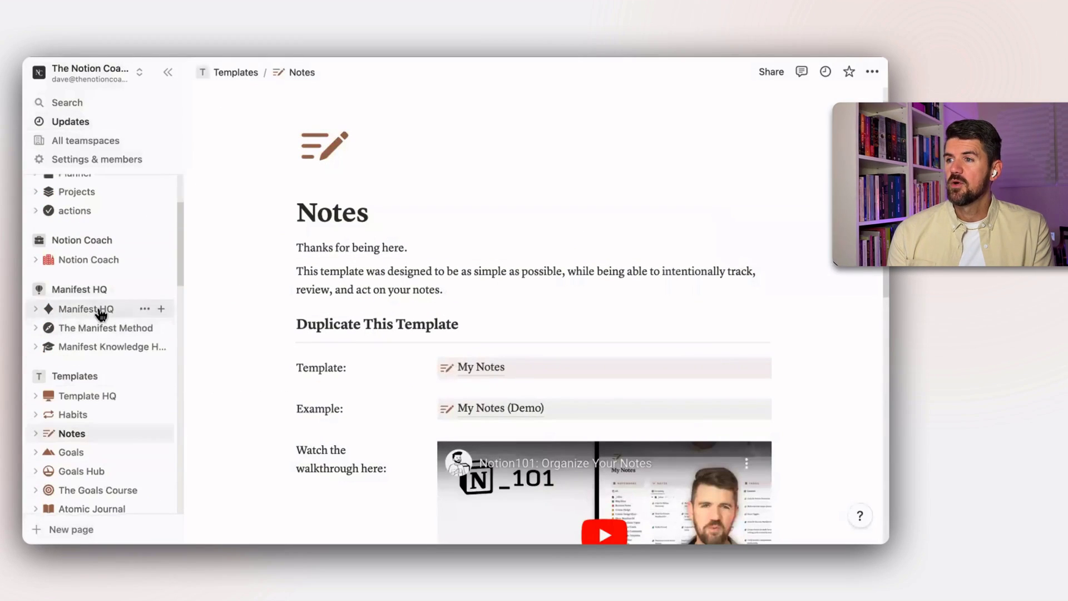
click(102, 308)
scroll(779, 369, down, 5)
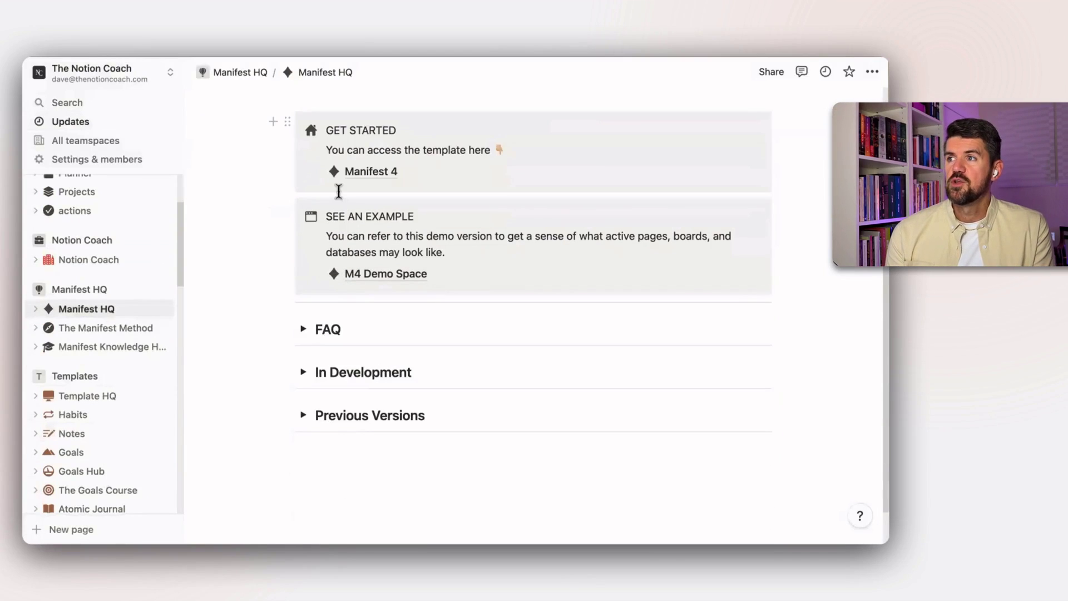
click(363, 175)
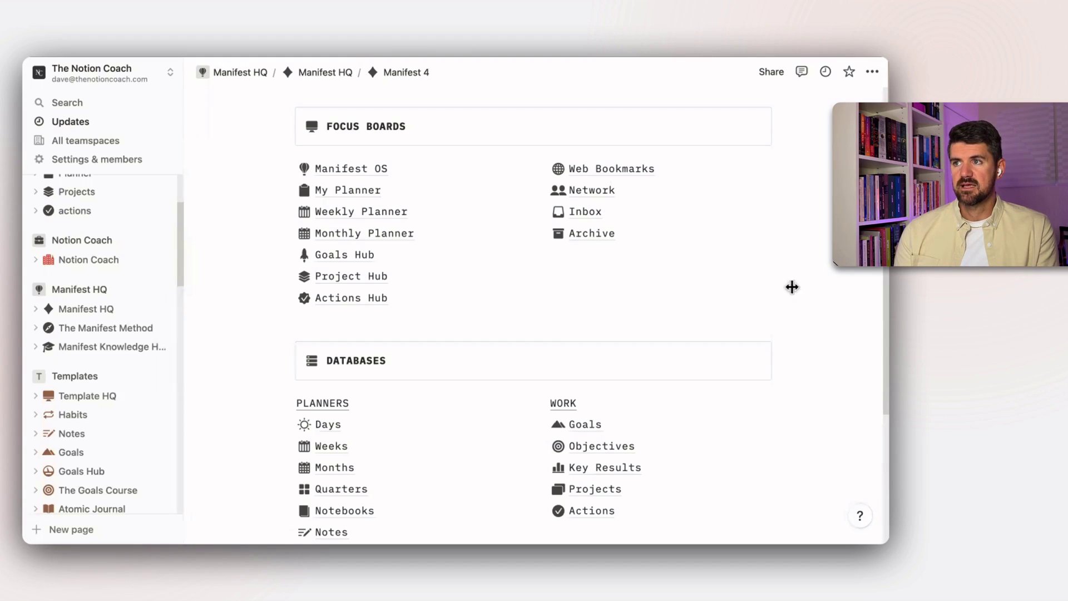
Step: View the Actions Hub of Manifest 4, and expand the Timeline section in its Project Hub
click(361, 299)
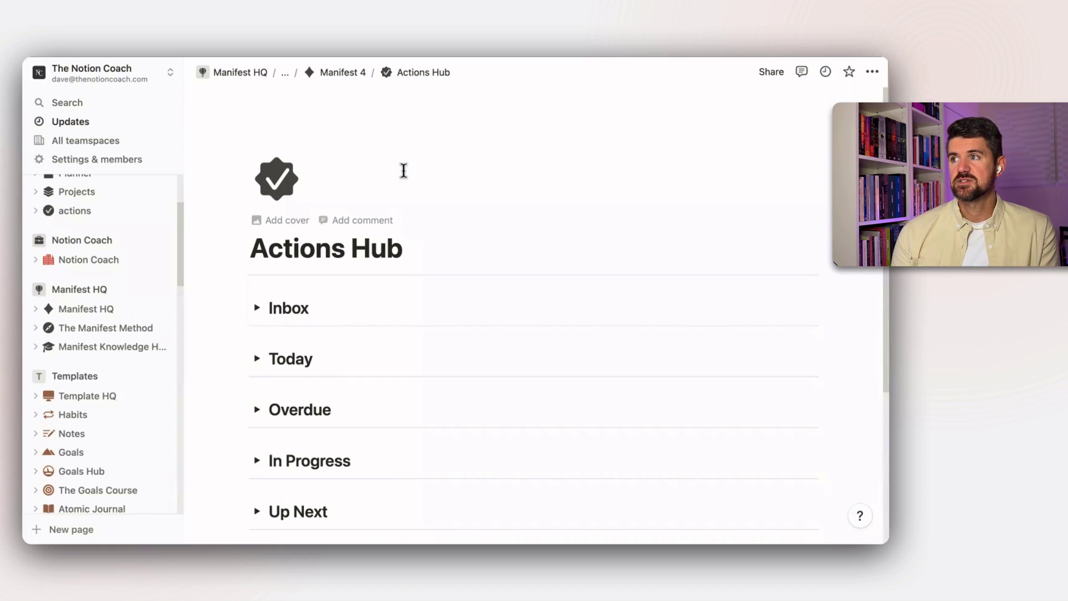
click(341, 73)
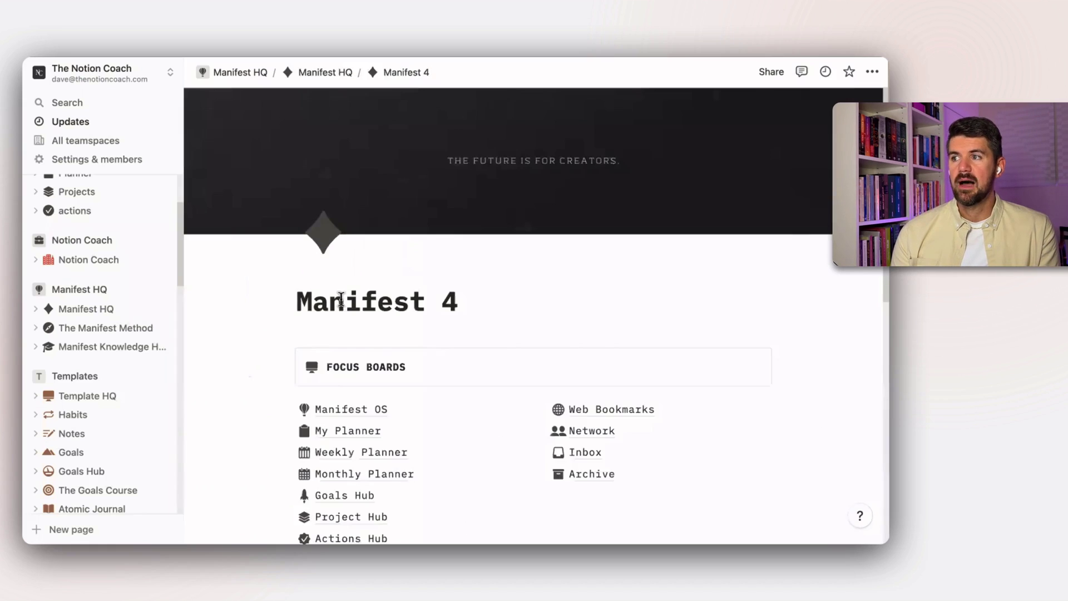
scroll(370, 434, down, 5)
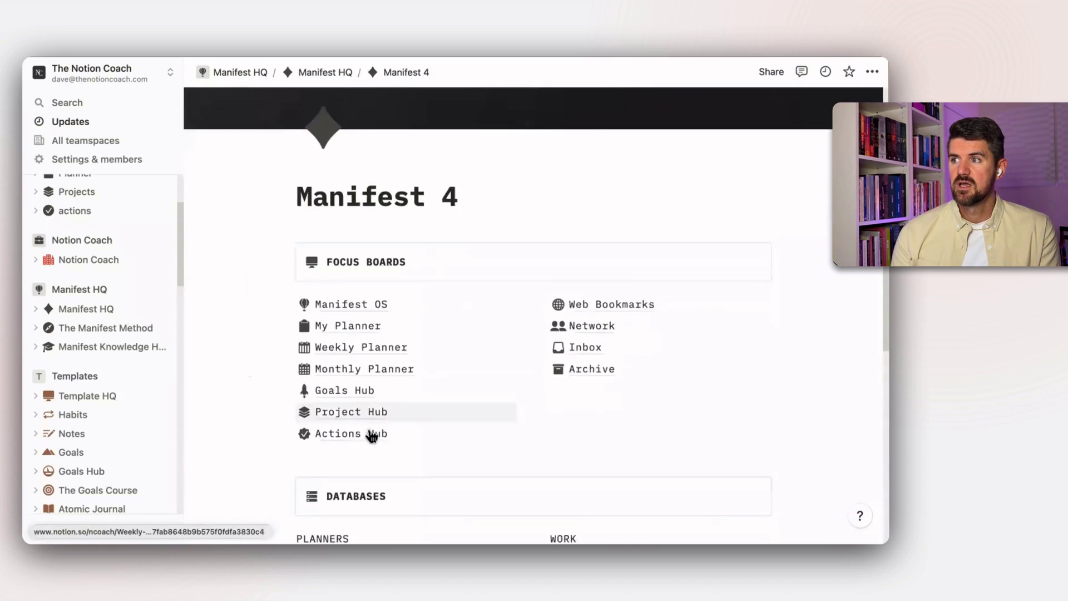
click(343, 368)
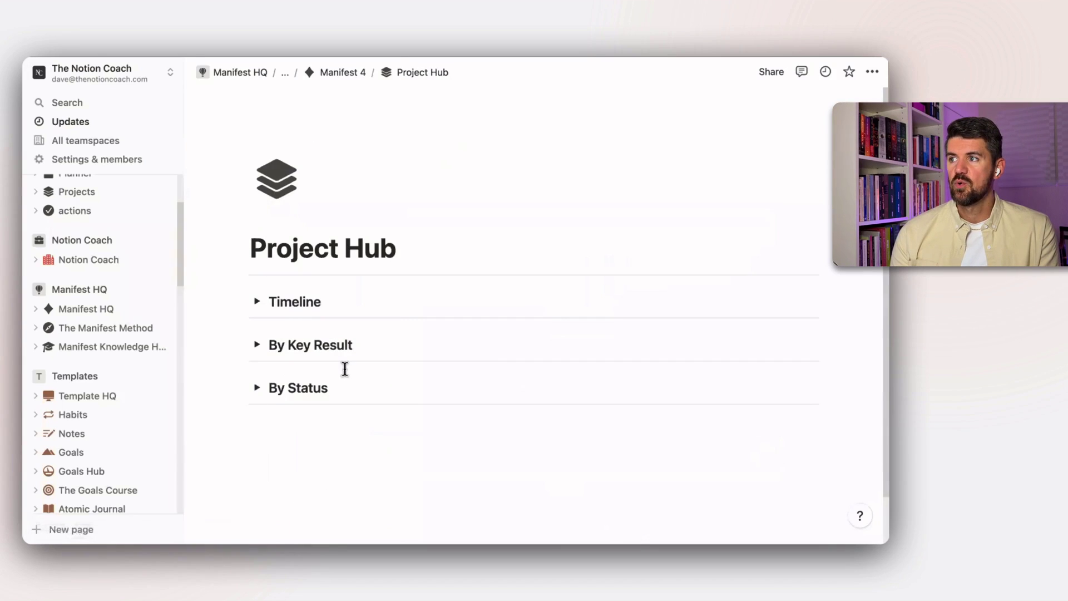
click(258, 302)
scroll(525, 382, down, 3)
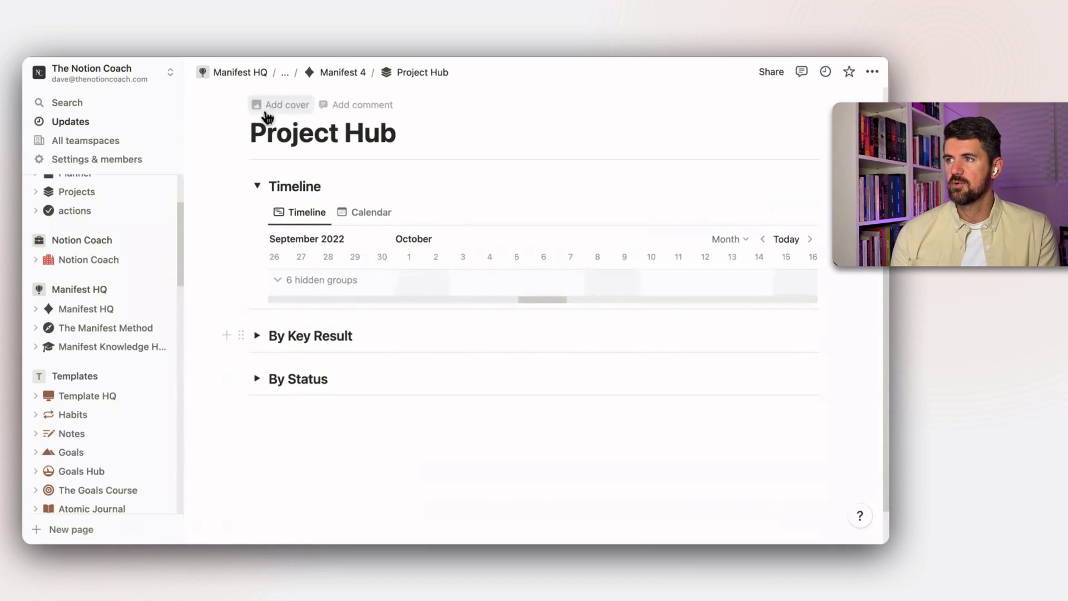
Step: Go back to Manifest HQ, open M4 Demo Space and enter its Project Hub
click(330, 75)
scroll(334, 331, down, 5)
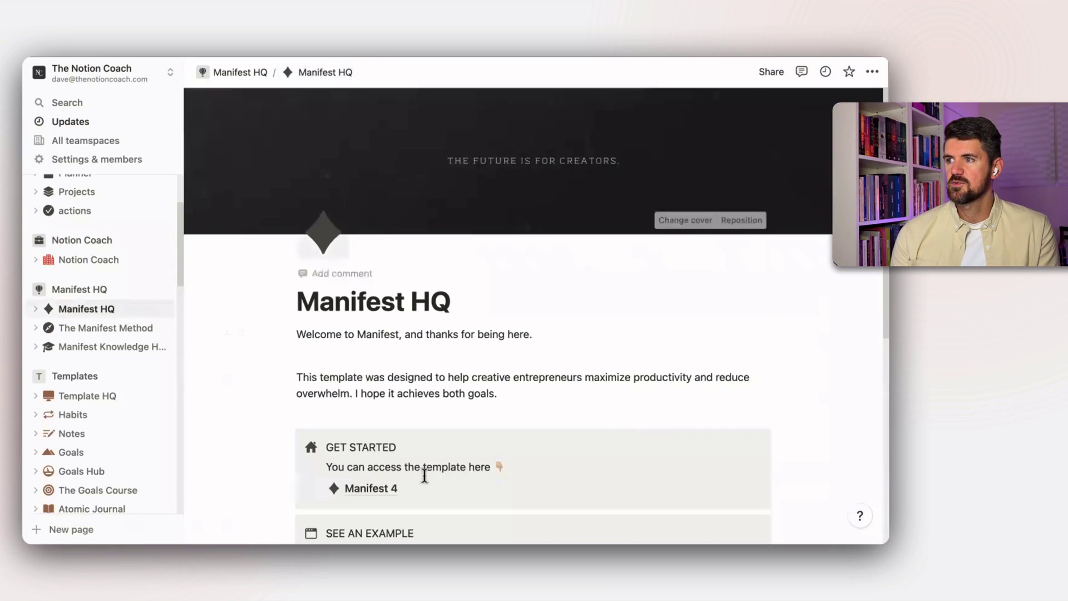
scroll(425, 472, down, 5)
click(383, 338)
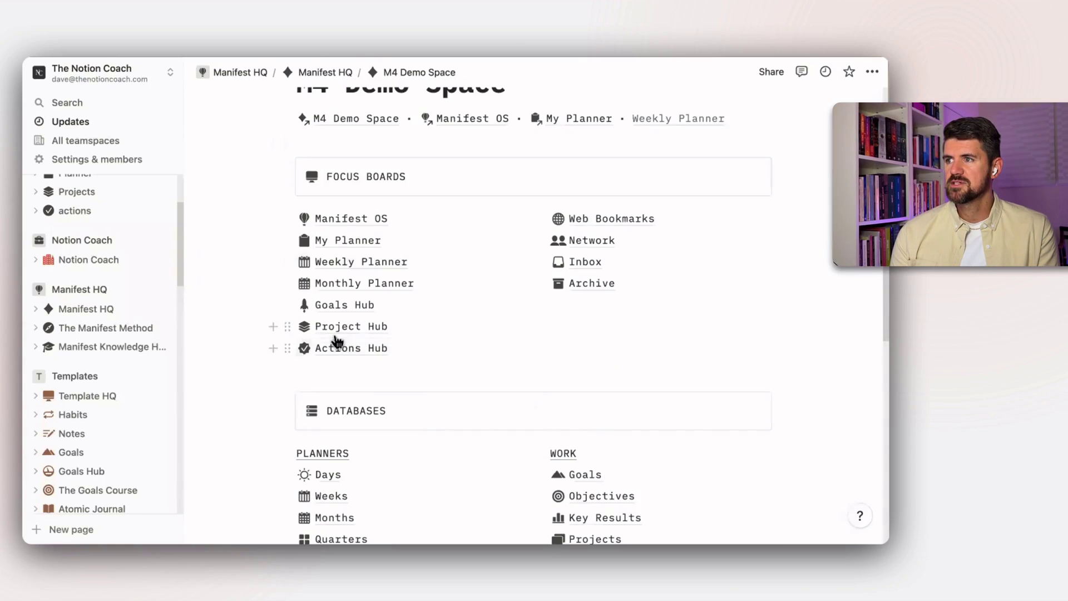
click(336, 328)
Step: Open the Organize Your Notes Webinar project as a full page, and collapse its Intentions section to examine Notes
scroll(553, 443, down, 2)
click(415, 376)
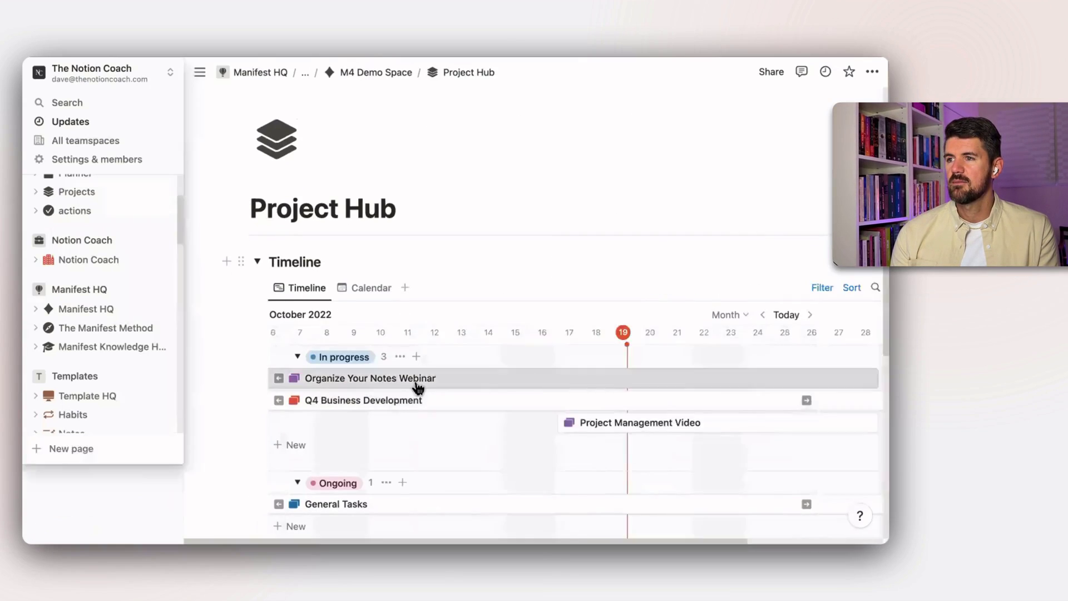
click(489, 72)
scroll(462, 439, down, 5)
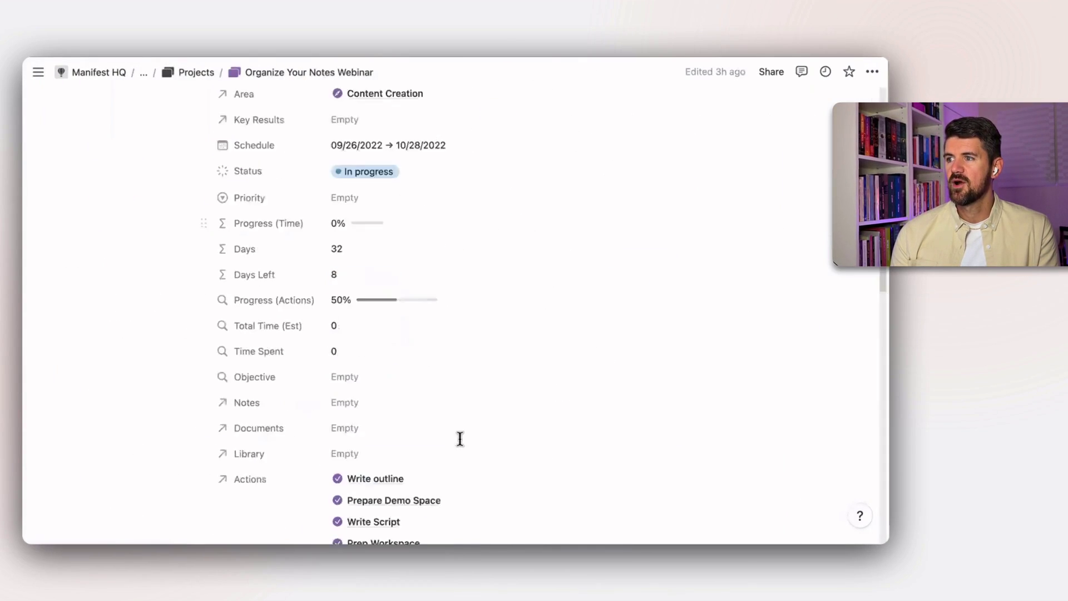
scroll(465, 446, down, 8)
scroll(463, 443, up, 2)
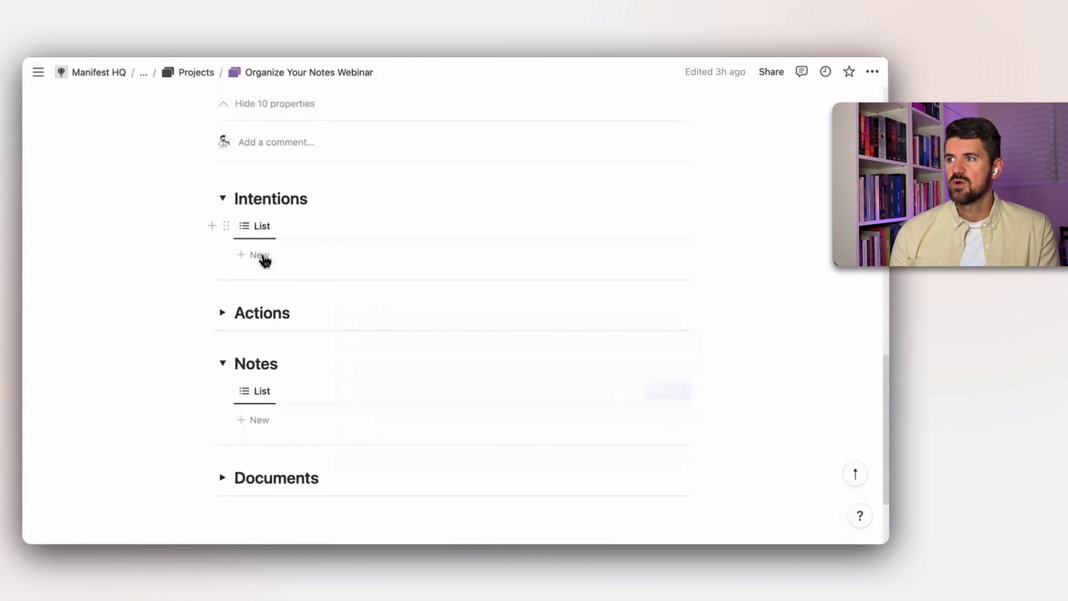
click(221, 199)
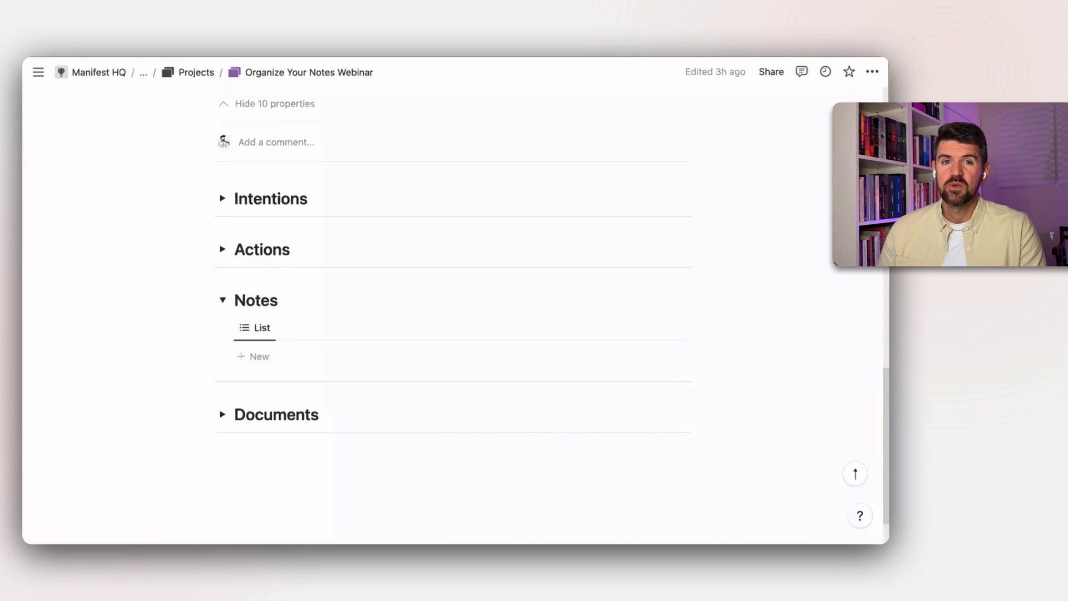
Step: Go up from the Organize Your Notes Webinar project to a parent page and look through it
click(145, 73)
click(144, 113)
scroll(374, 413, down, 3)
scroll(375, 419, up, 1)
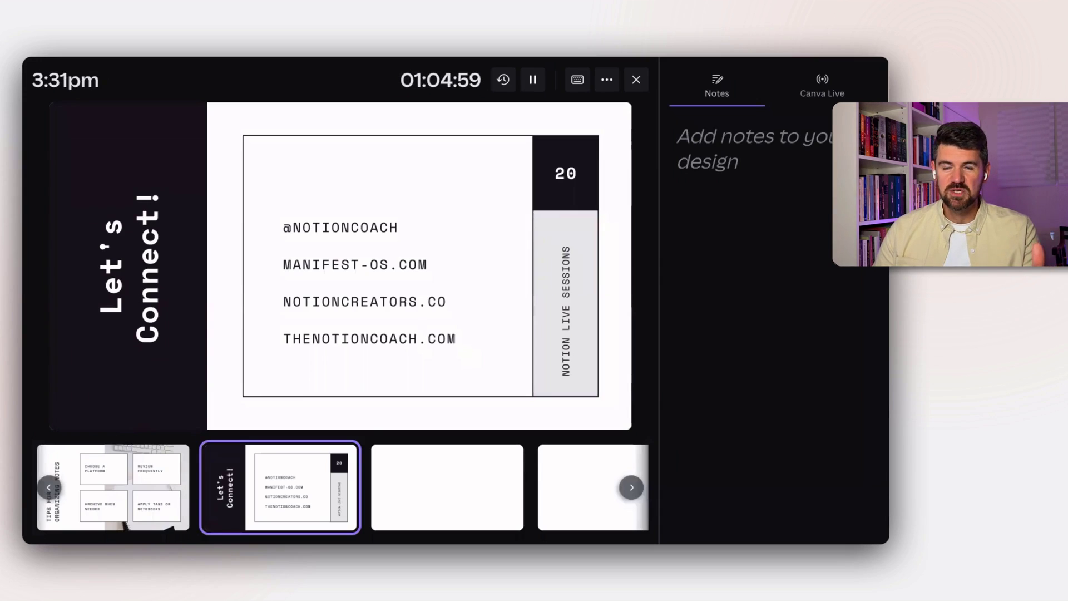
Step: Show the "Tips for Organizing Notes" slide in the Canva presentation
click(121, 519)
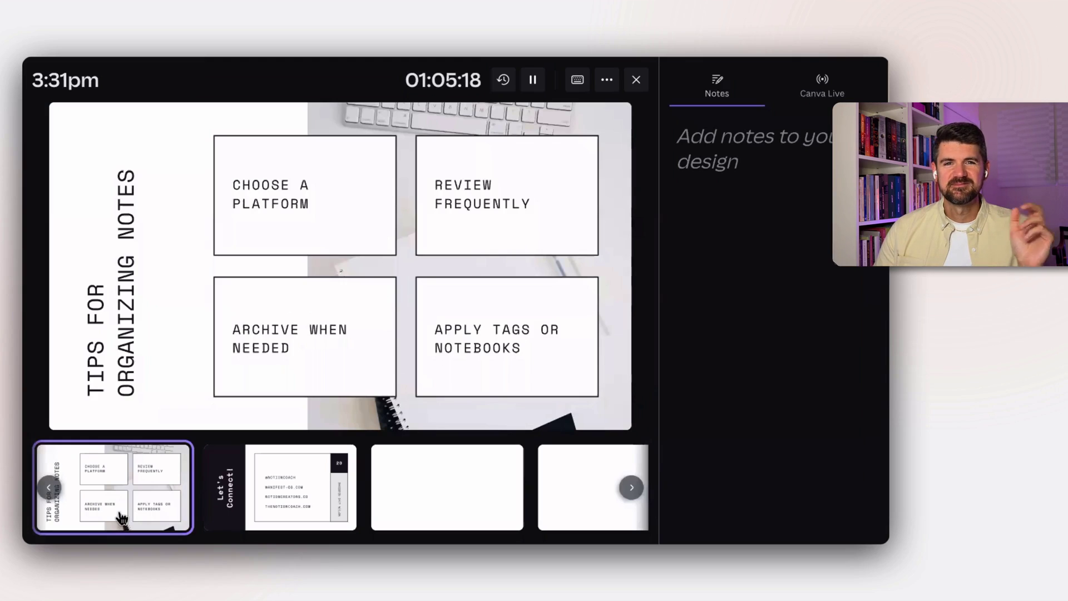